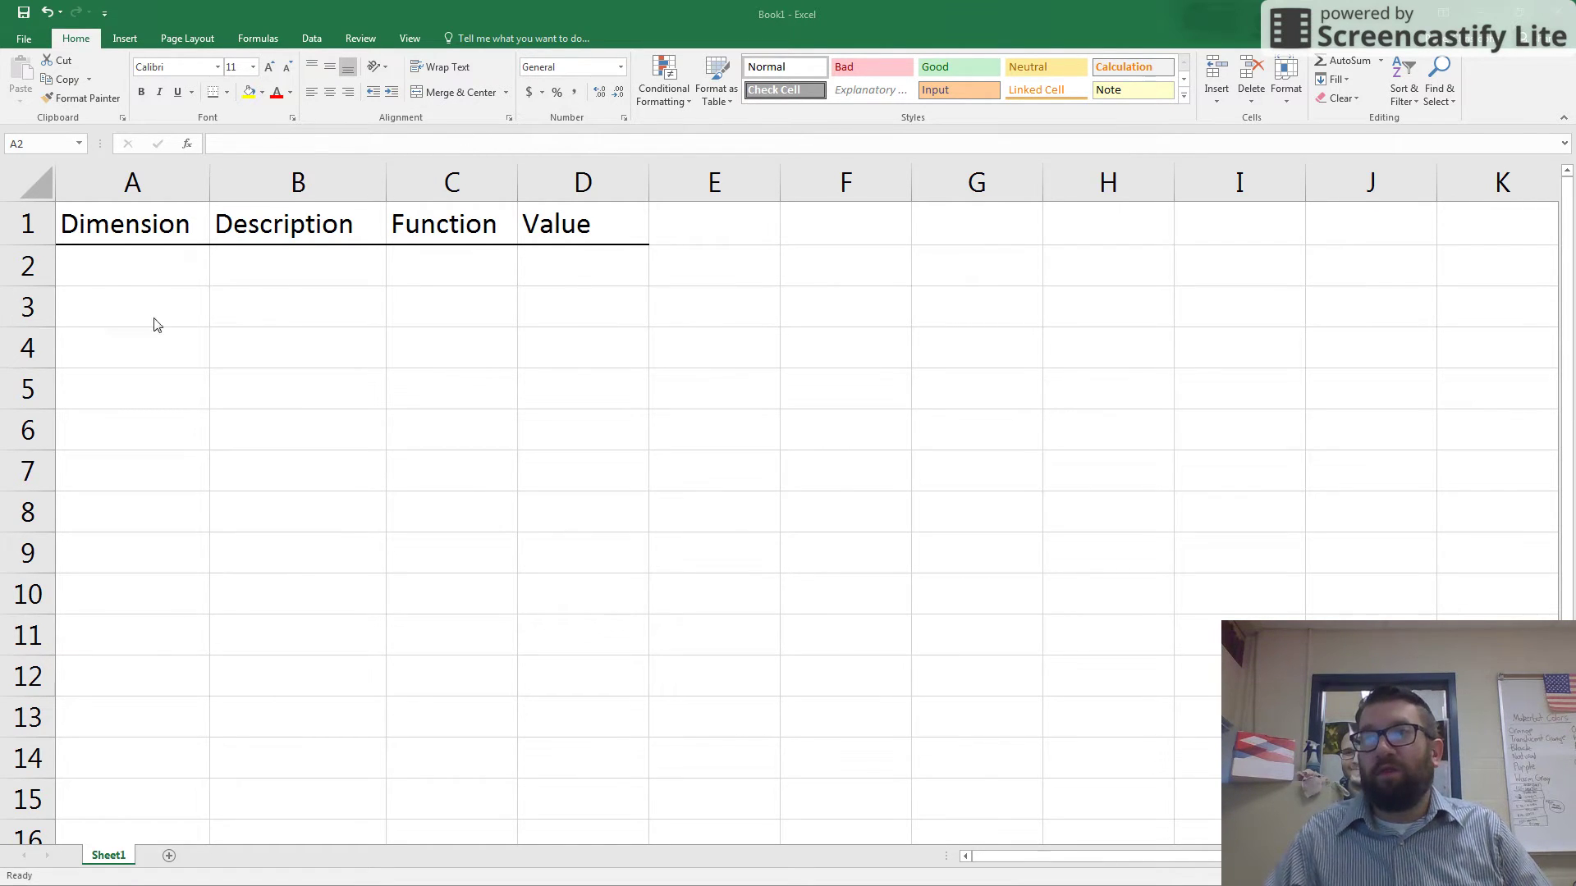
Enter d0 with the description 'overall height' in row 2
{"action": "left_click", "coordinate": [141, 270]}
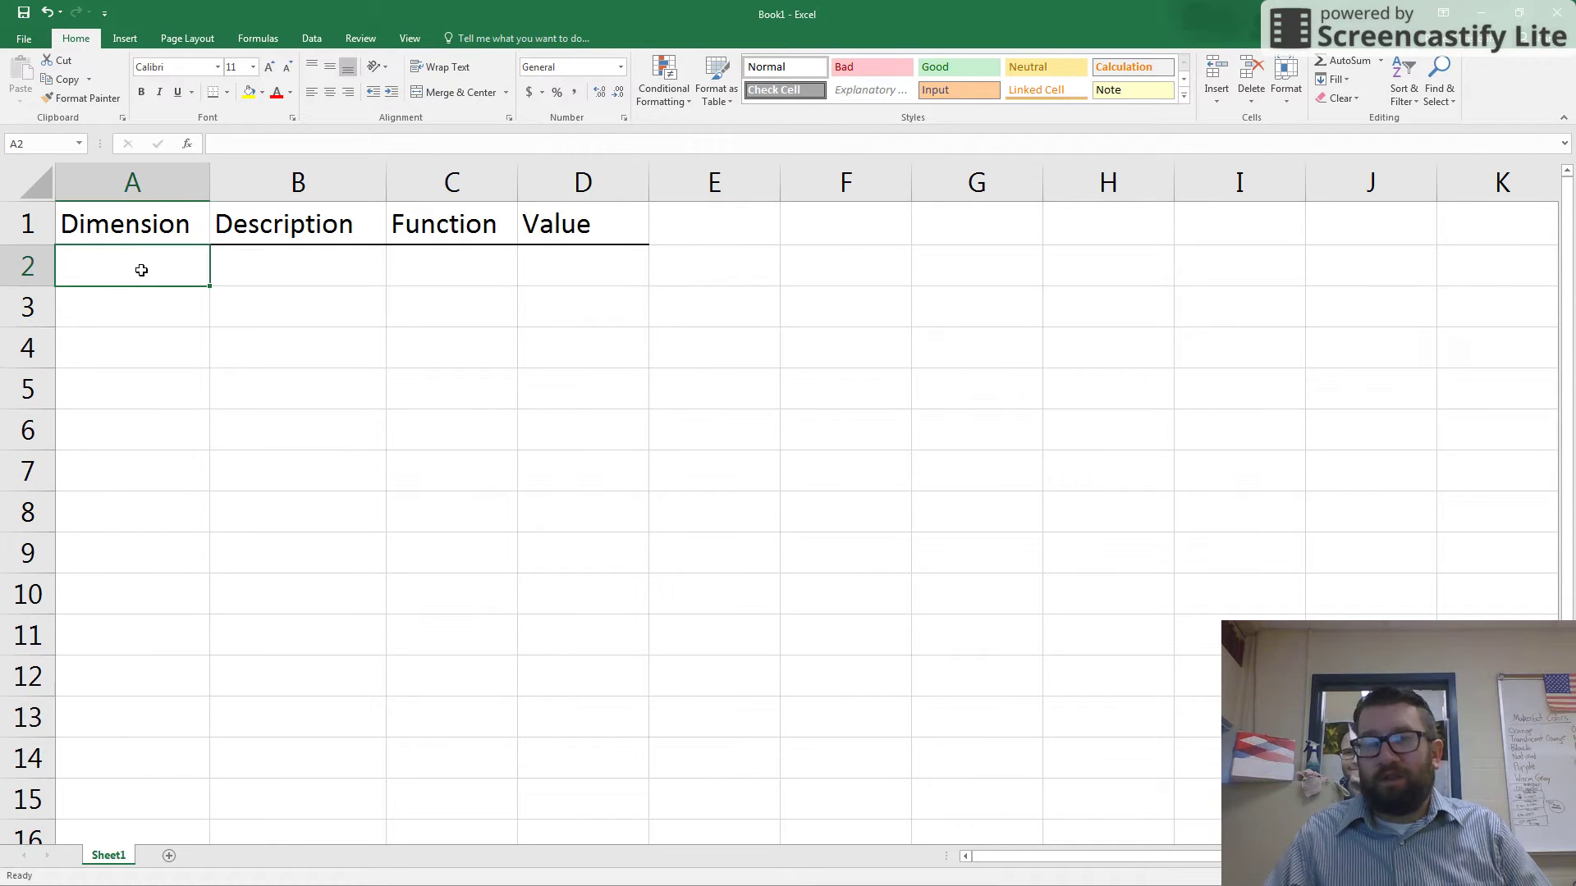
{"action": "type", "text": "d0"}
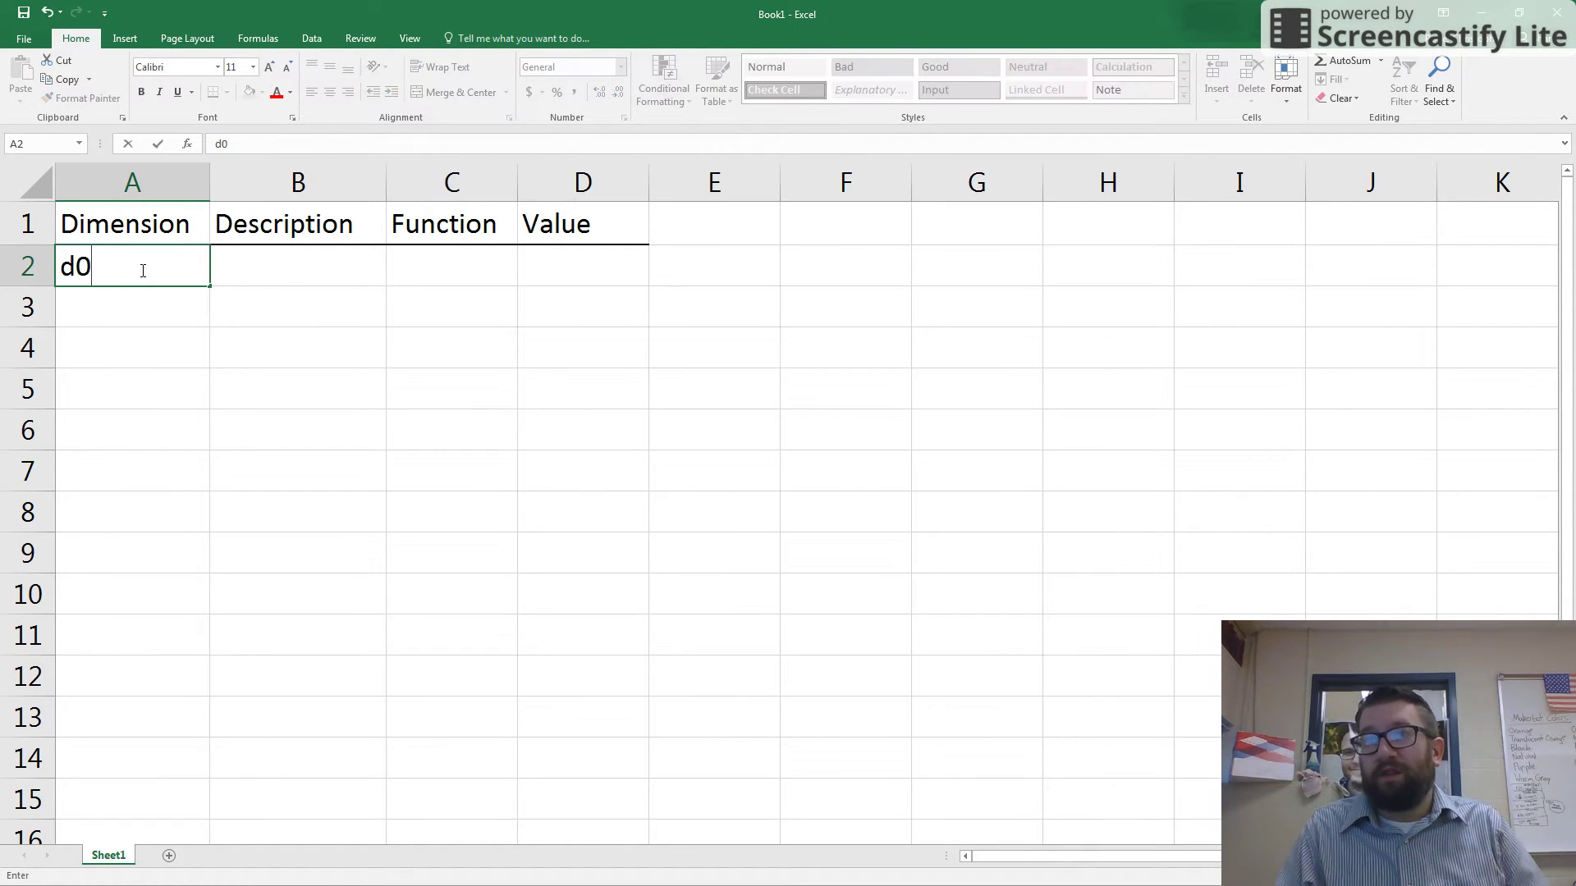
{"action": "left_click", "coordinate": [282, 277]}
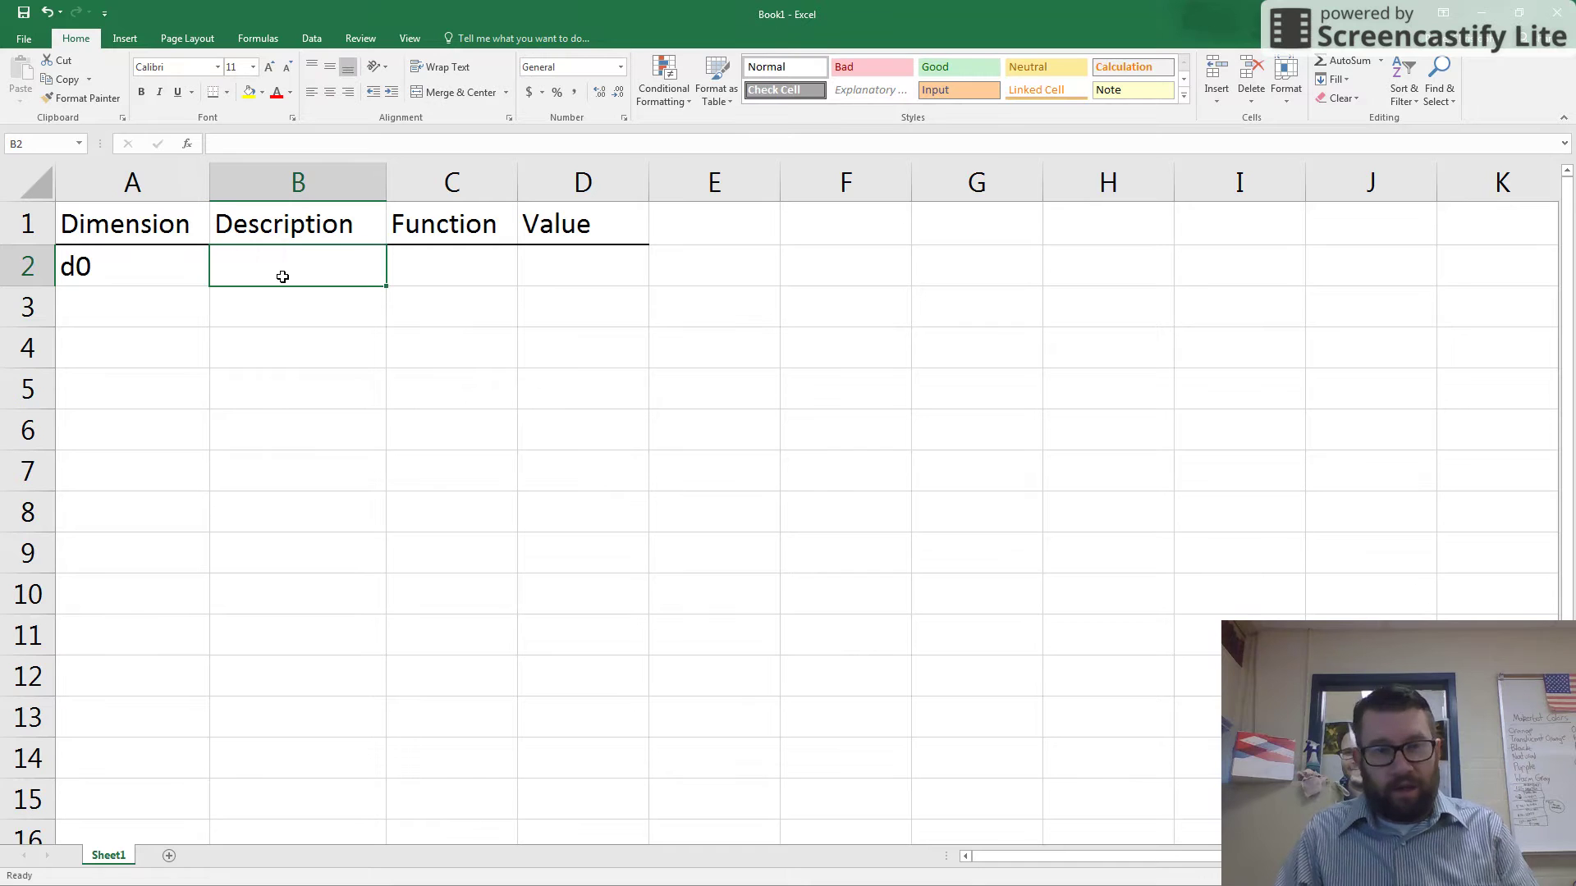
{"action": "type", "text": "overall "}
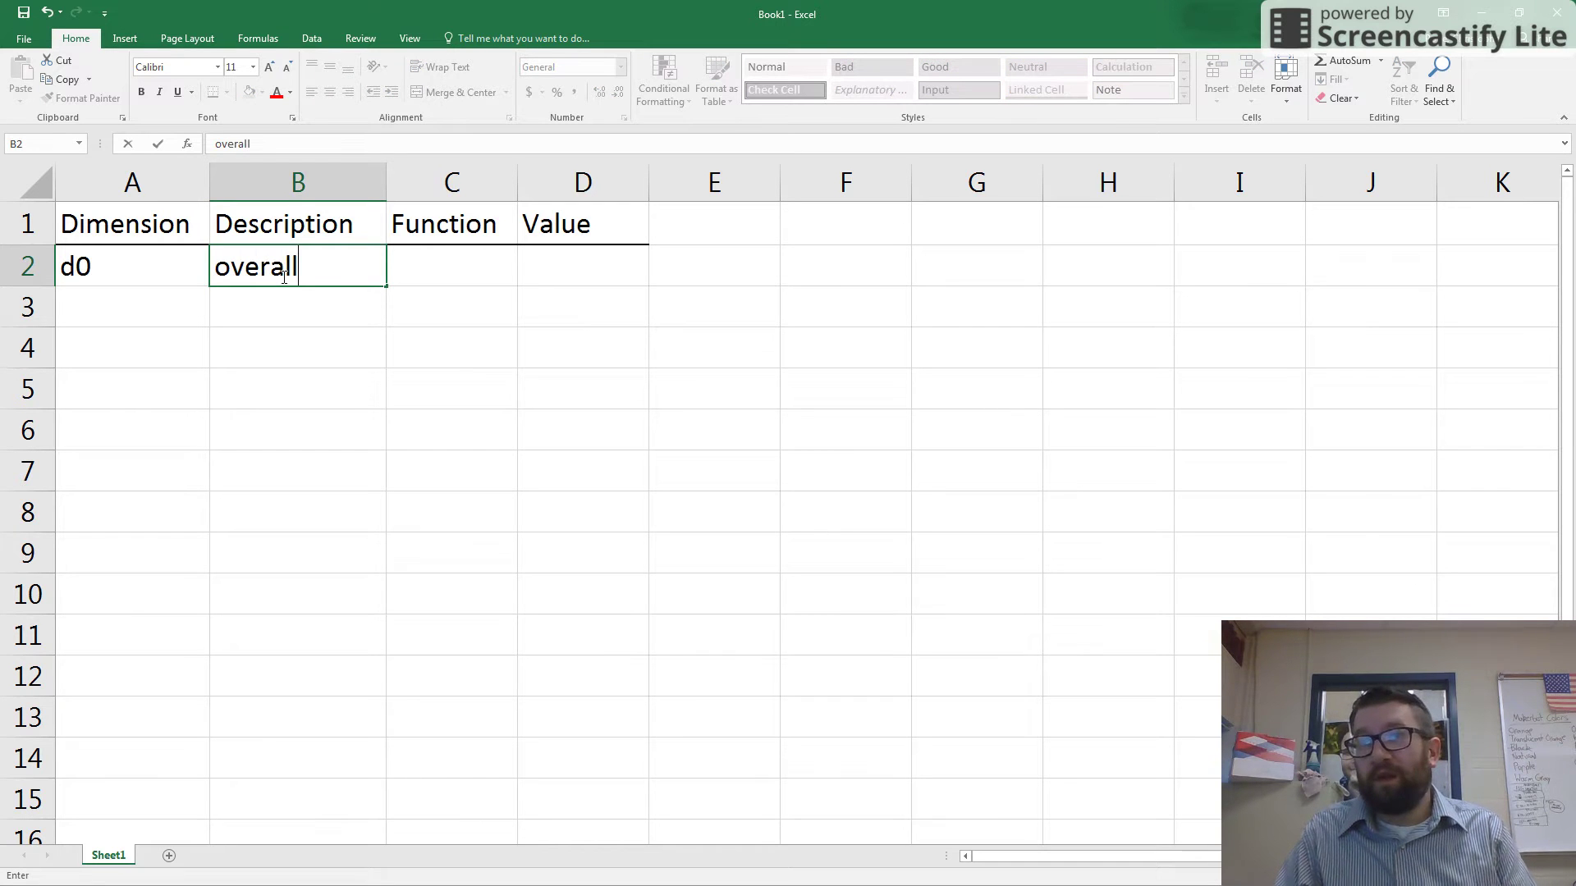
{"action": "type", "text": "height"}
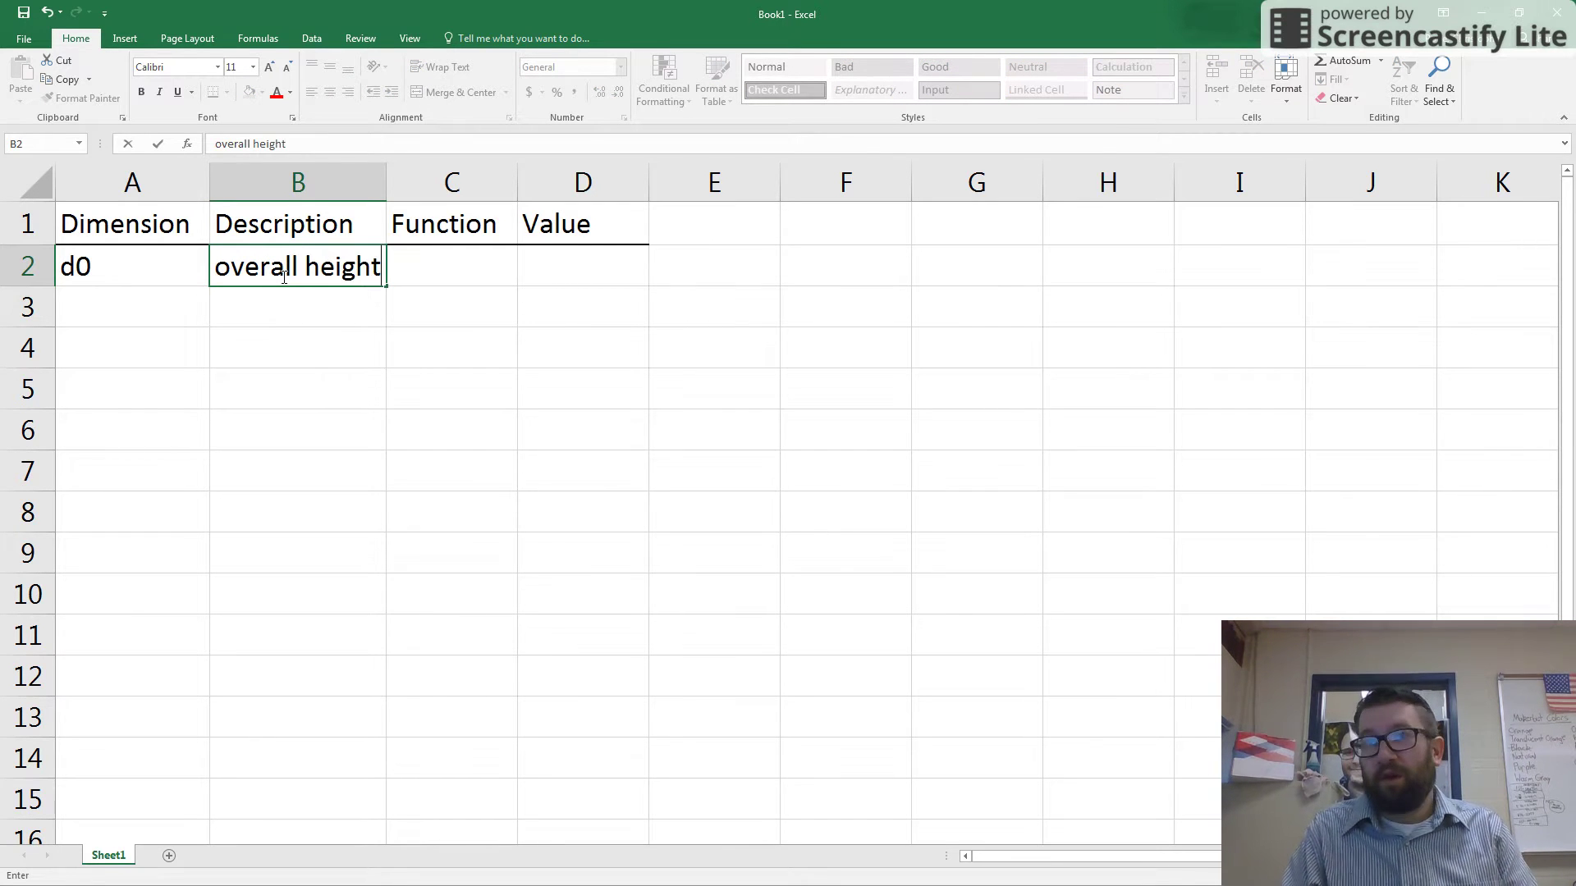
{"action": "left_click", "coordinate": [481, 275]}
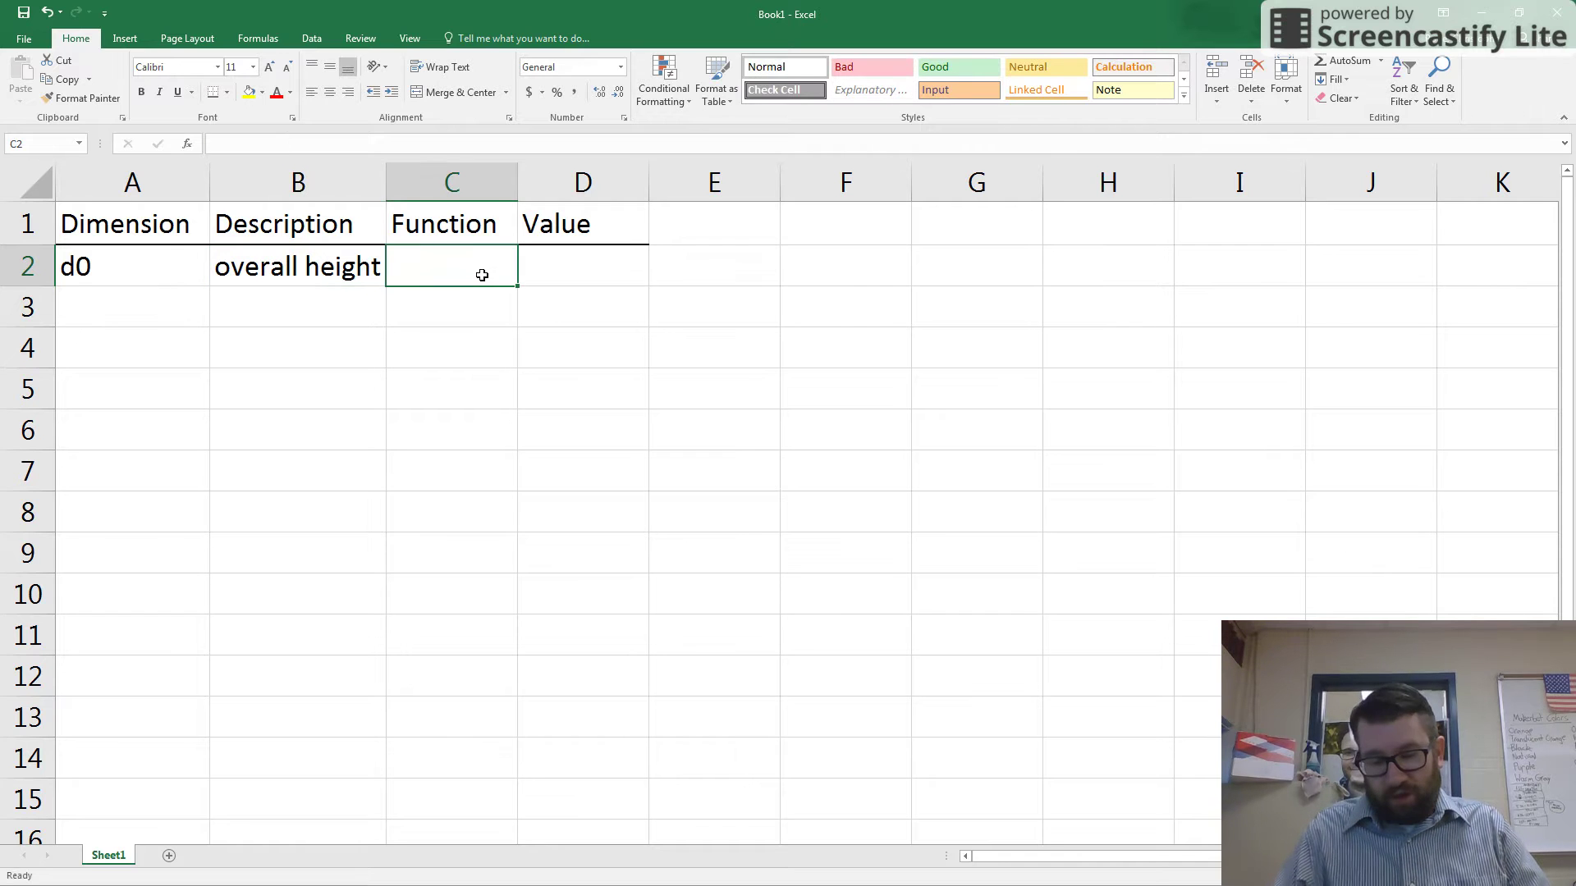
Leave d0's Function cell C2 empty and give d0 the value 2.0in
{"action": "type", "text": "---"}
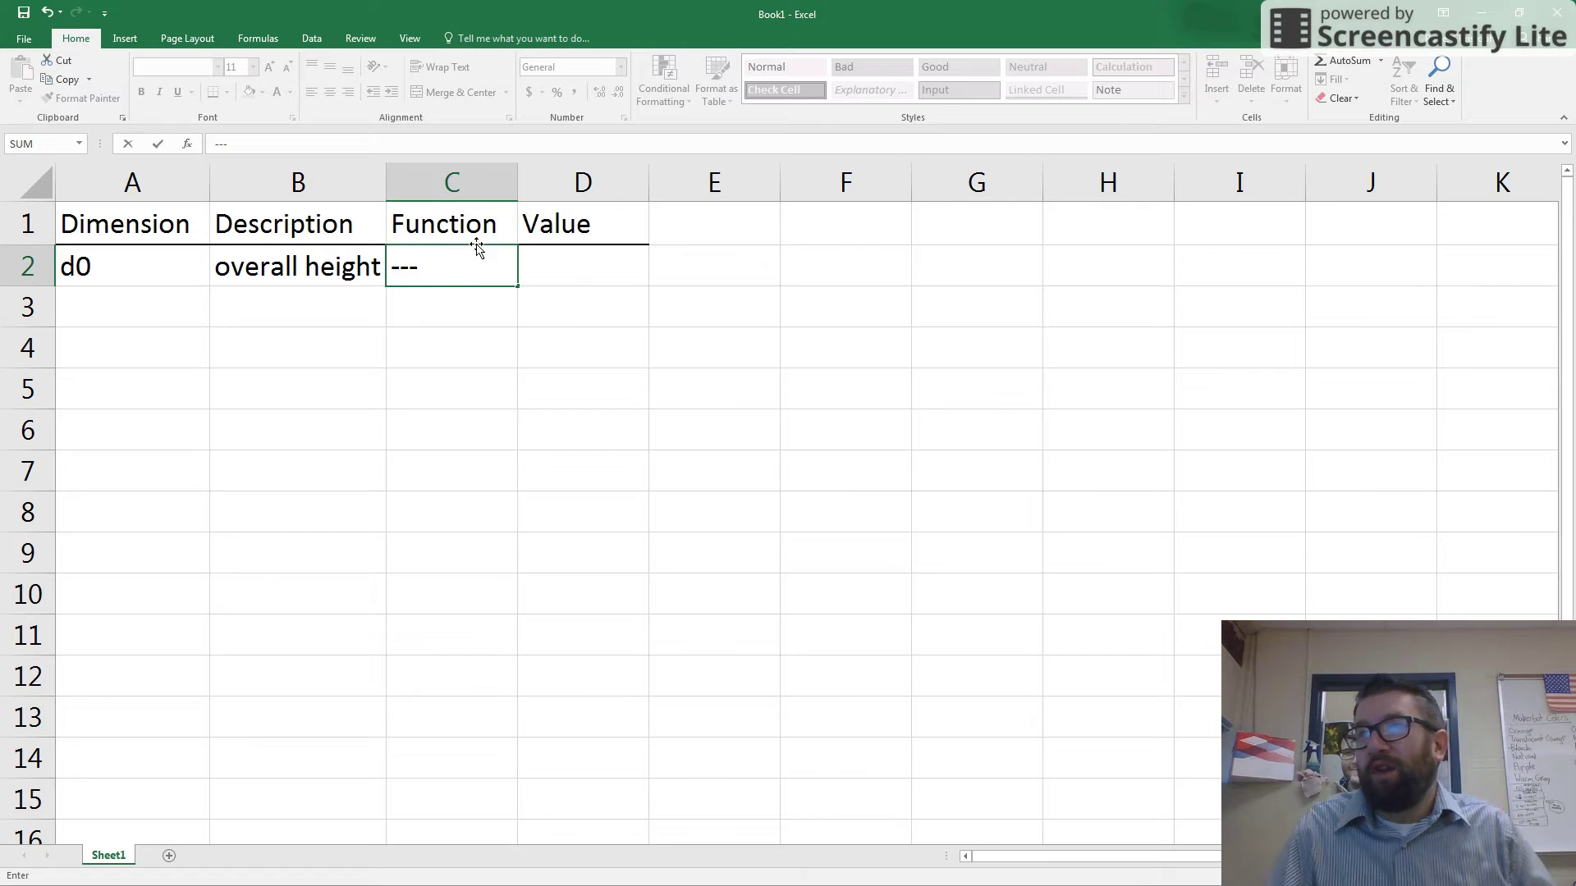
{"action": "left_click_drag", "start_coordinate": [636, 234], "coordinate": [579, 260]}
{"action": "left_click", "coordinate": [580, 260]}
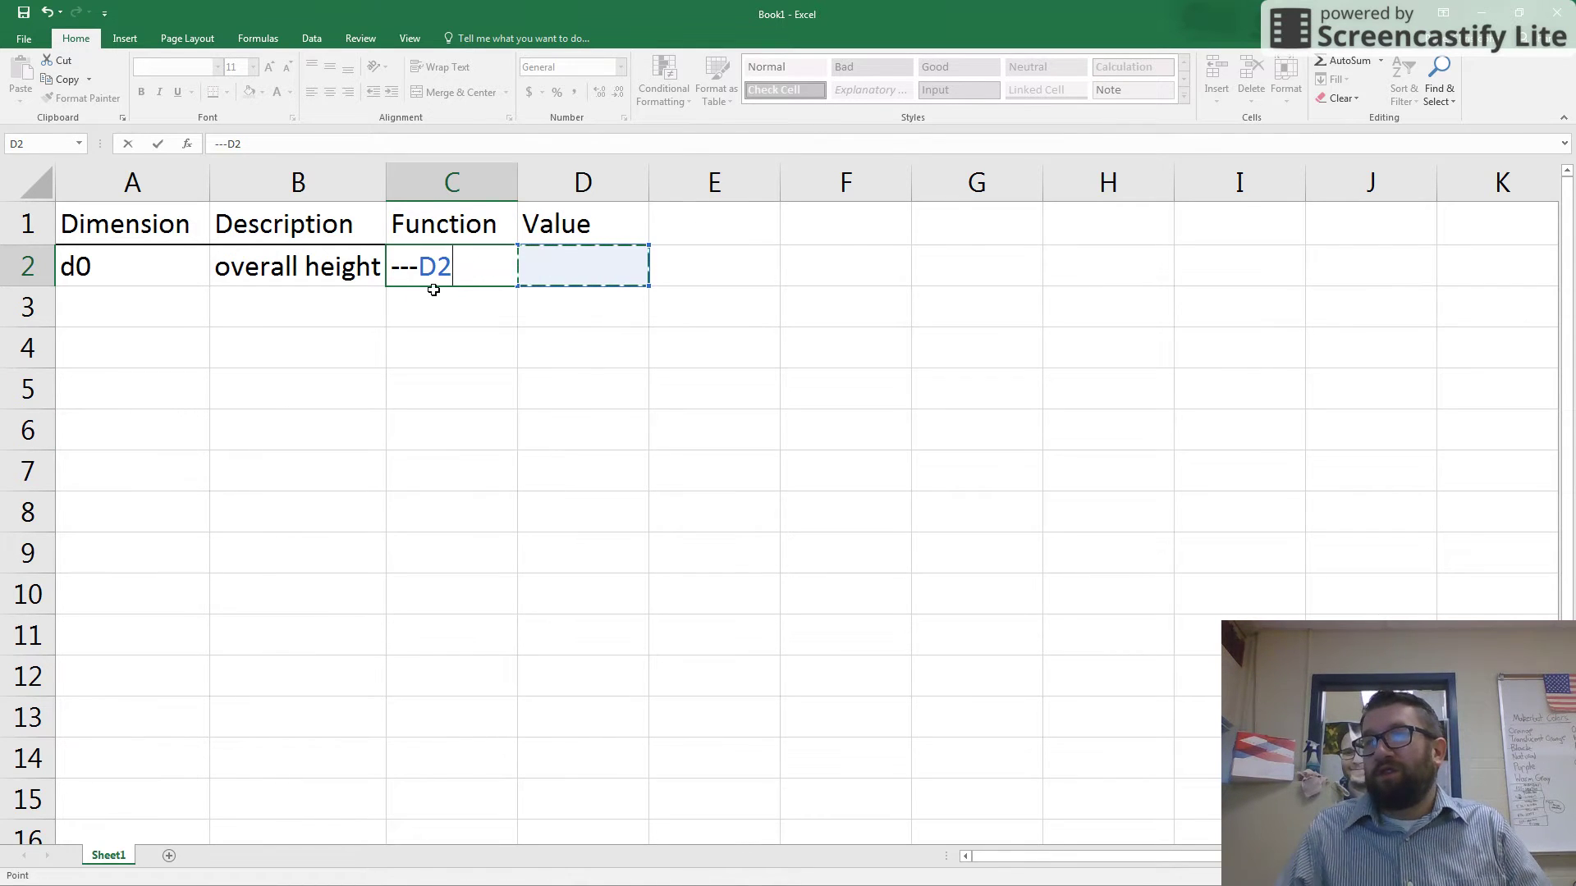
{"action": "key", "text": "BackSpace"}
{"action": "key", "text": "BackSpace"}
{"action": "left_click", "coordinate": [586, 276]}
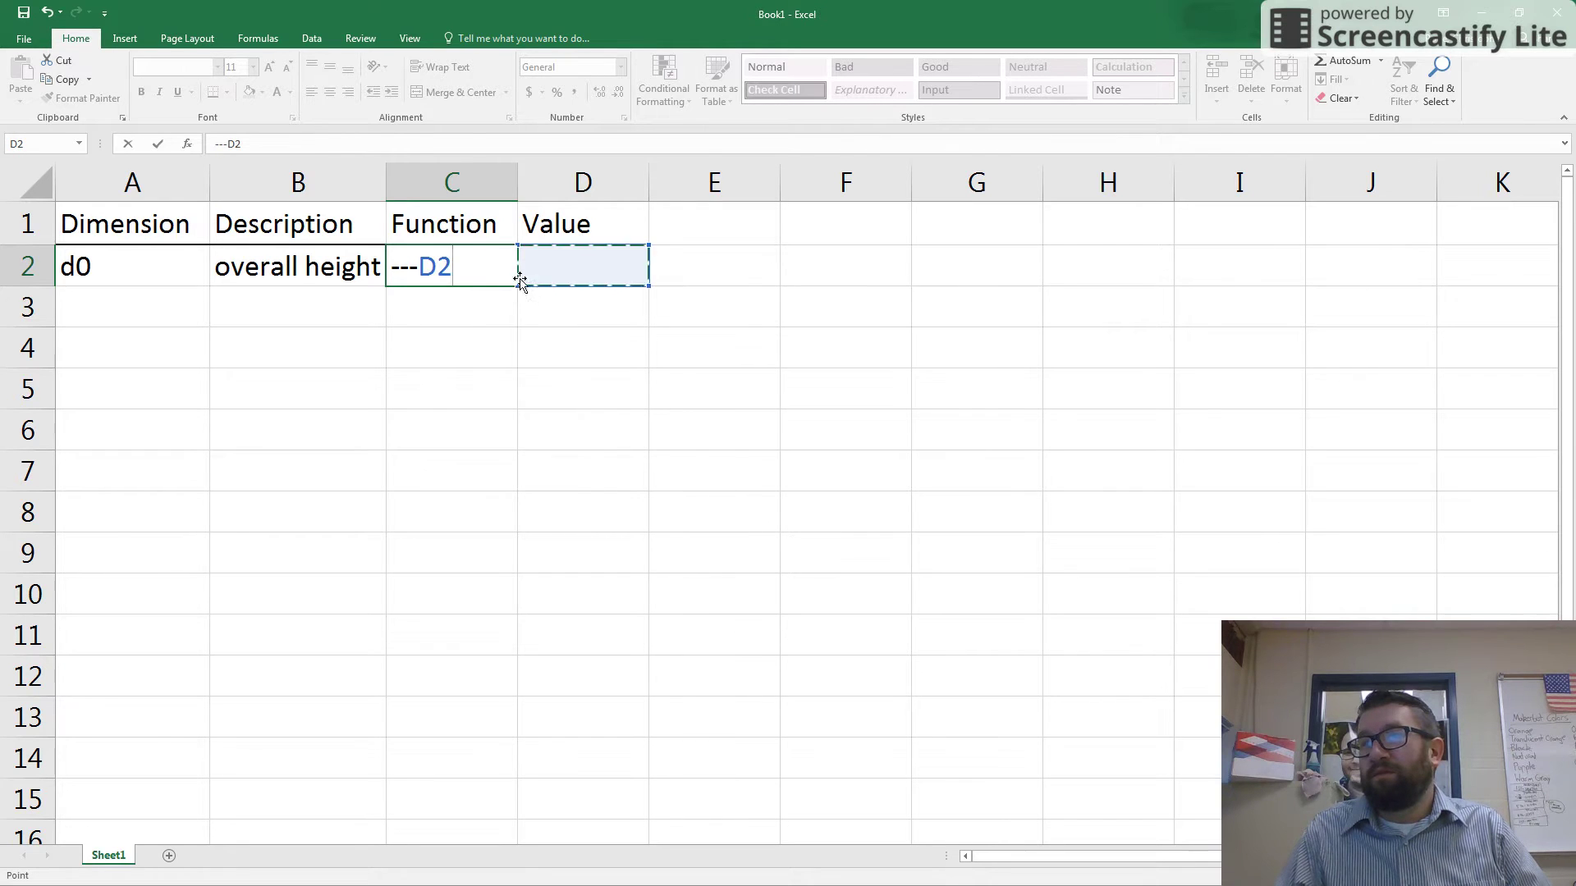
{"action": "key", "text": "BackSpace"}
{"action": "key", "text": "BackSpace"}
{"action": "key", "text": "BackSpace"}
{"action": "key", "text": "BackSpace"}
{"action": "key", "text": "BackSpace"}
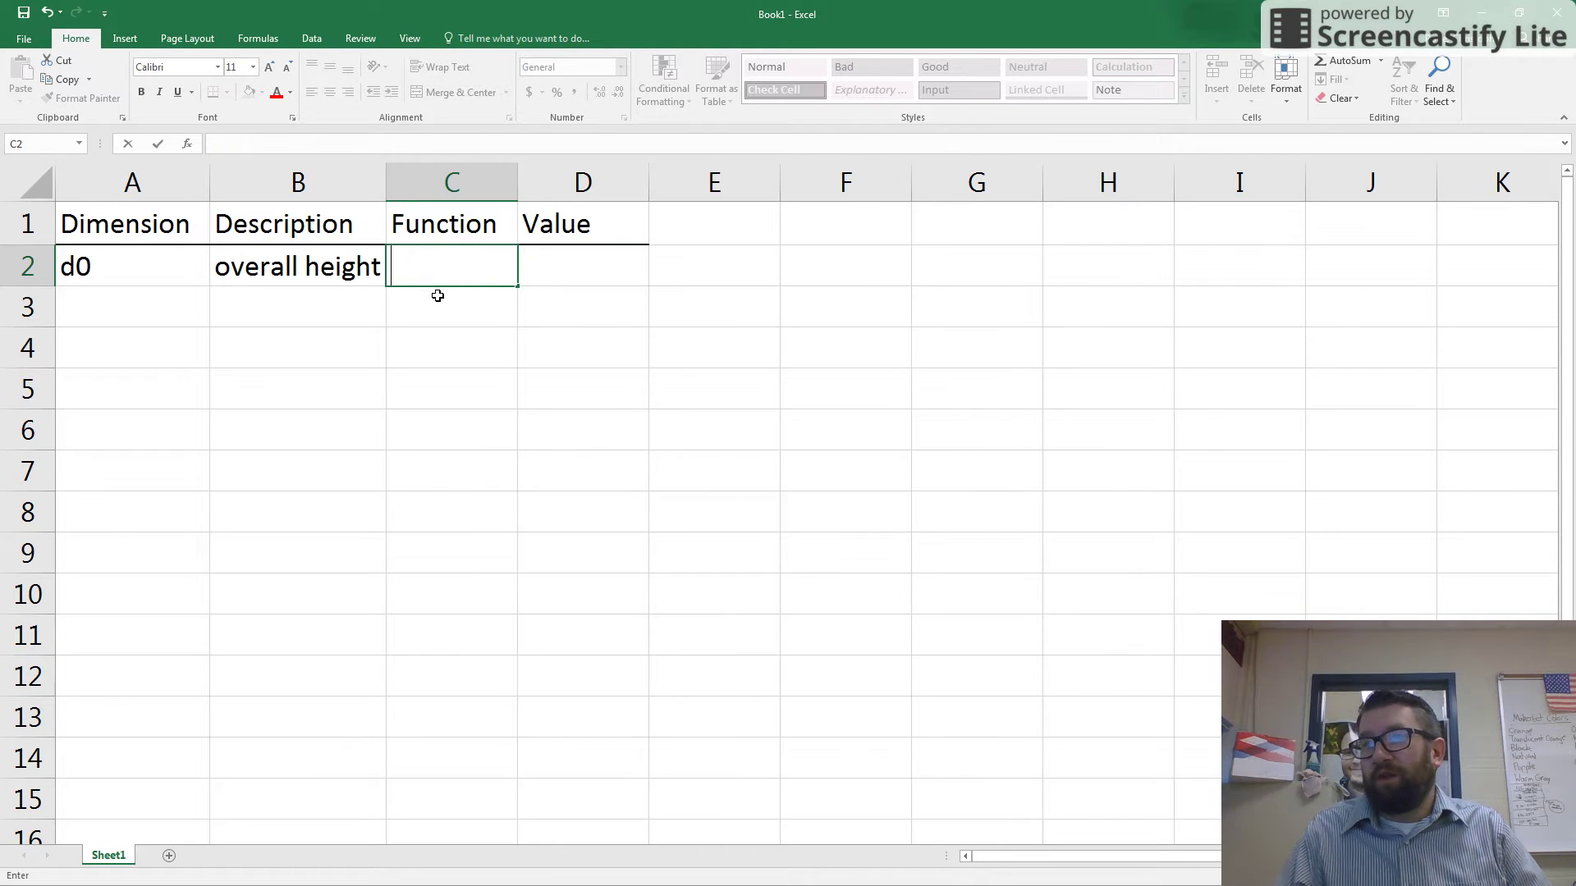
{"action": "left_click", "coordinate": [484, 324]}
{"action": "left_click", "coordinate": [580, 263]}
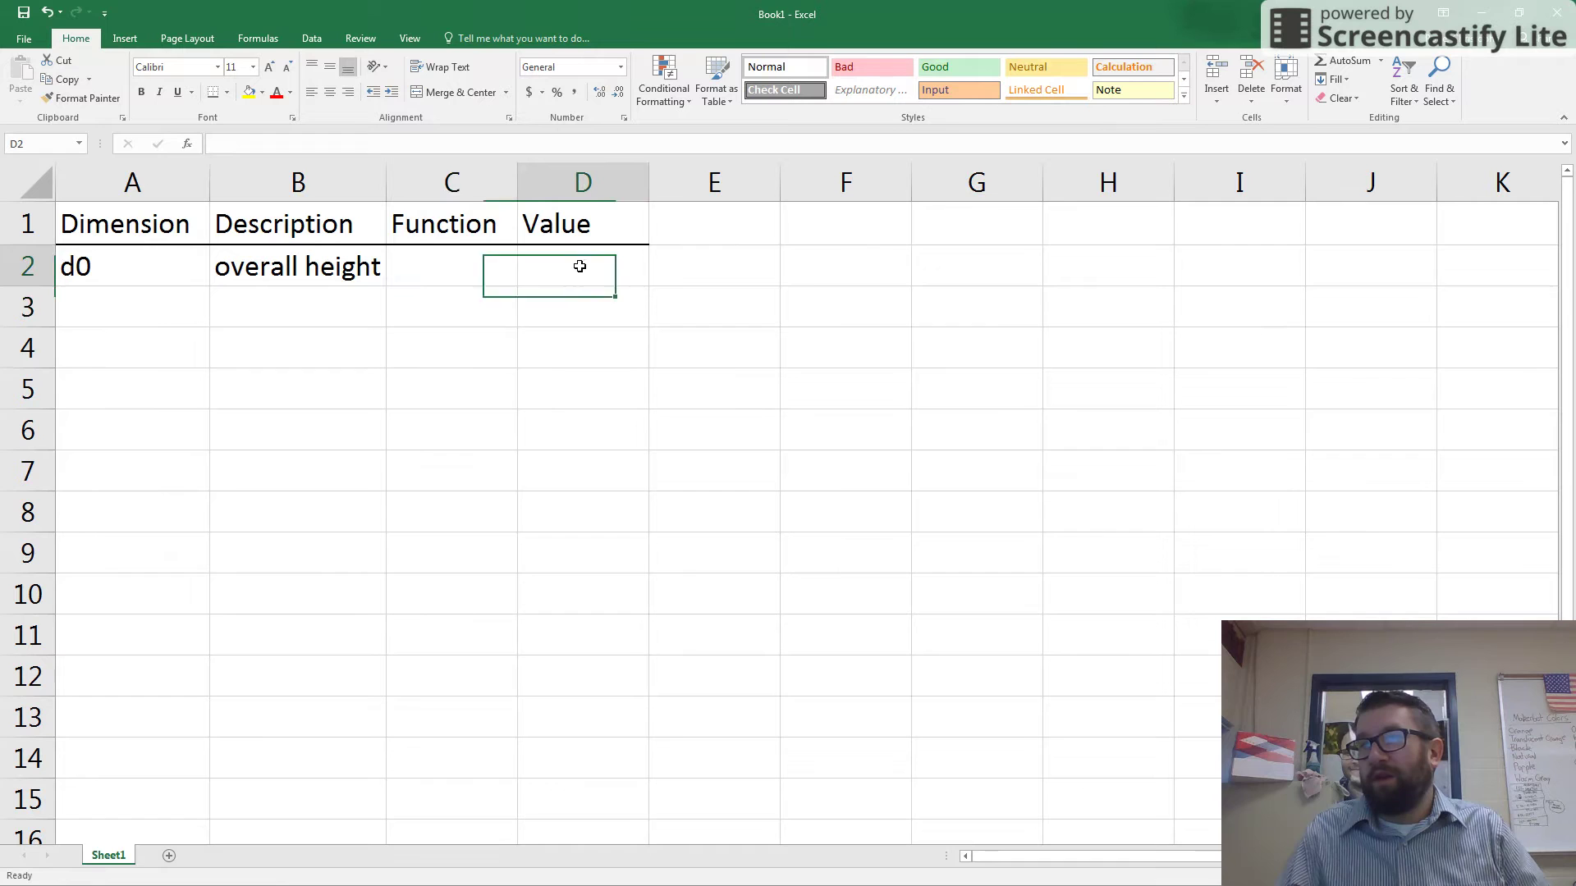
{"action": "type", "text": "2"}
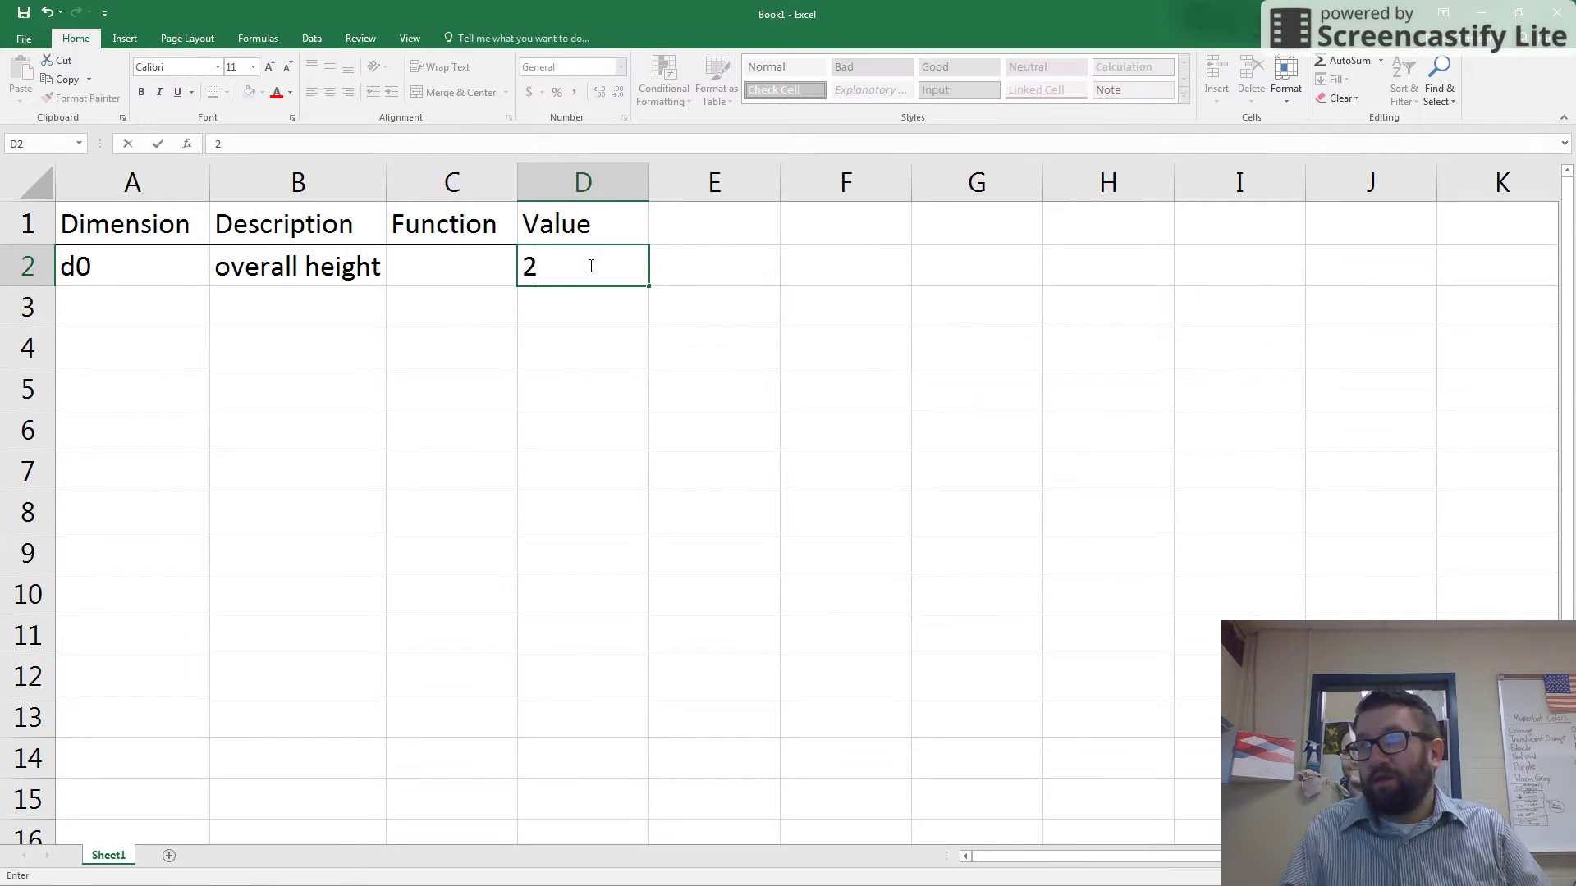
{"action": "type", "text": ".0in"}
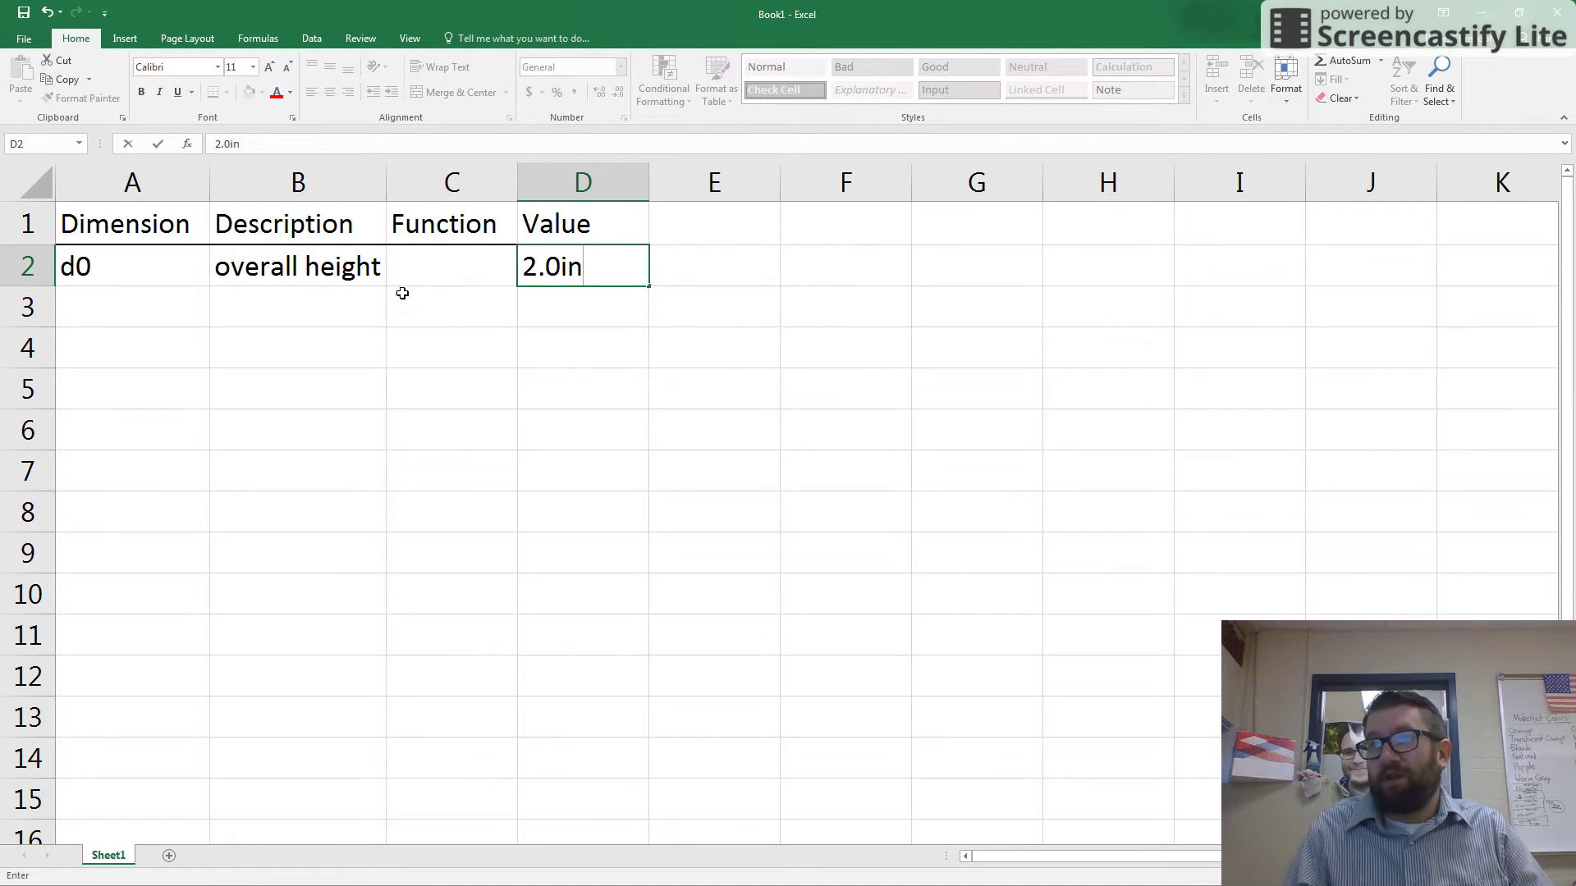
{"action": "left_click", "coordinate": [165, 306]}
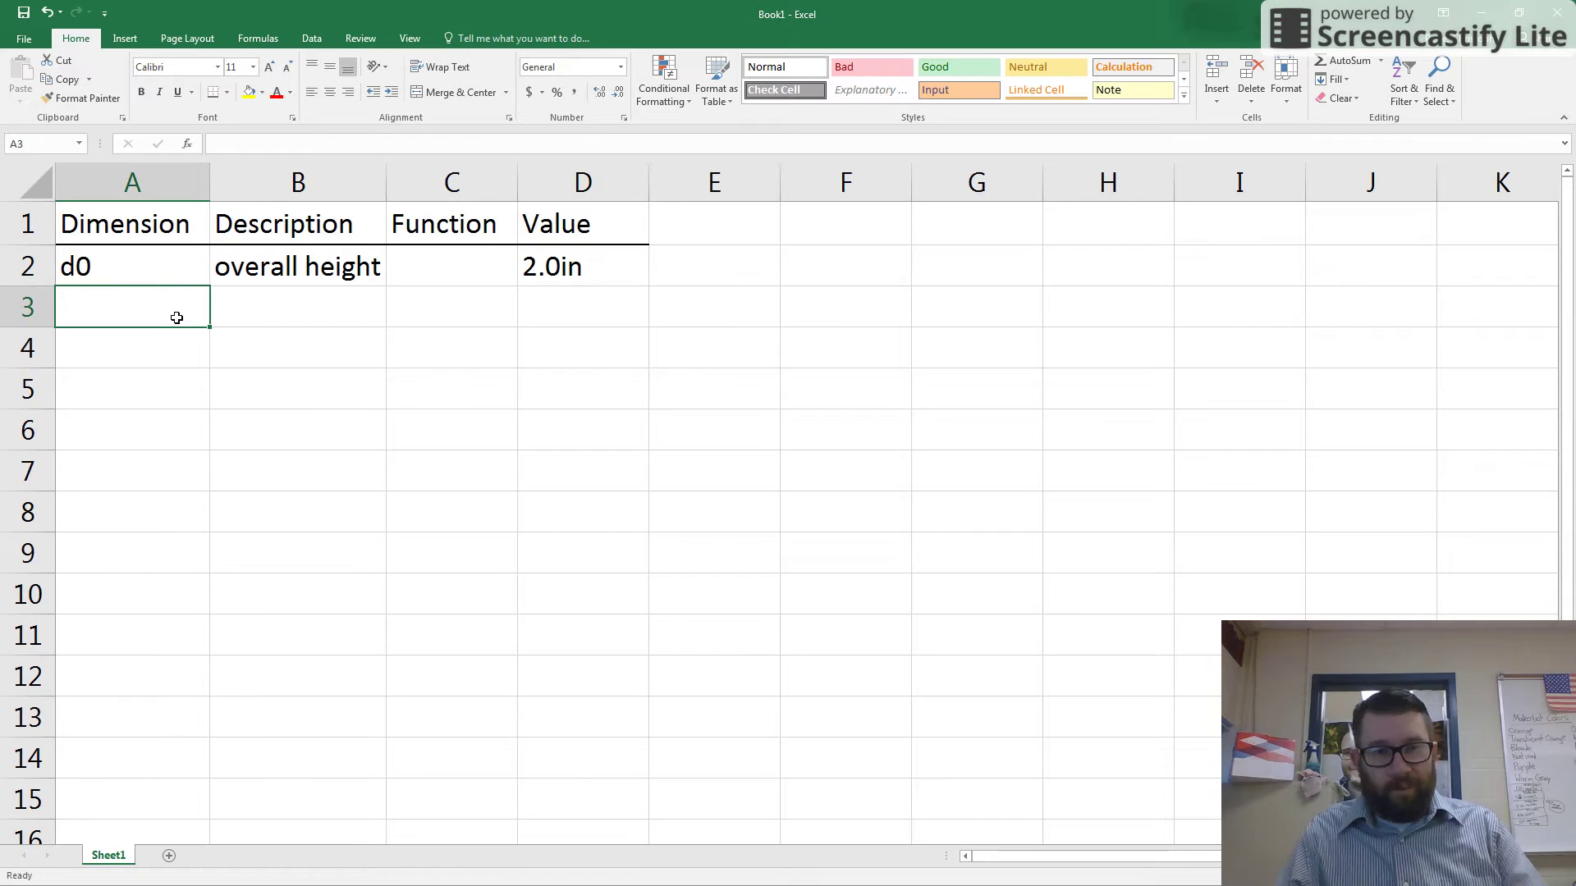
Add row 3 as d1, top width, value 0.5in, with no function
{"action": "type", "text": "d1"}
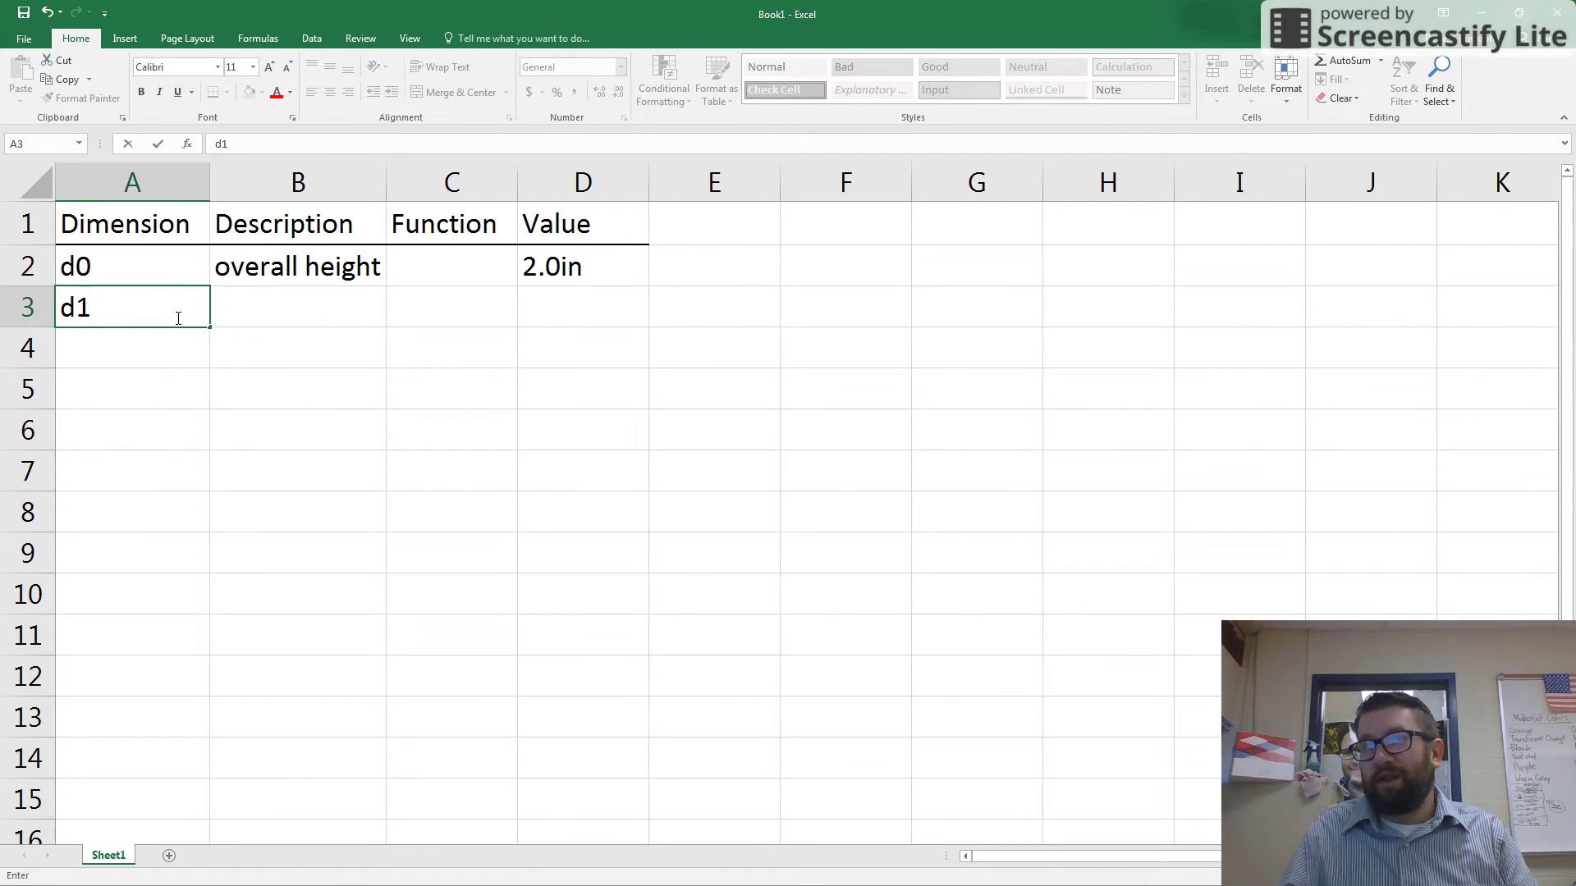
{"action": "key", "text": "Tab"}
{"action": "type", "text": "top width"}
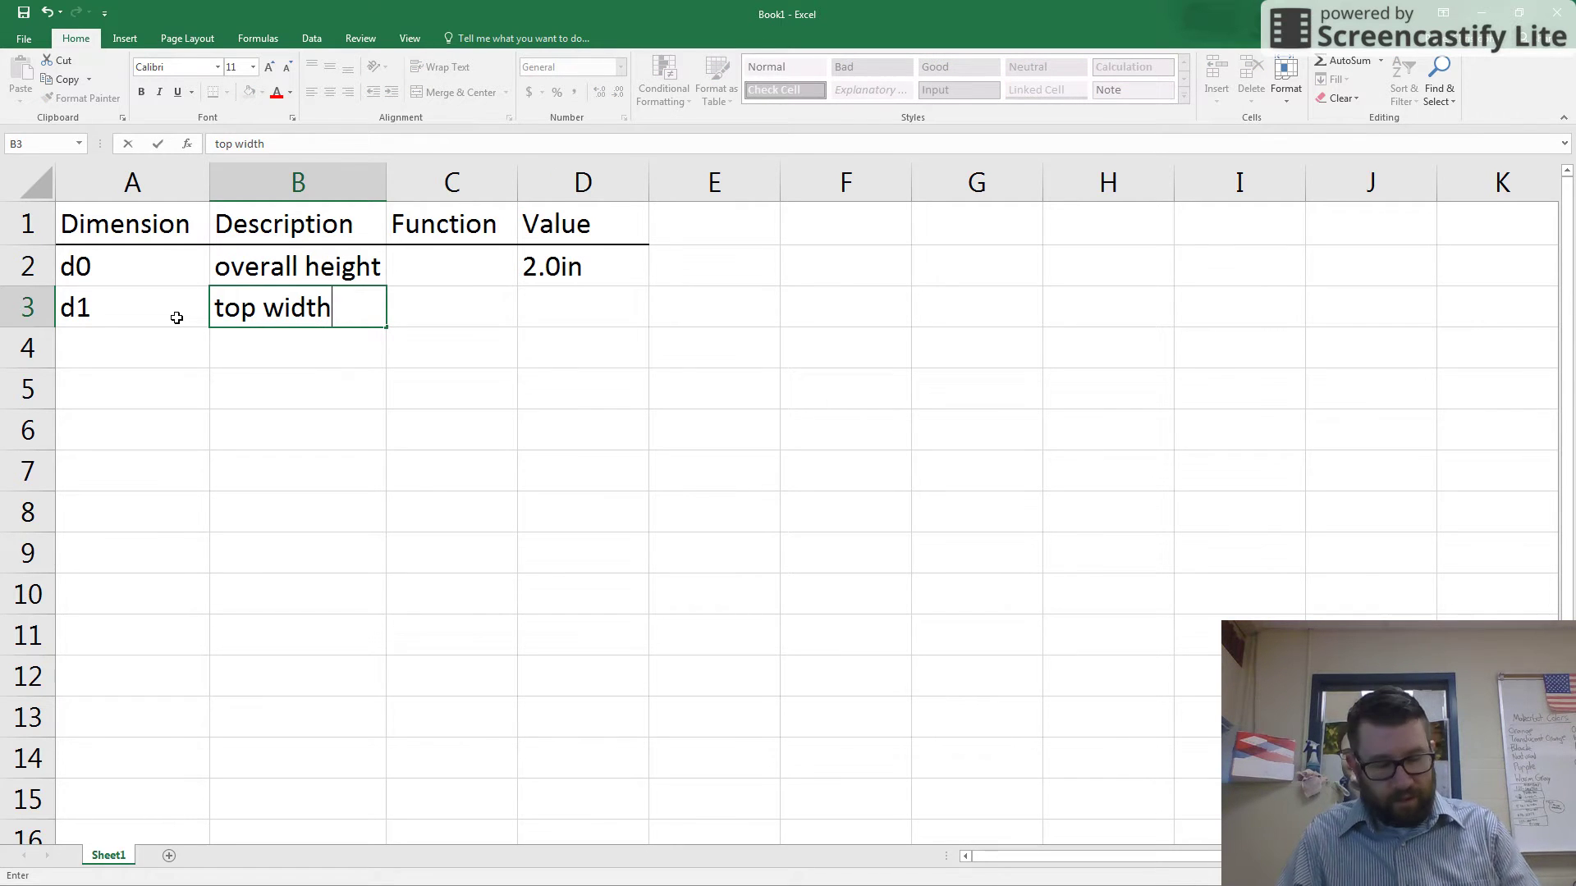
{"action": "key", "text": "Tab"}
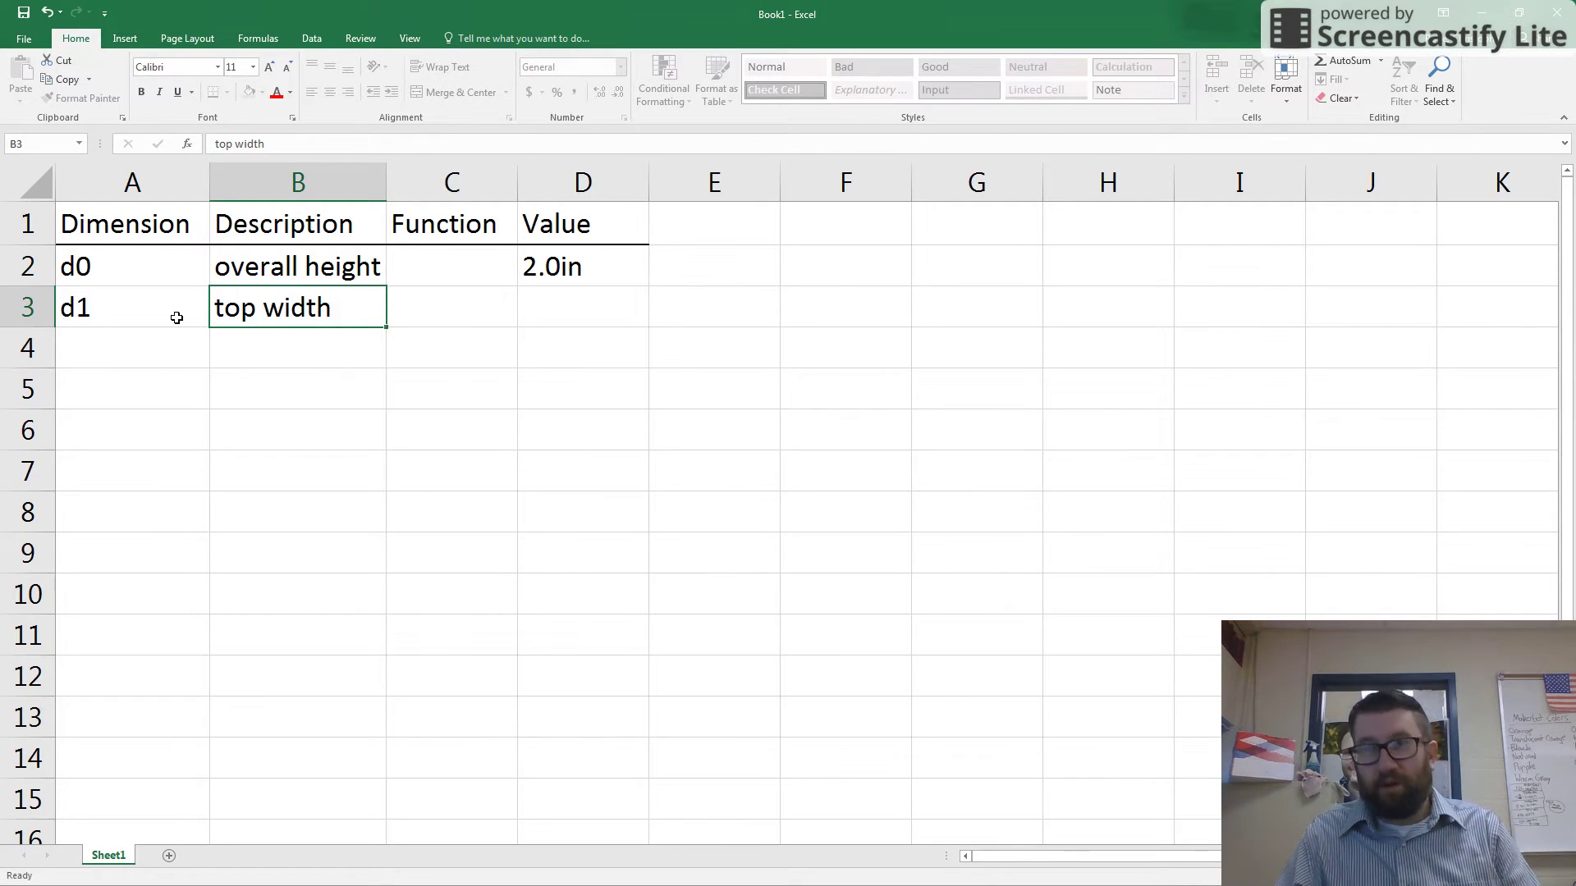
{"action": "key", "text": "Tab"}
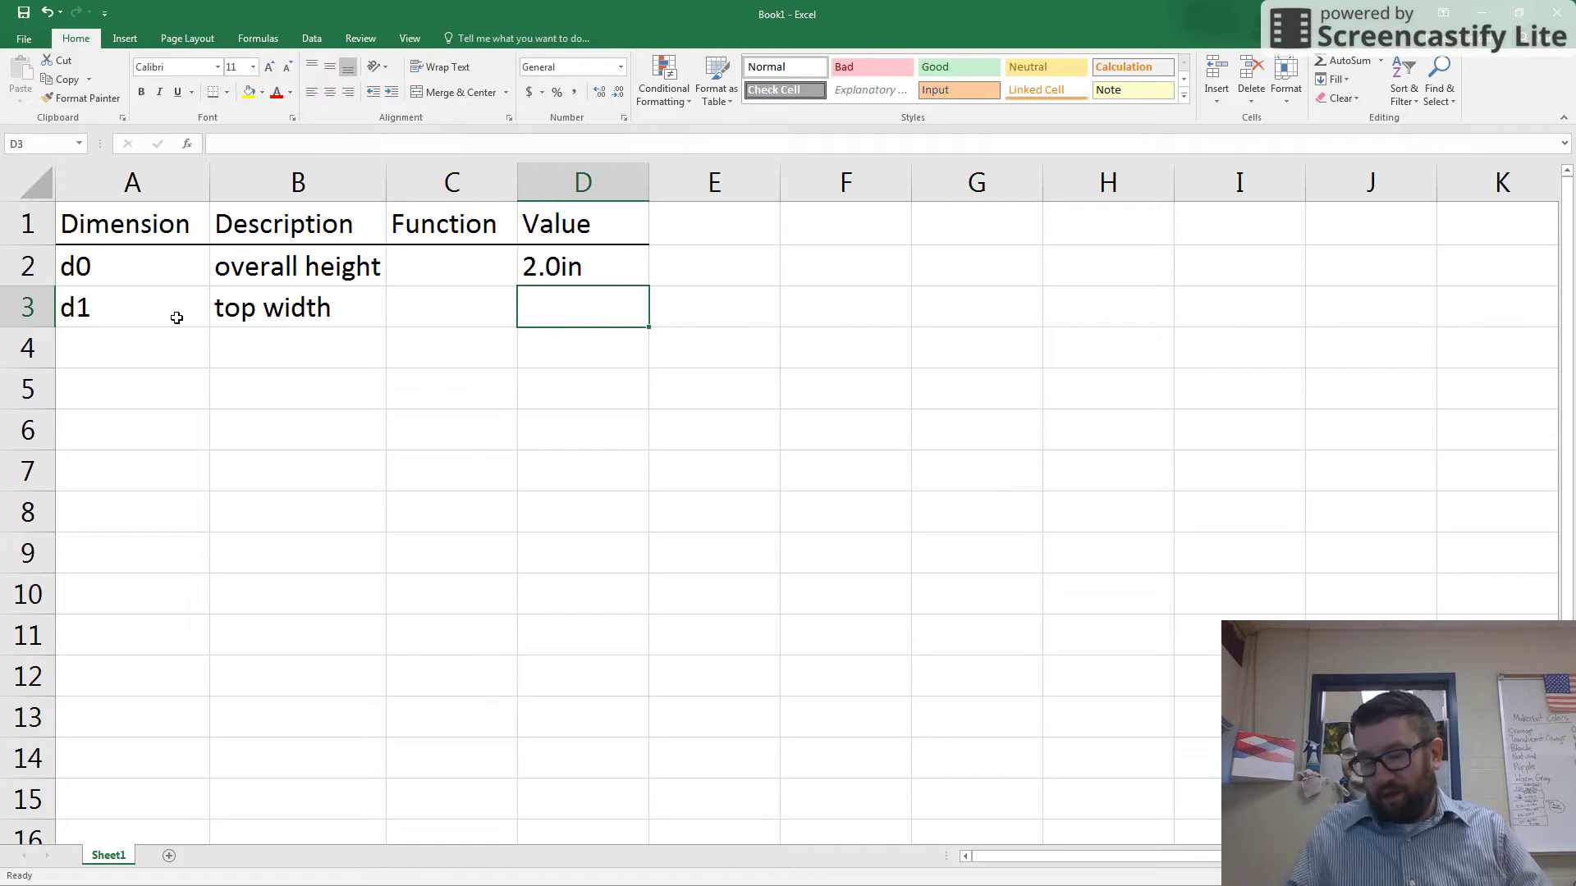
{"action": "type", "text": "0.5in"}
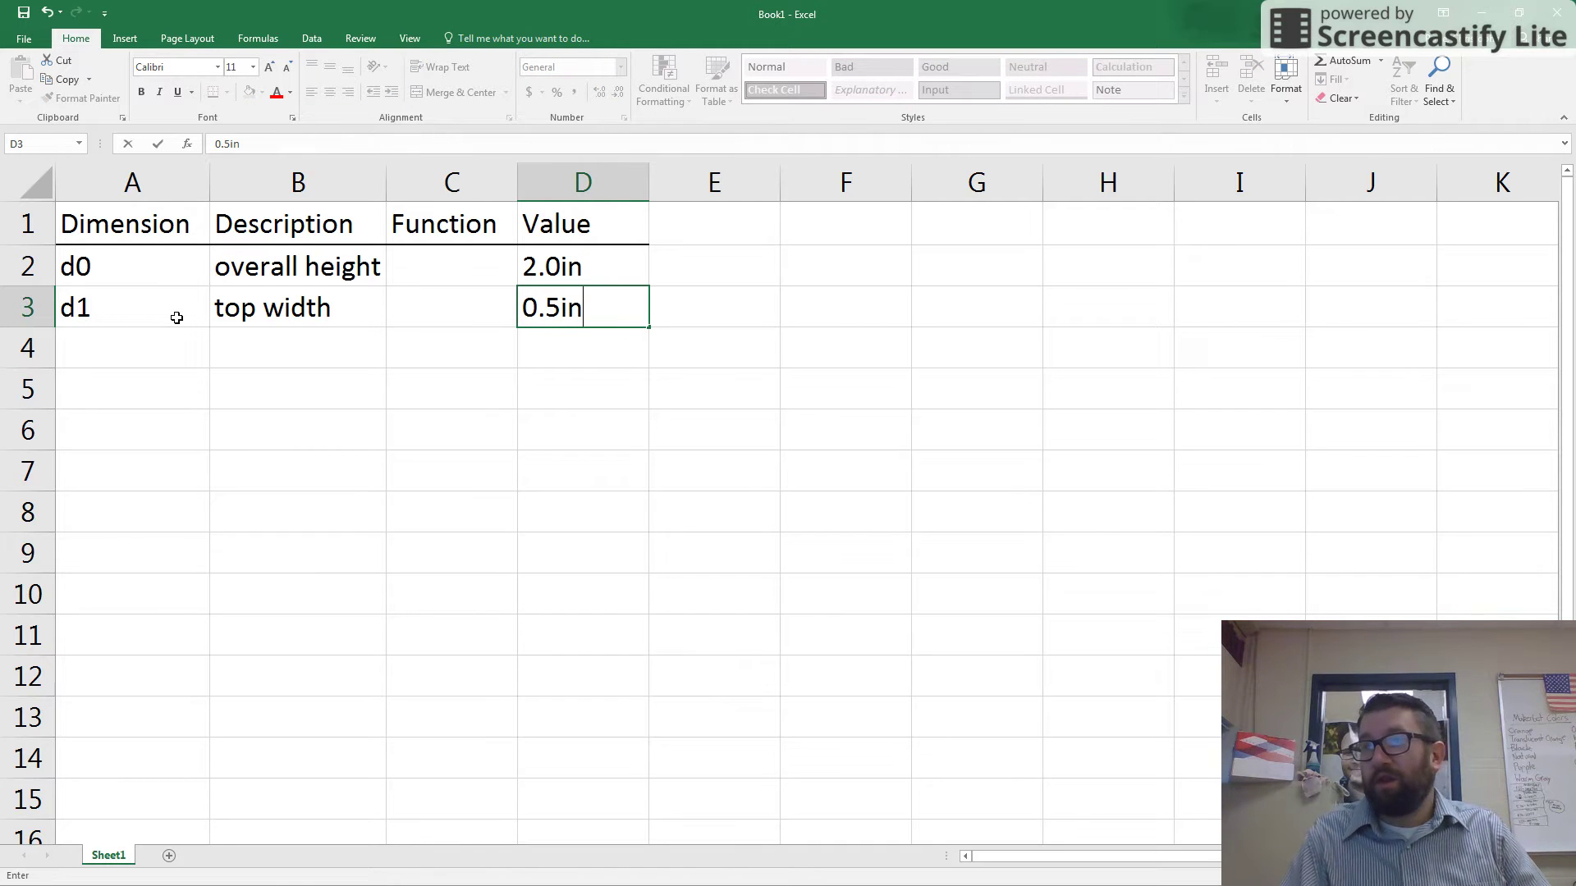
{"action": "left_click", "coordinate": [139, 359]}
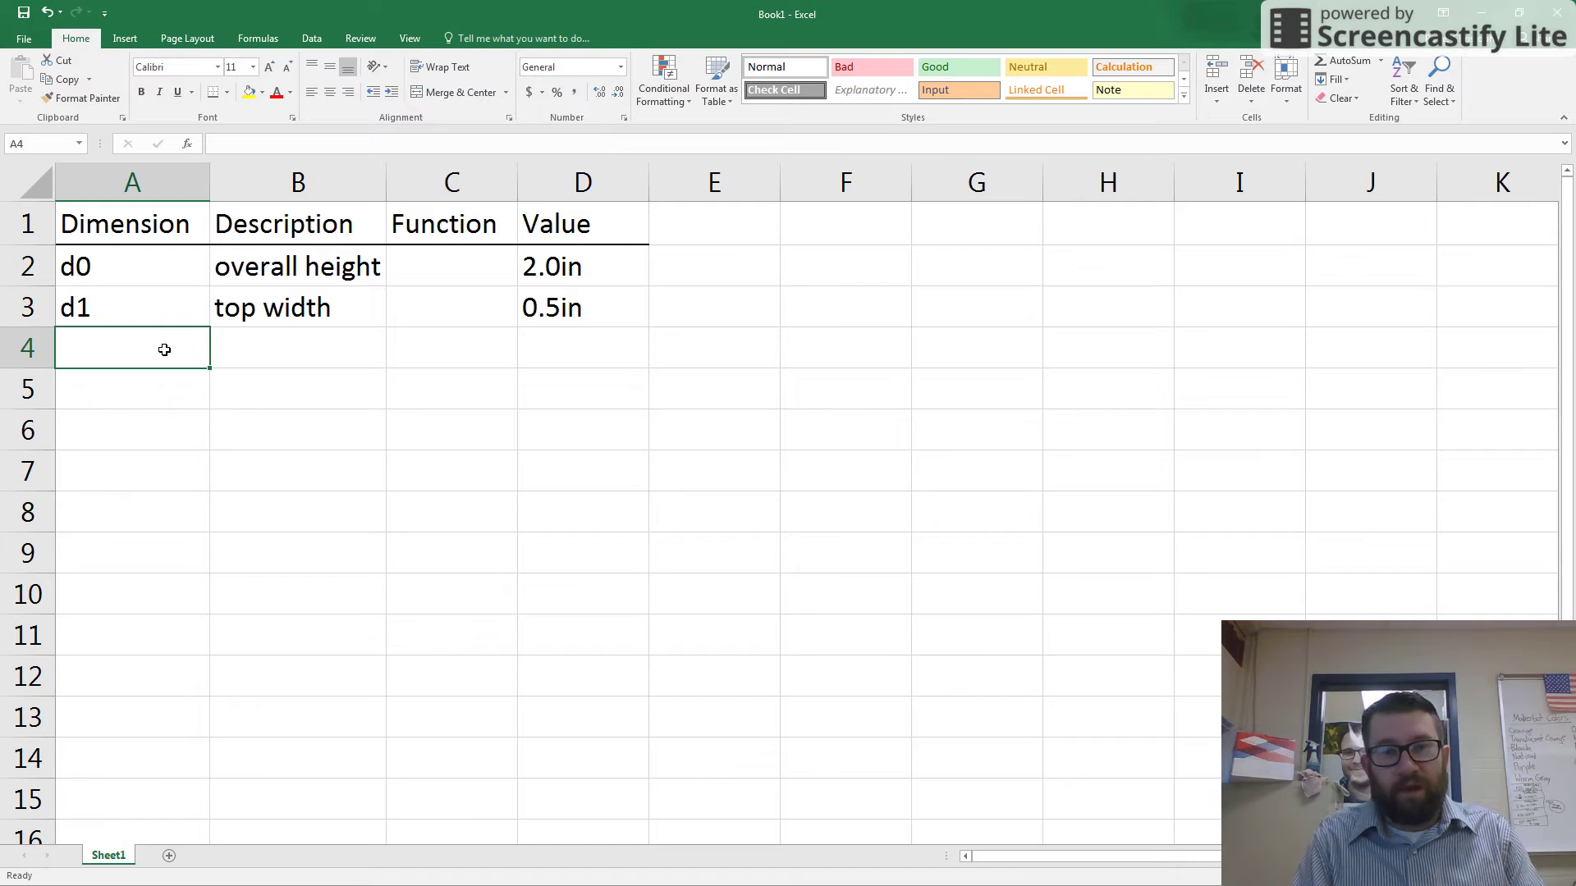
Enter d2, 'right height' and the function d0/2-0.25 in row 4
{"action": "type", "text": "d2"}
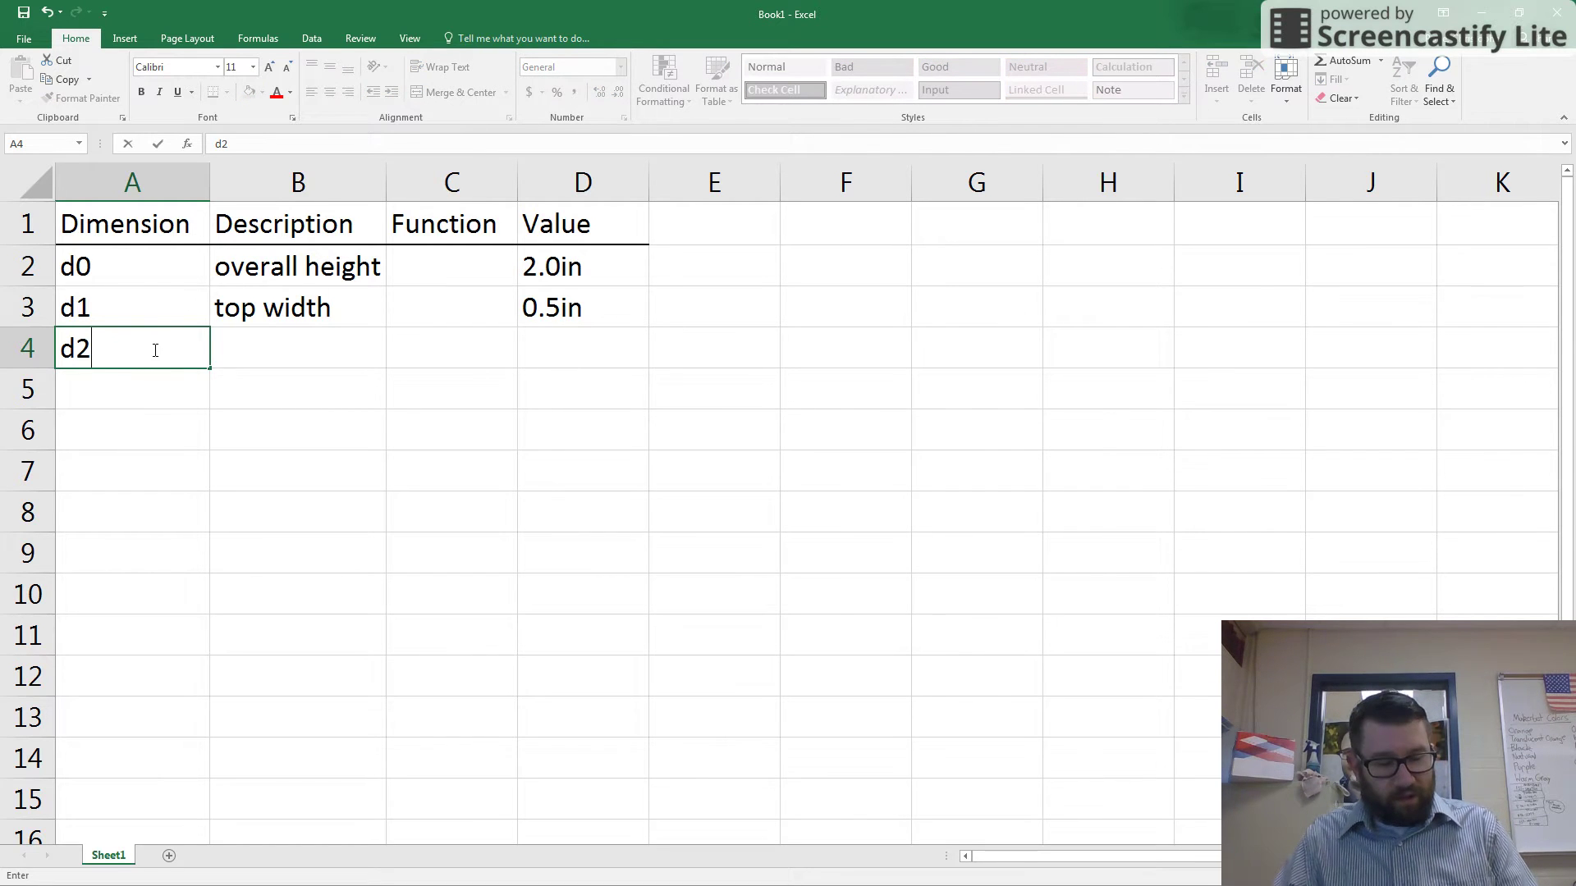
{"action": "key", "text": "Tab"}
{"action": "type", "text": "right"}
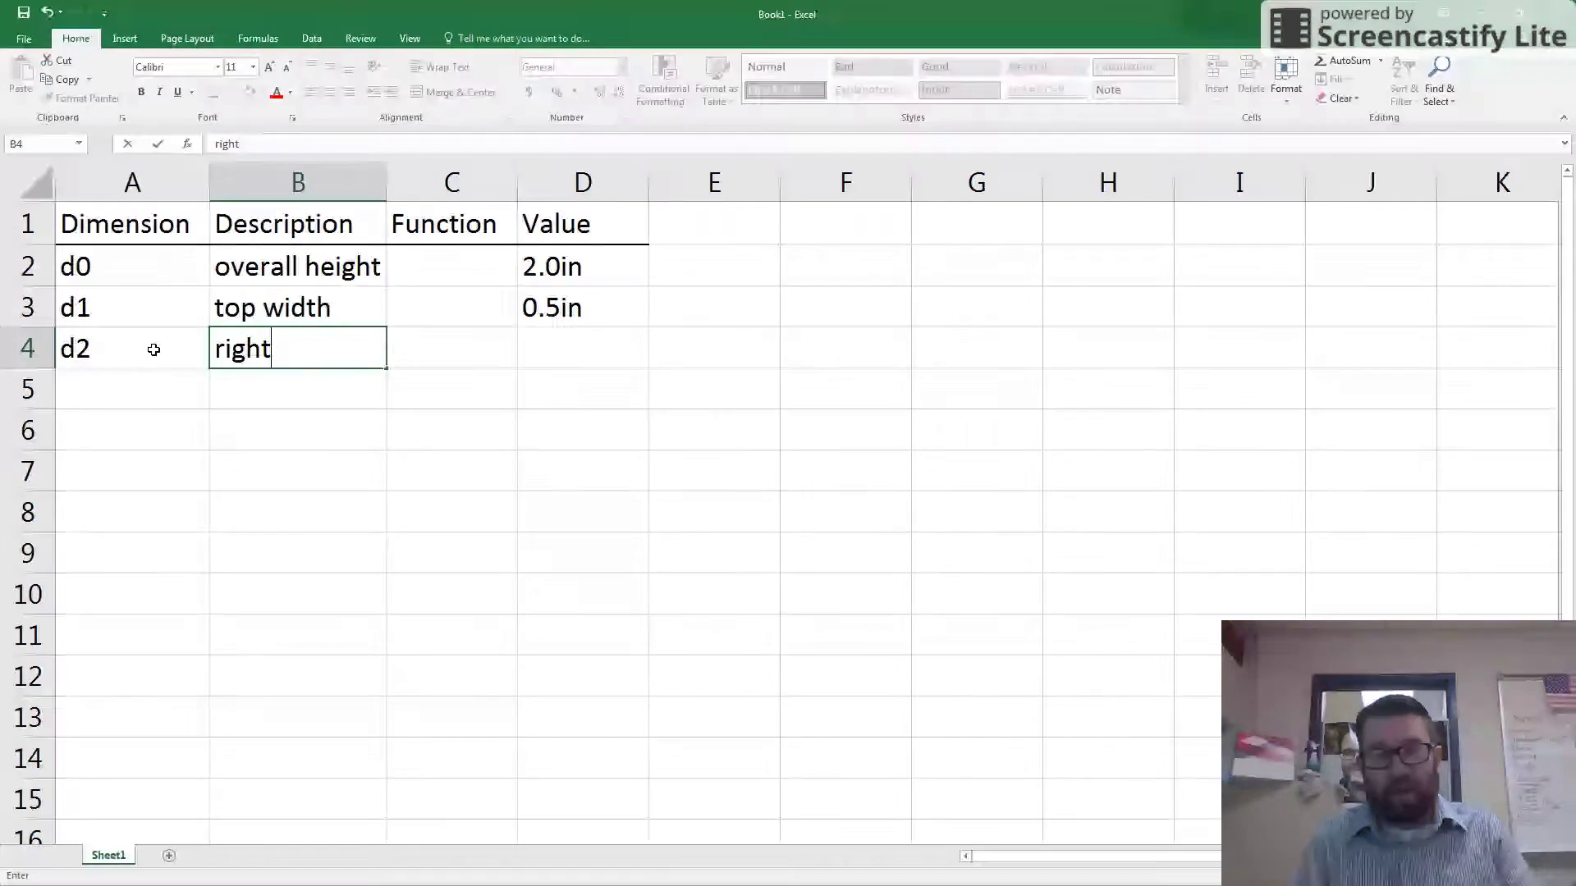
{"action": "type", "text": " height"}
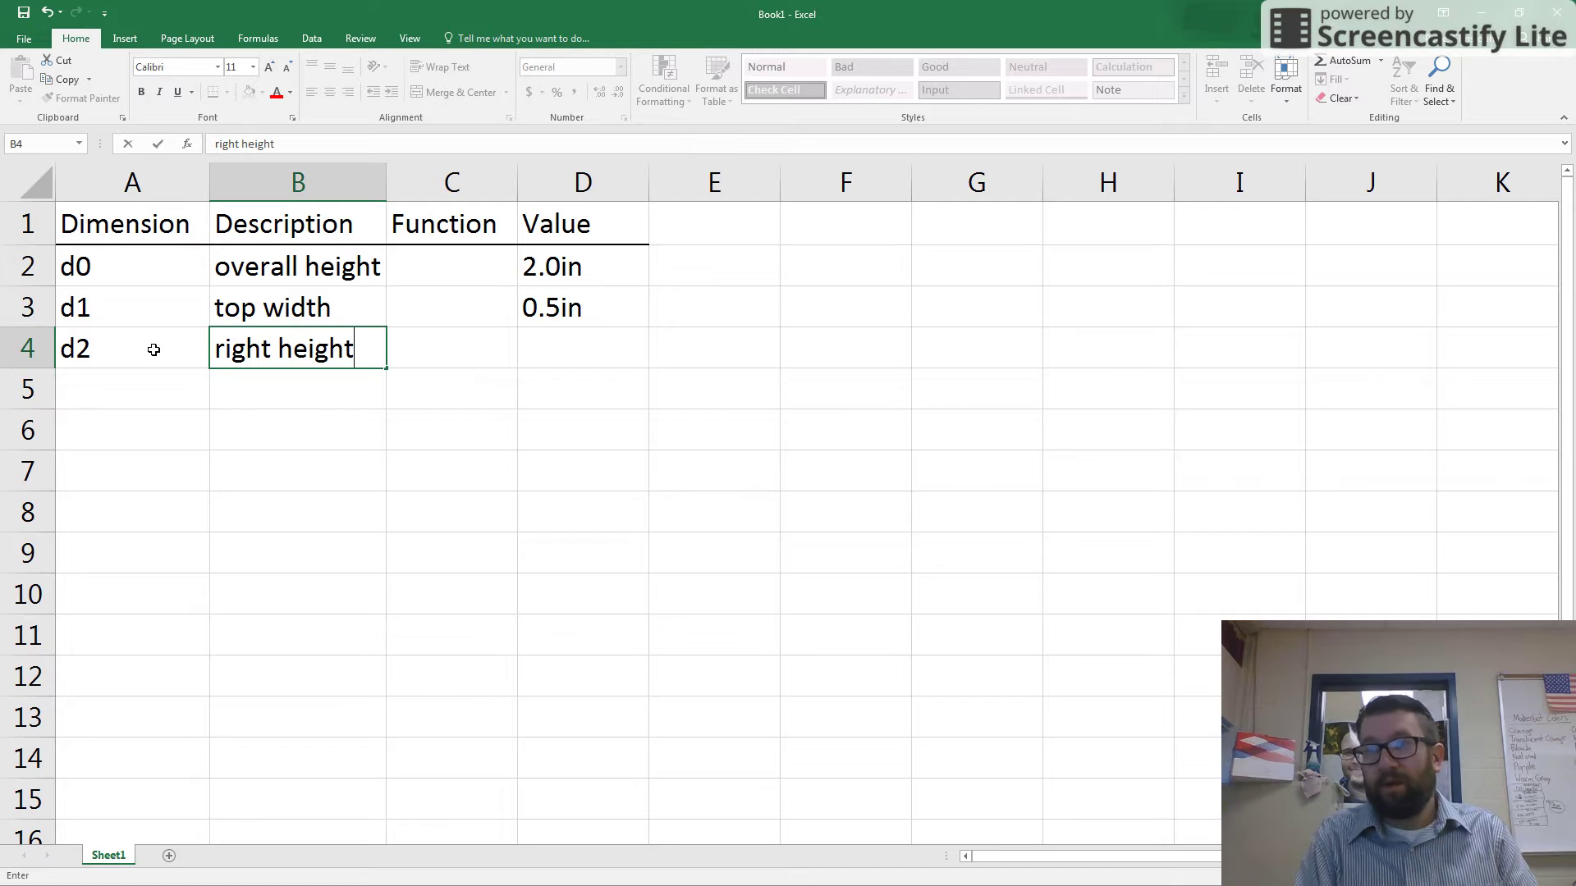
{"action": "key", "text": "Tab"}
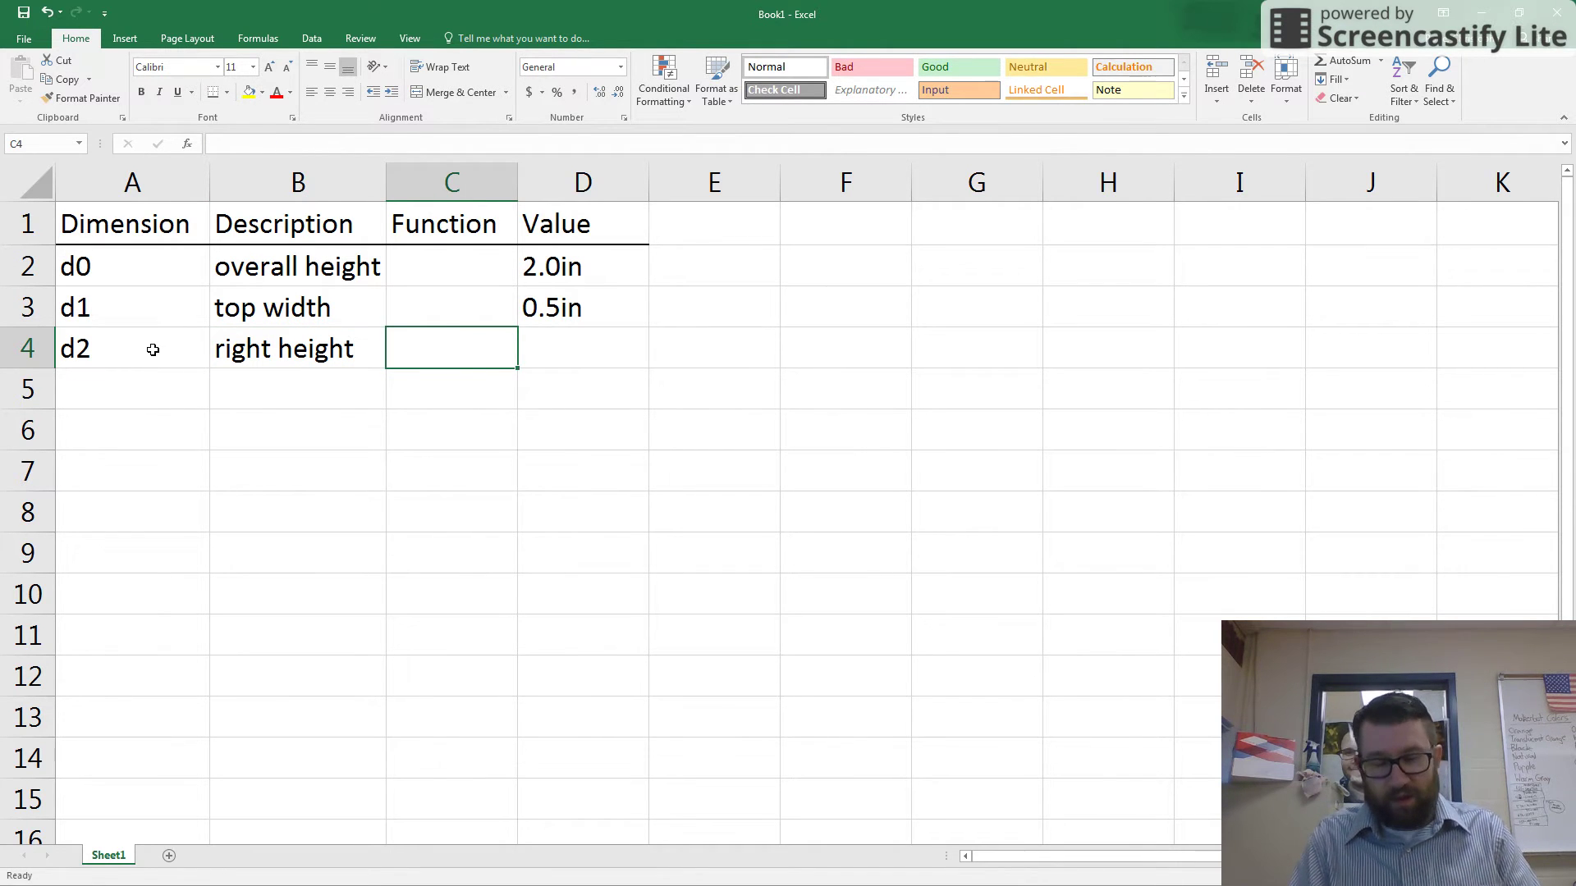
{"action": "type", "text": "d0"}
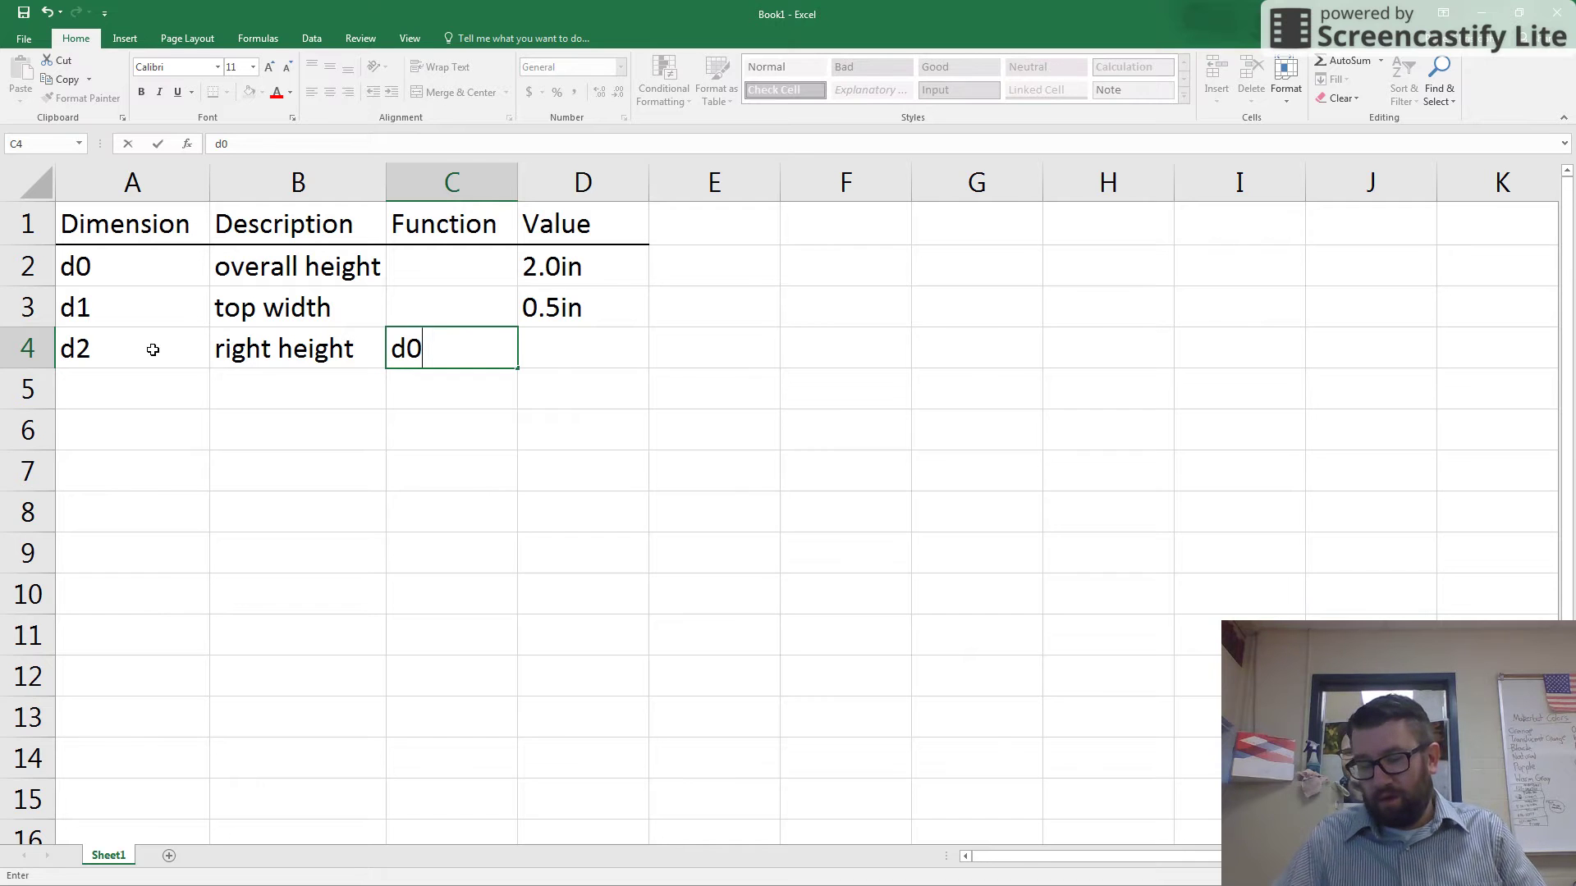
{"action": "type", "text": "/2"}
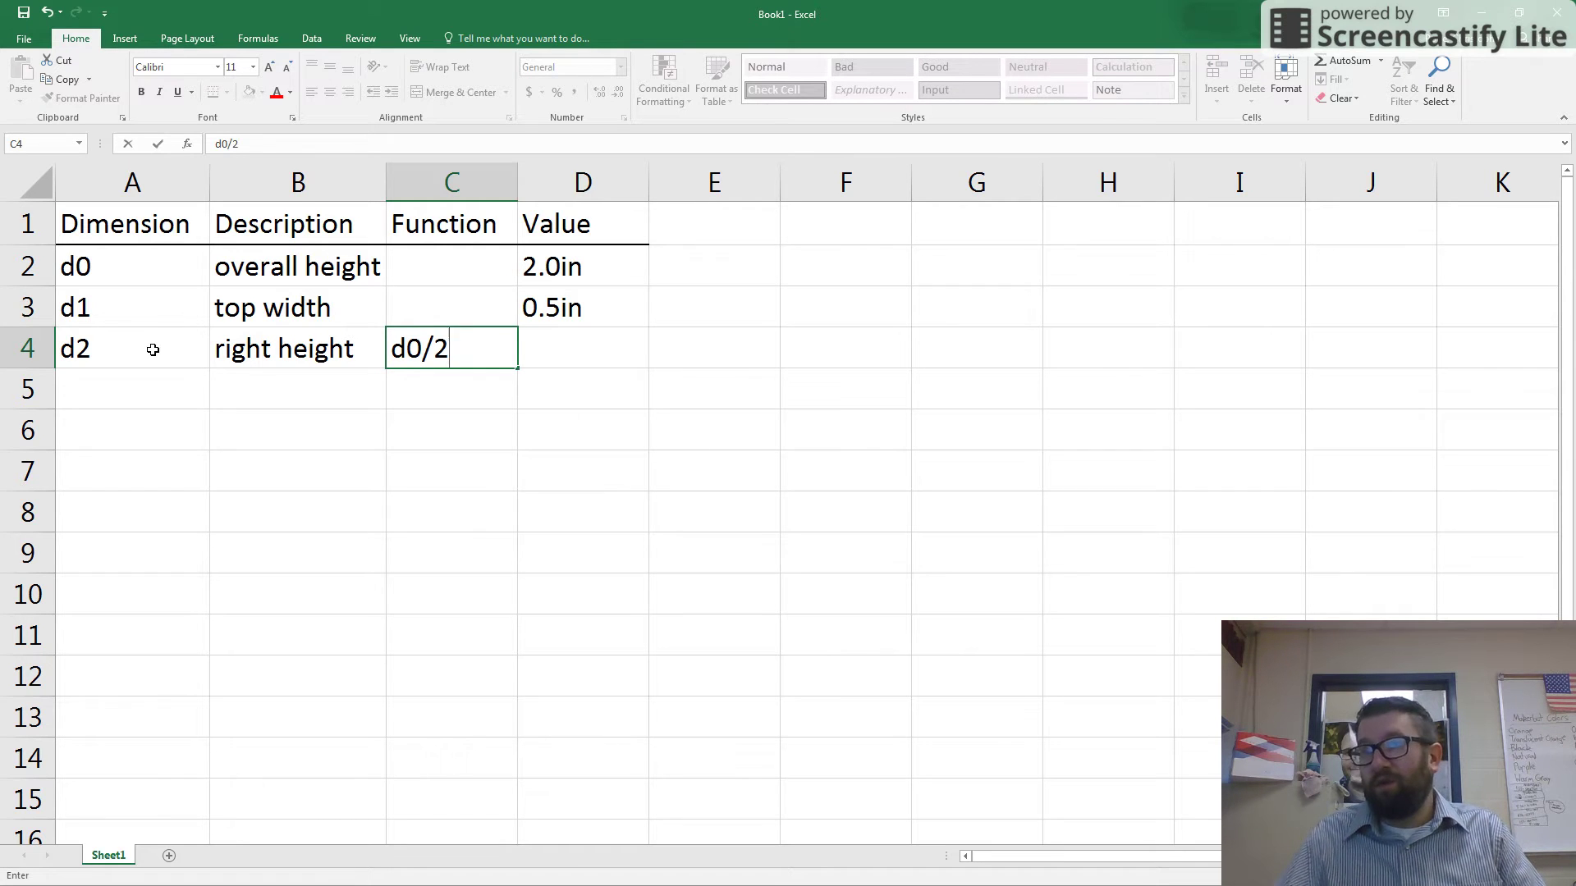
{"action": "type", "text": "-"}
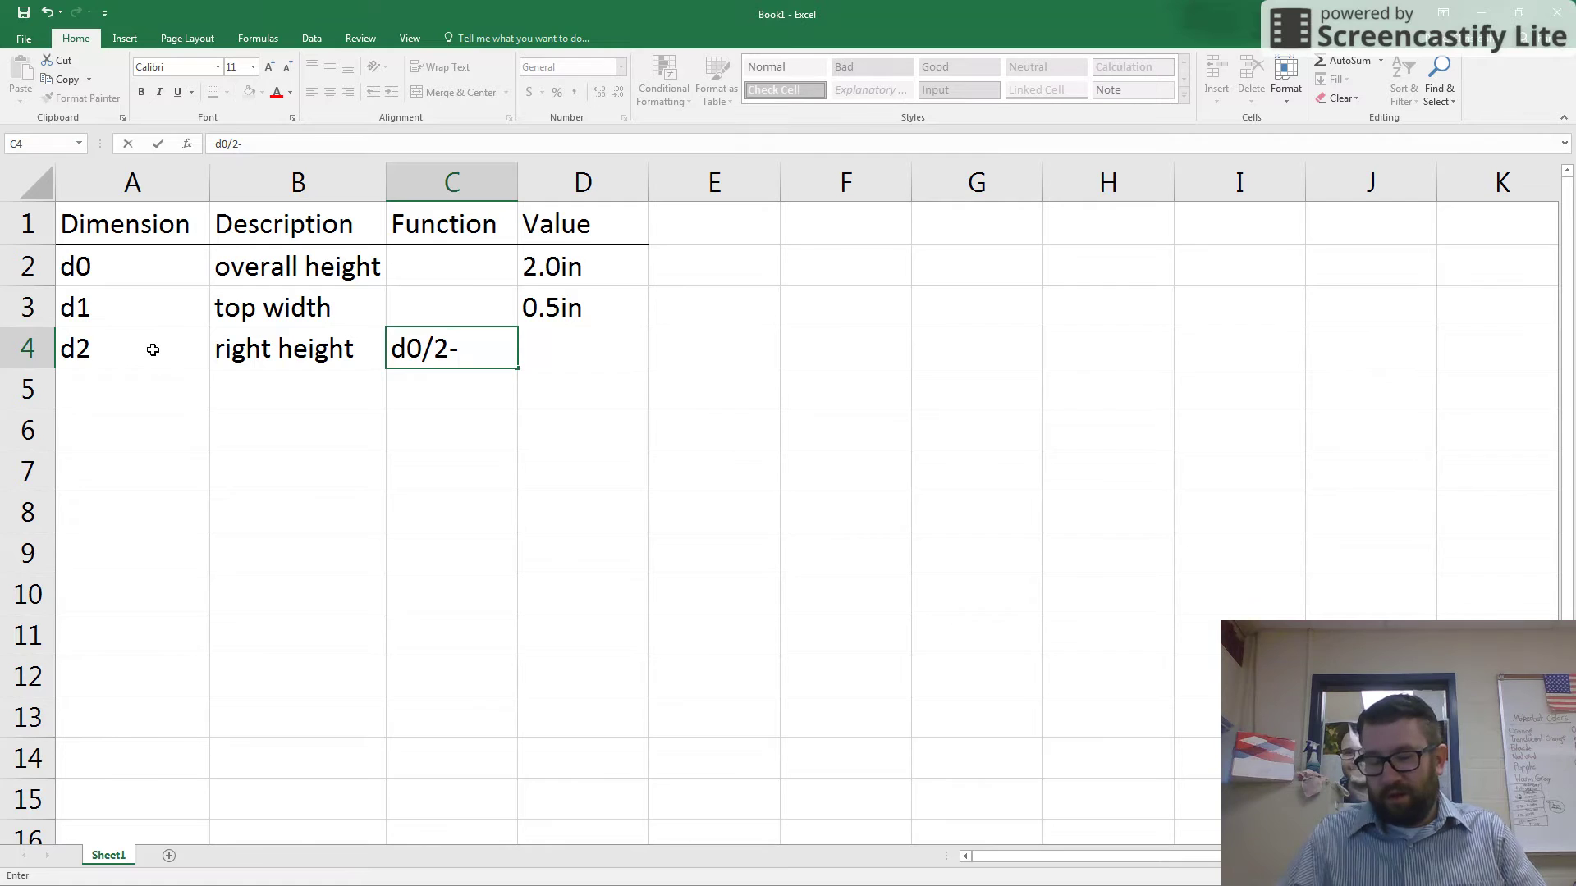
{"action": "type", "text": "0.23"}
{"action": "key", "text": "BackSpace"}
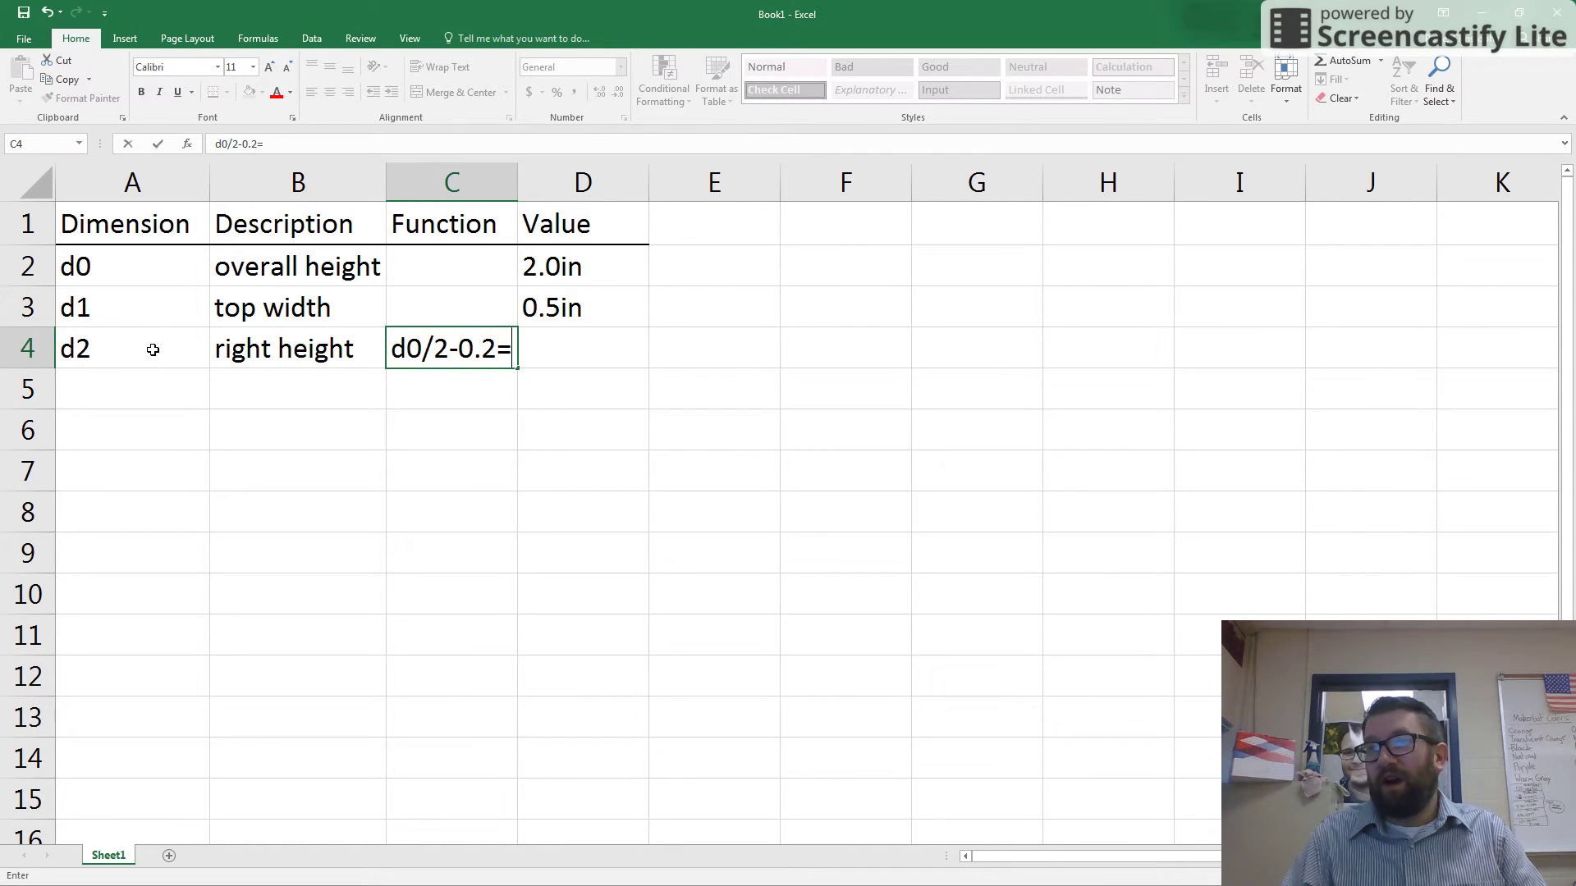
{"action": "type", "text": "5"}
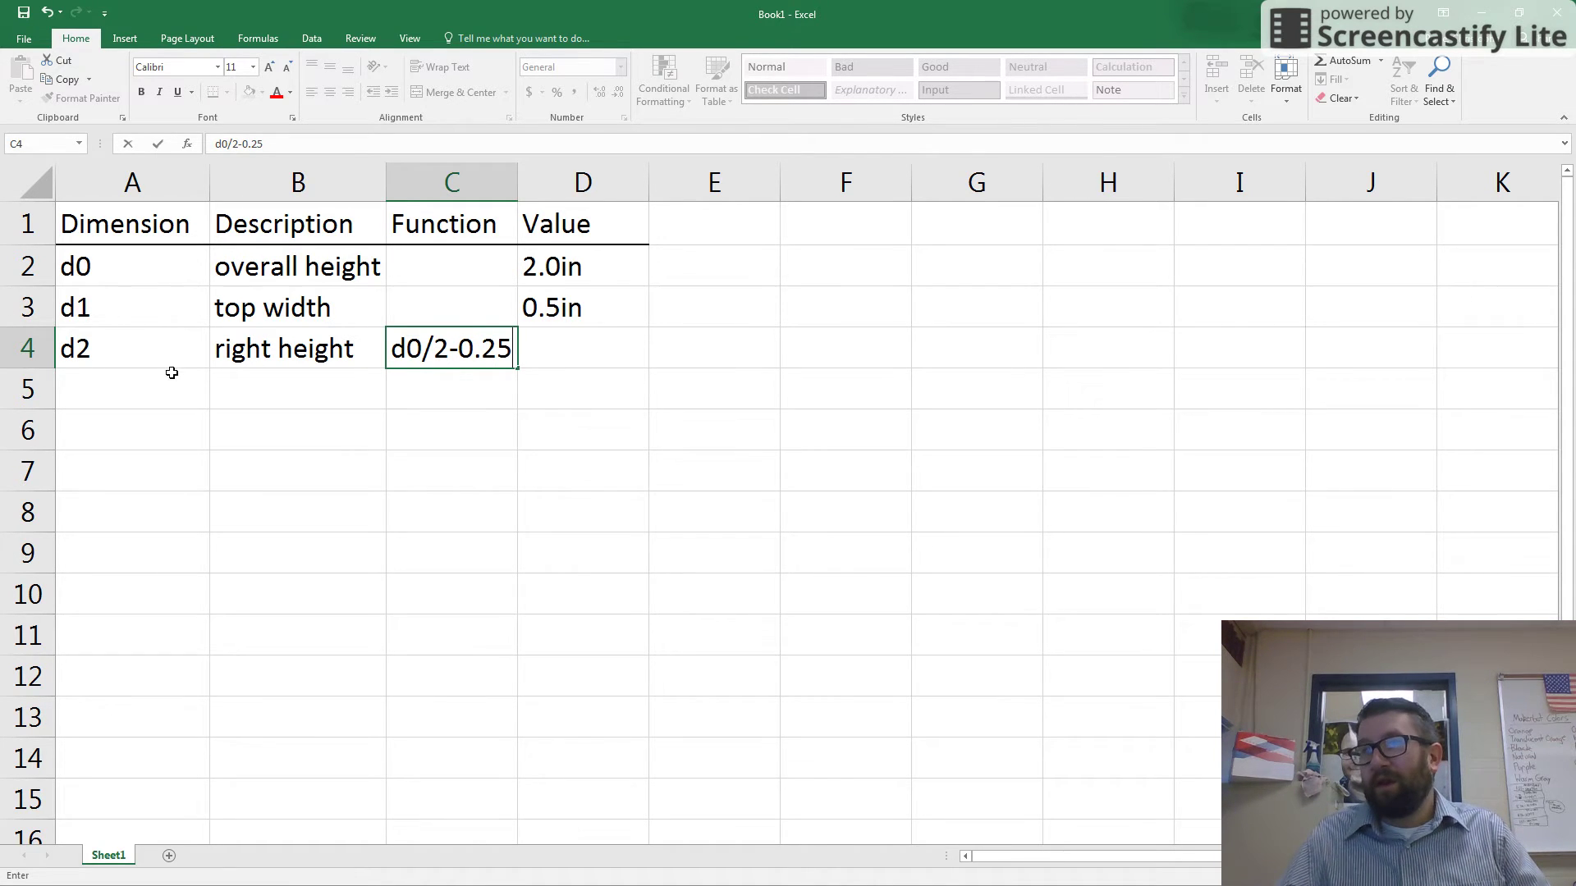
{"action": "left_click", "coordinate": [489, 402]}
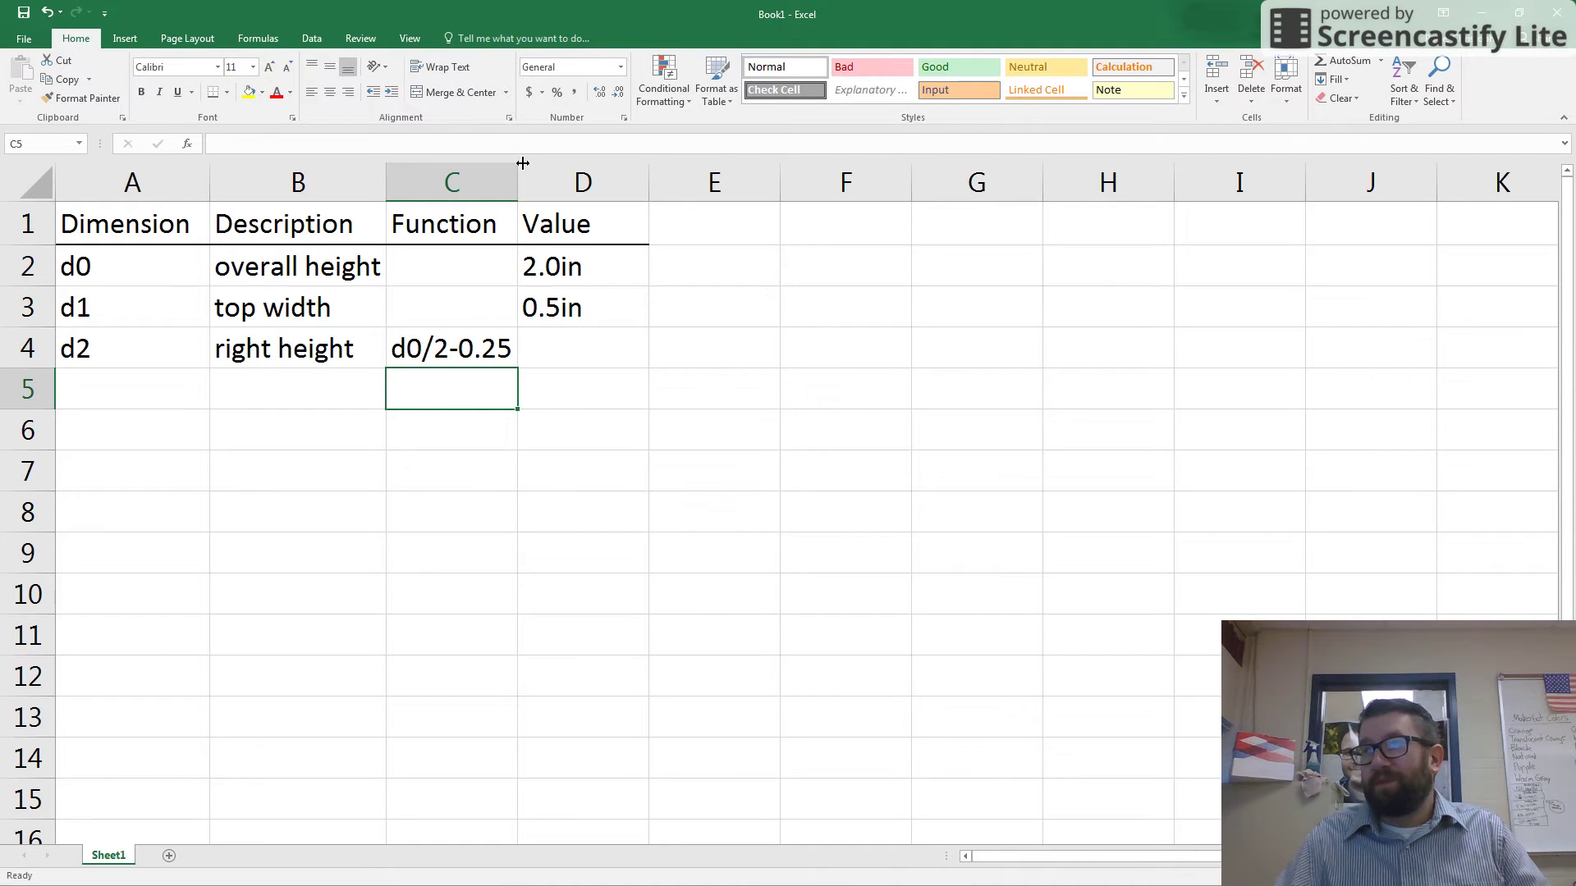
Widen column C and set d2's value to 0.75in
{"action": "left_click_drag", "start_coordinate": [517, 181], "coordinate": [534, 181]}
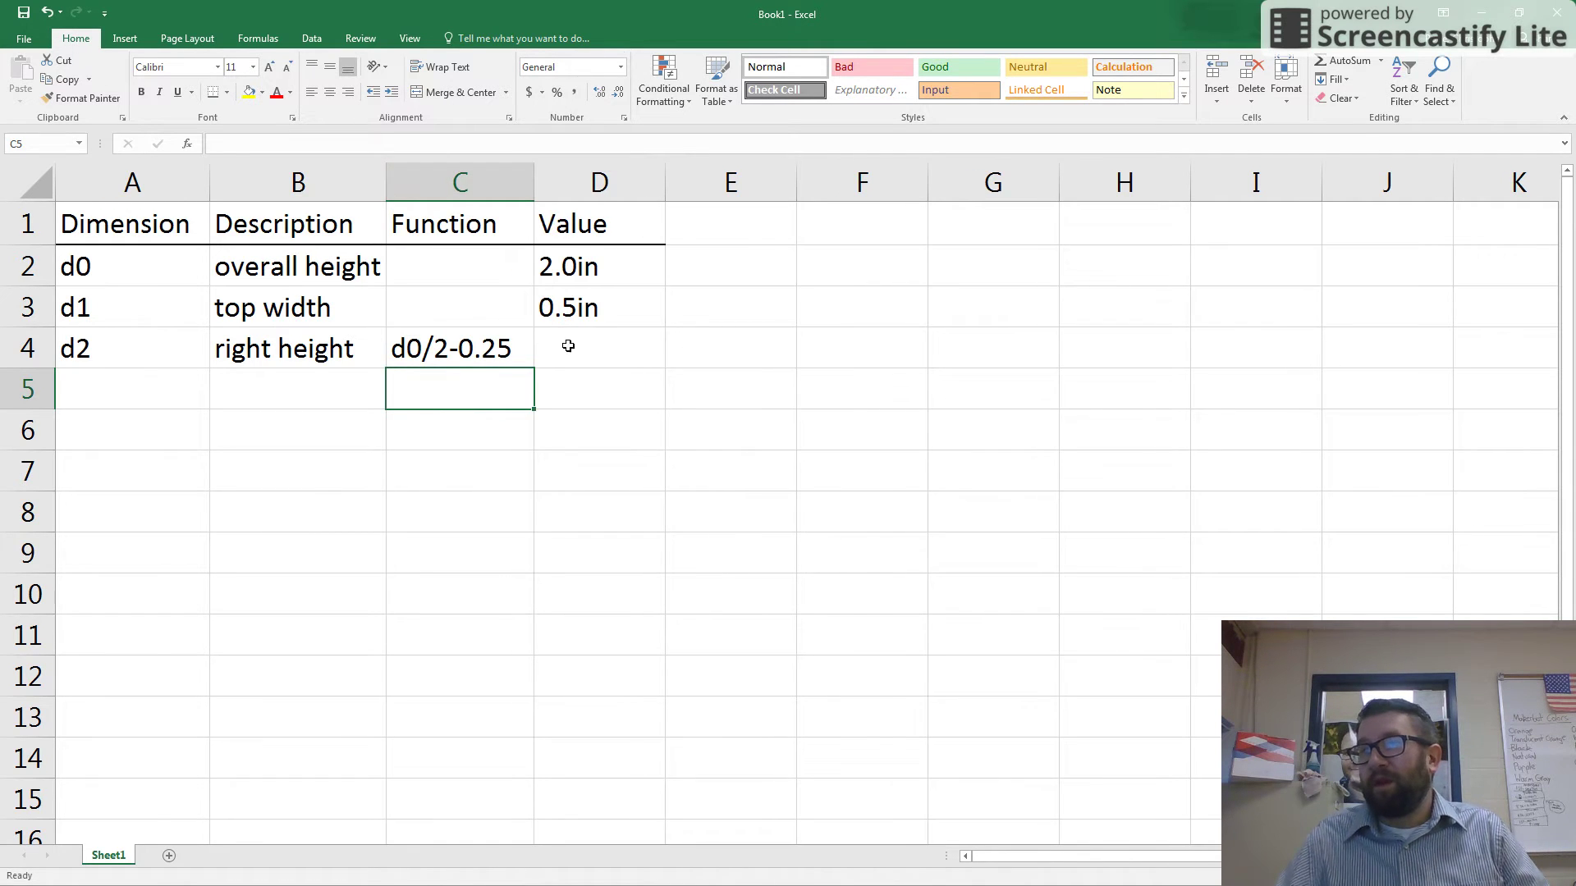
{"action": "left_click", "coordinate": [586, 346]}
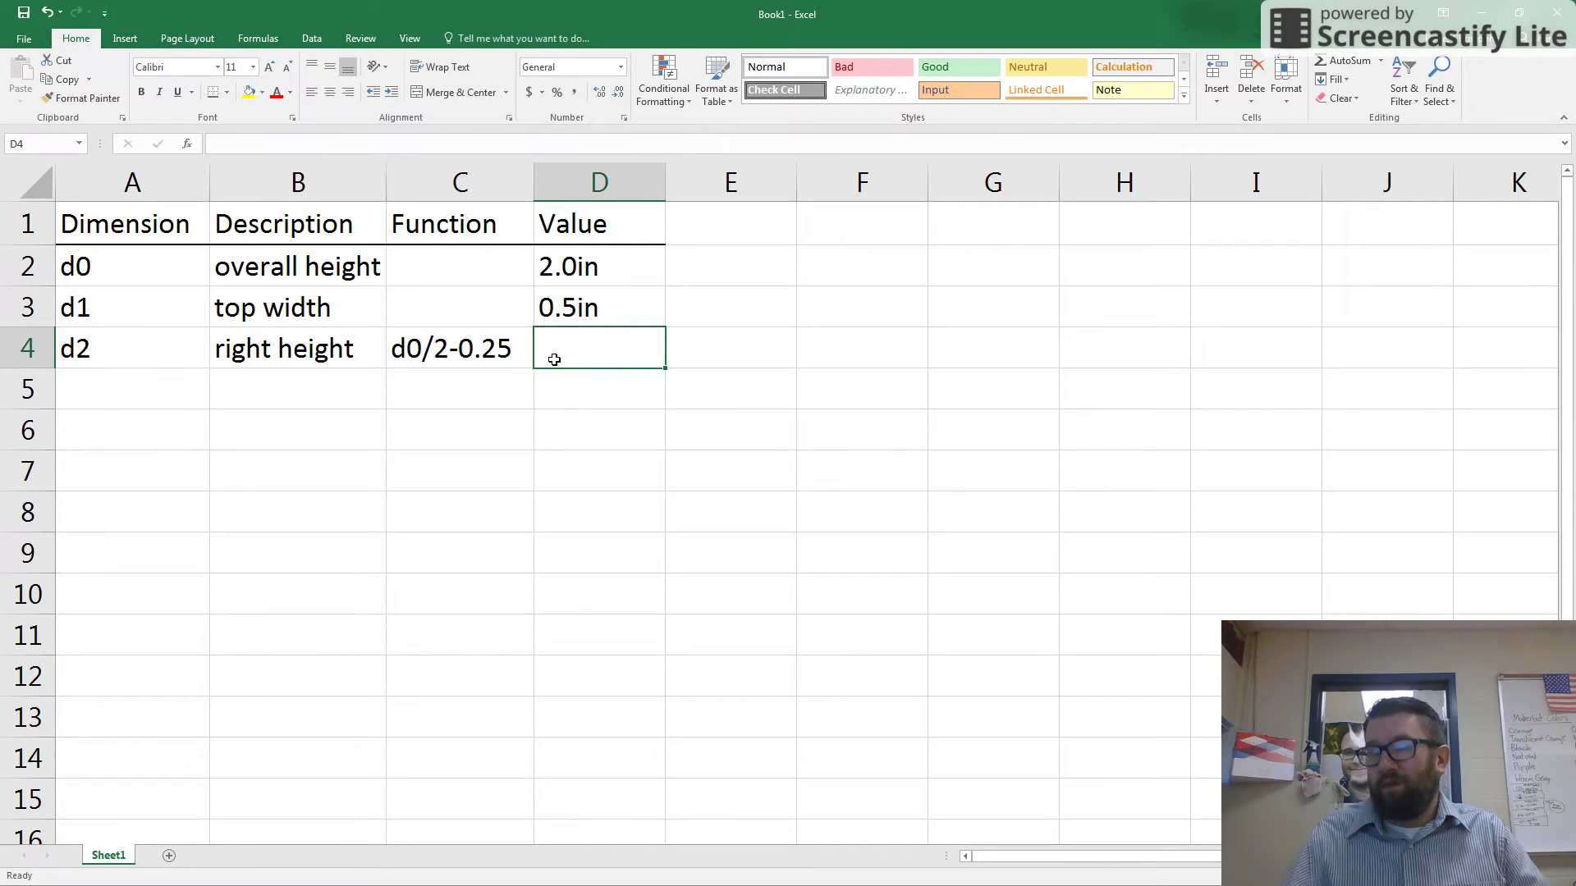
{"action": "type", "text": "0."}
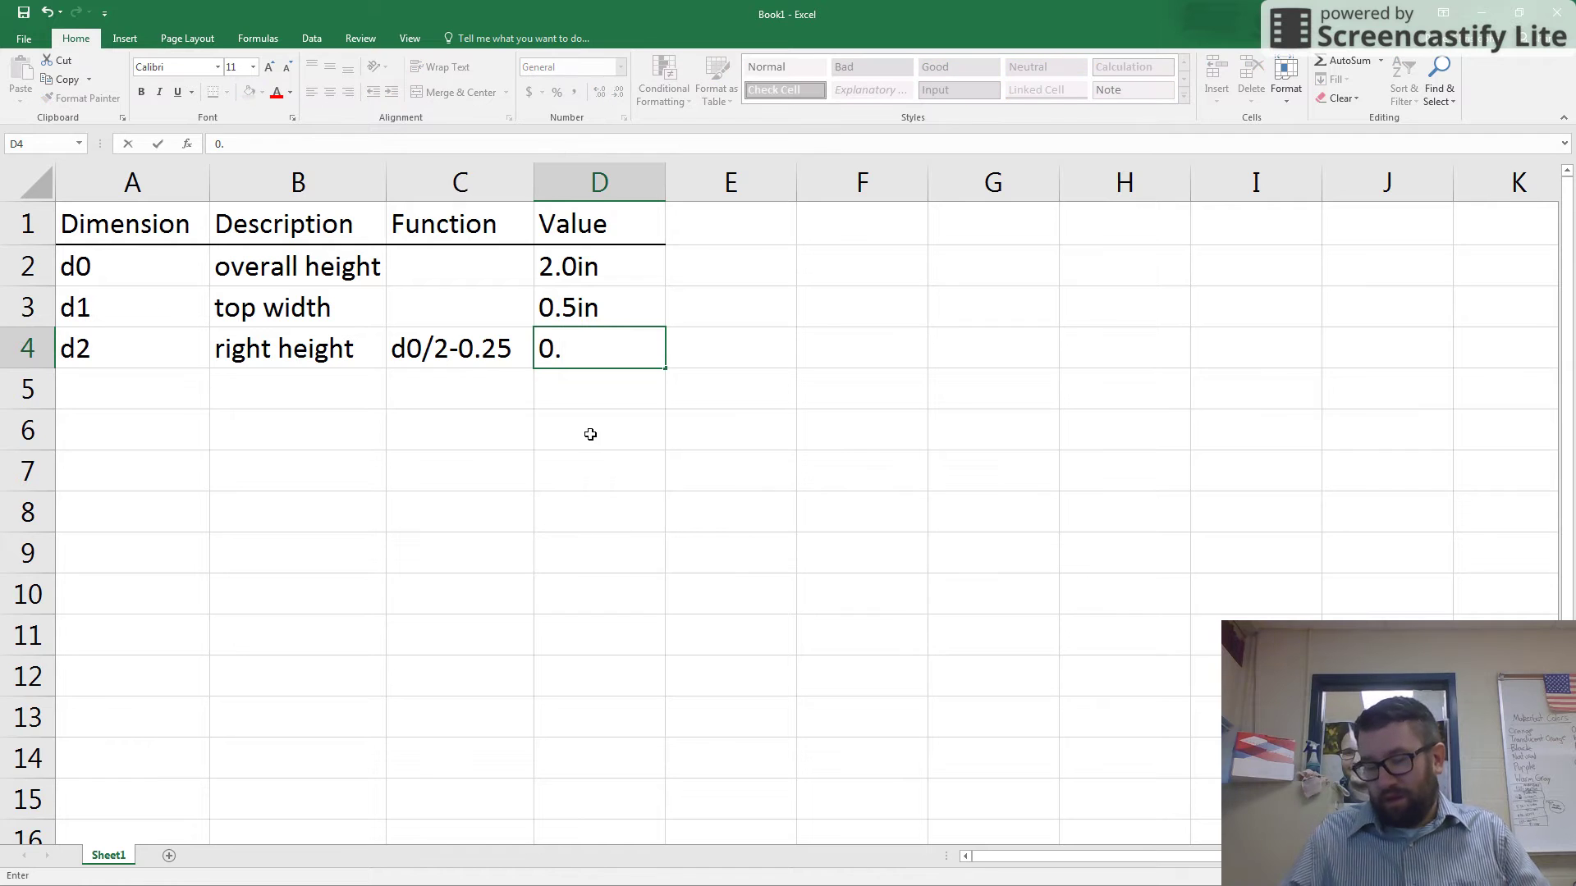
{"action": "type", "text": "75in"}
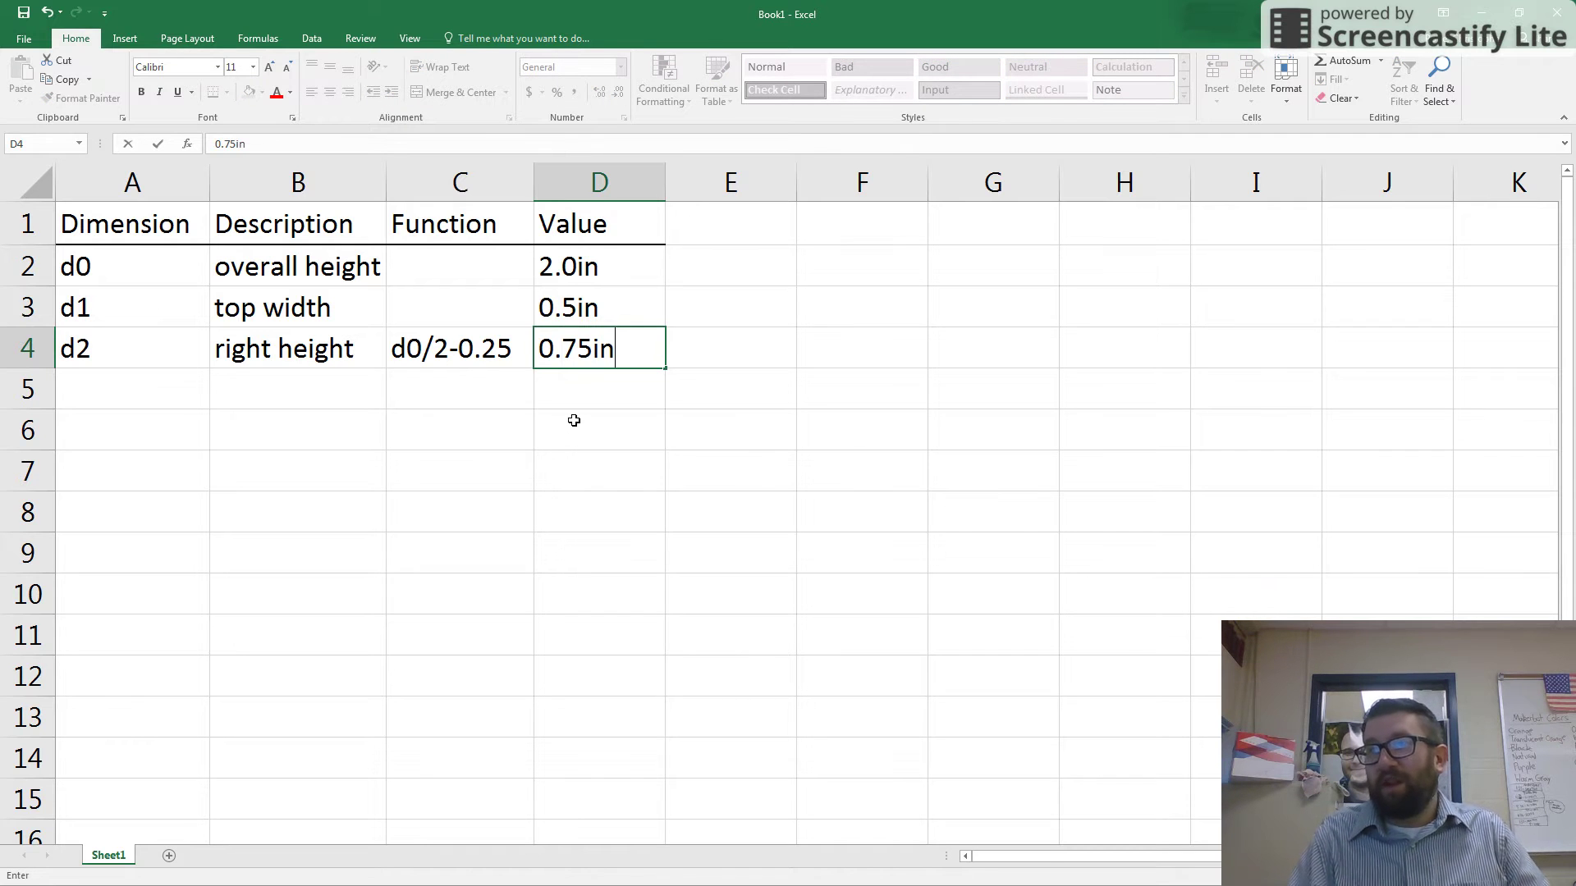
{"action": "left_click", "coordinate": [105, 393]}
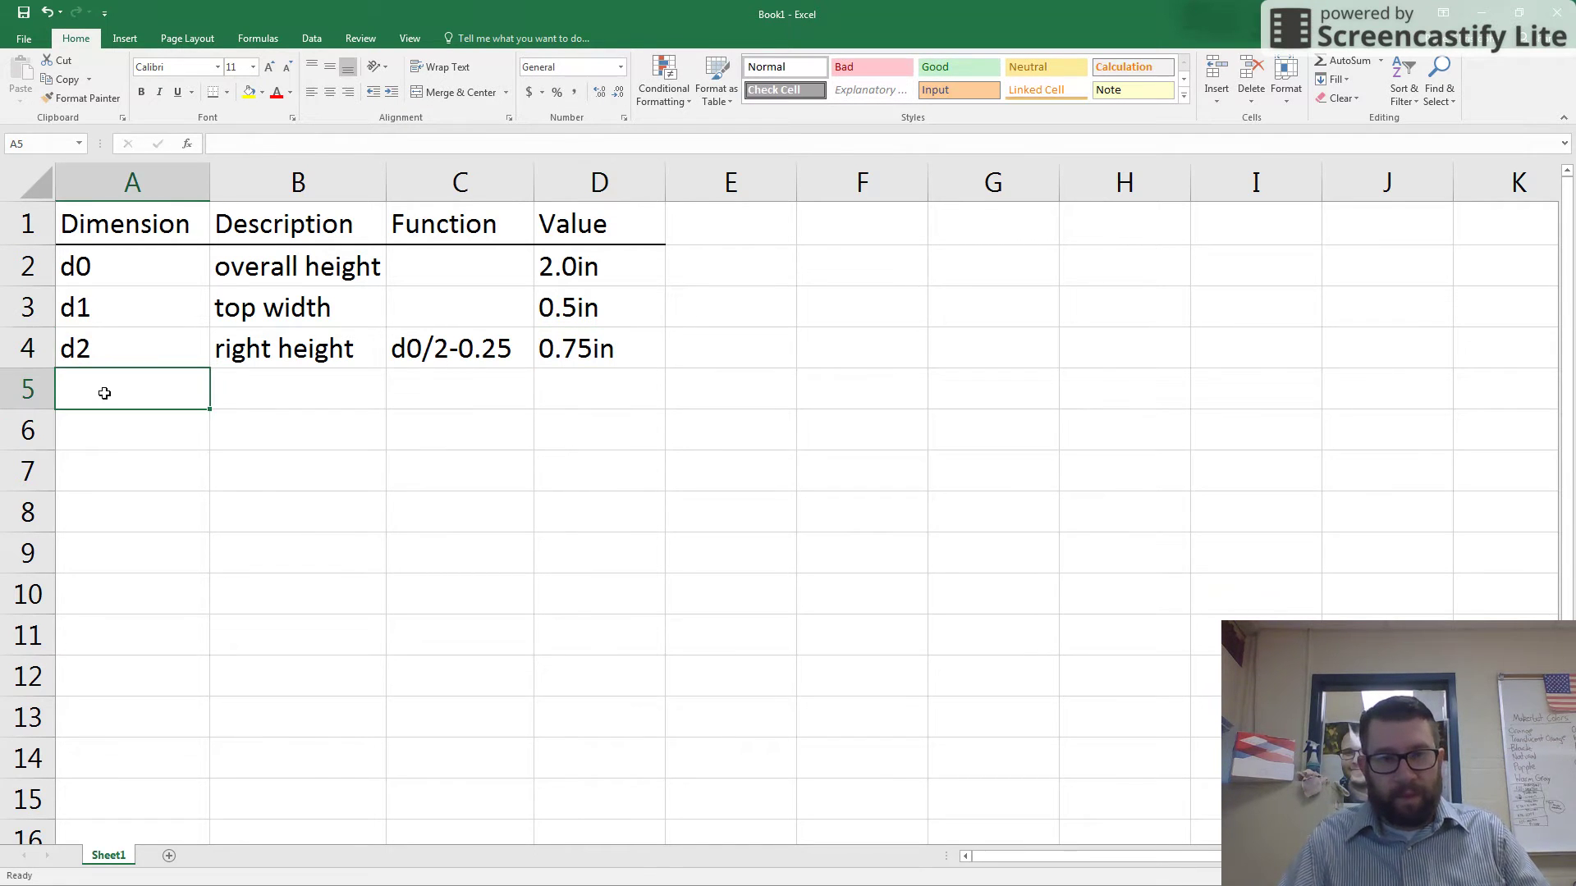
Fill row 5 with d3, overall width, function d0*1.5 and value 3.0in
{"action": "type", "text": "d"}
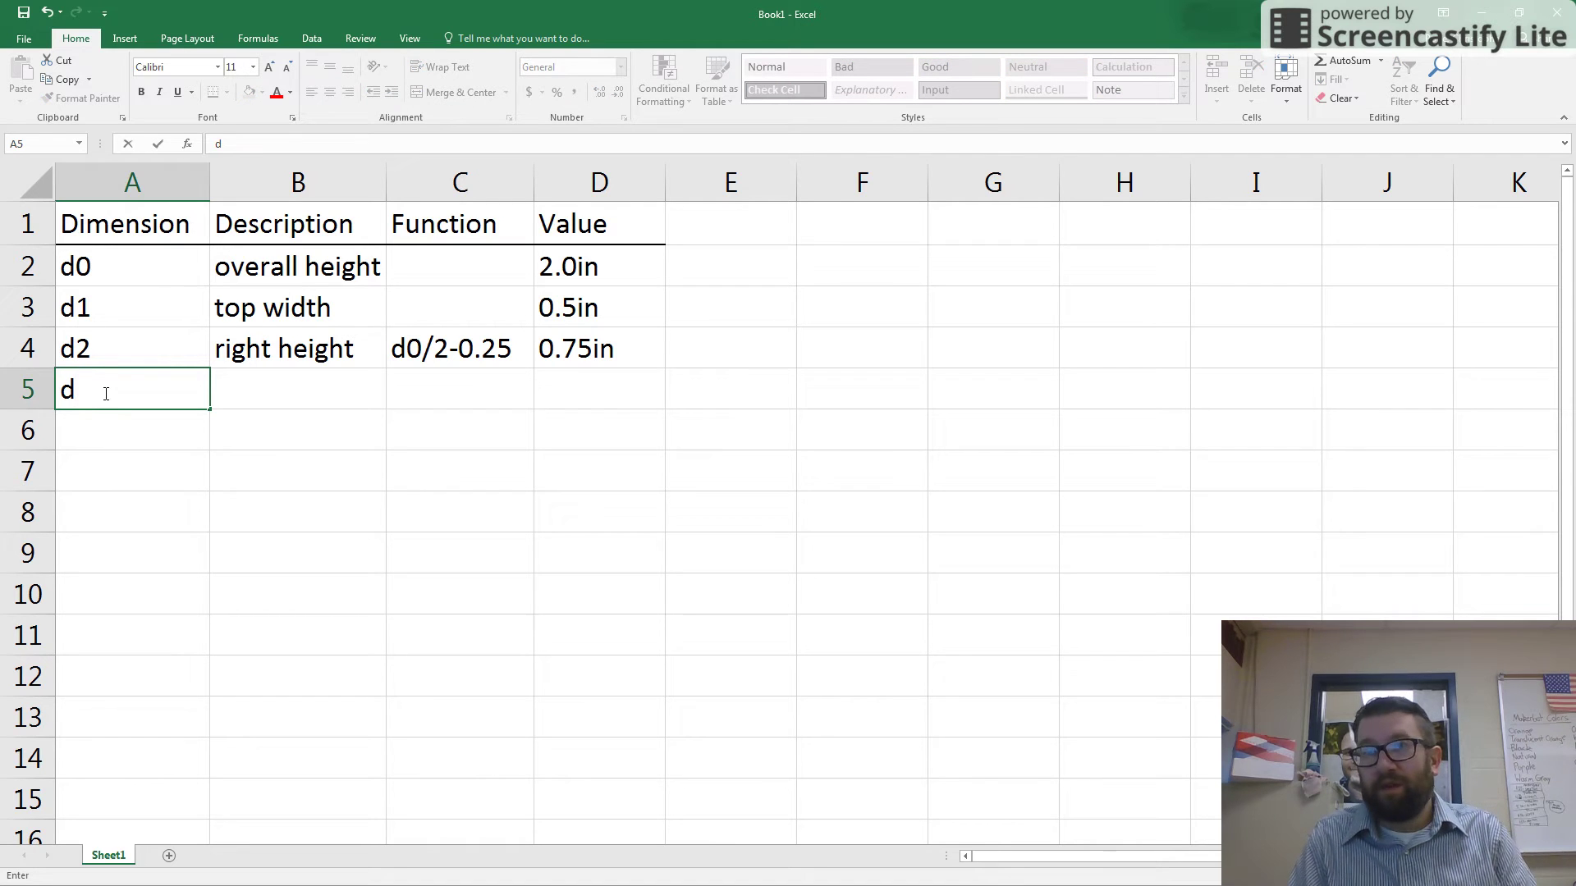
{"action": "type", "text": "3"}
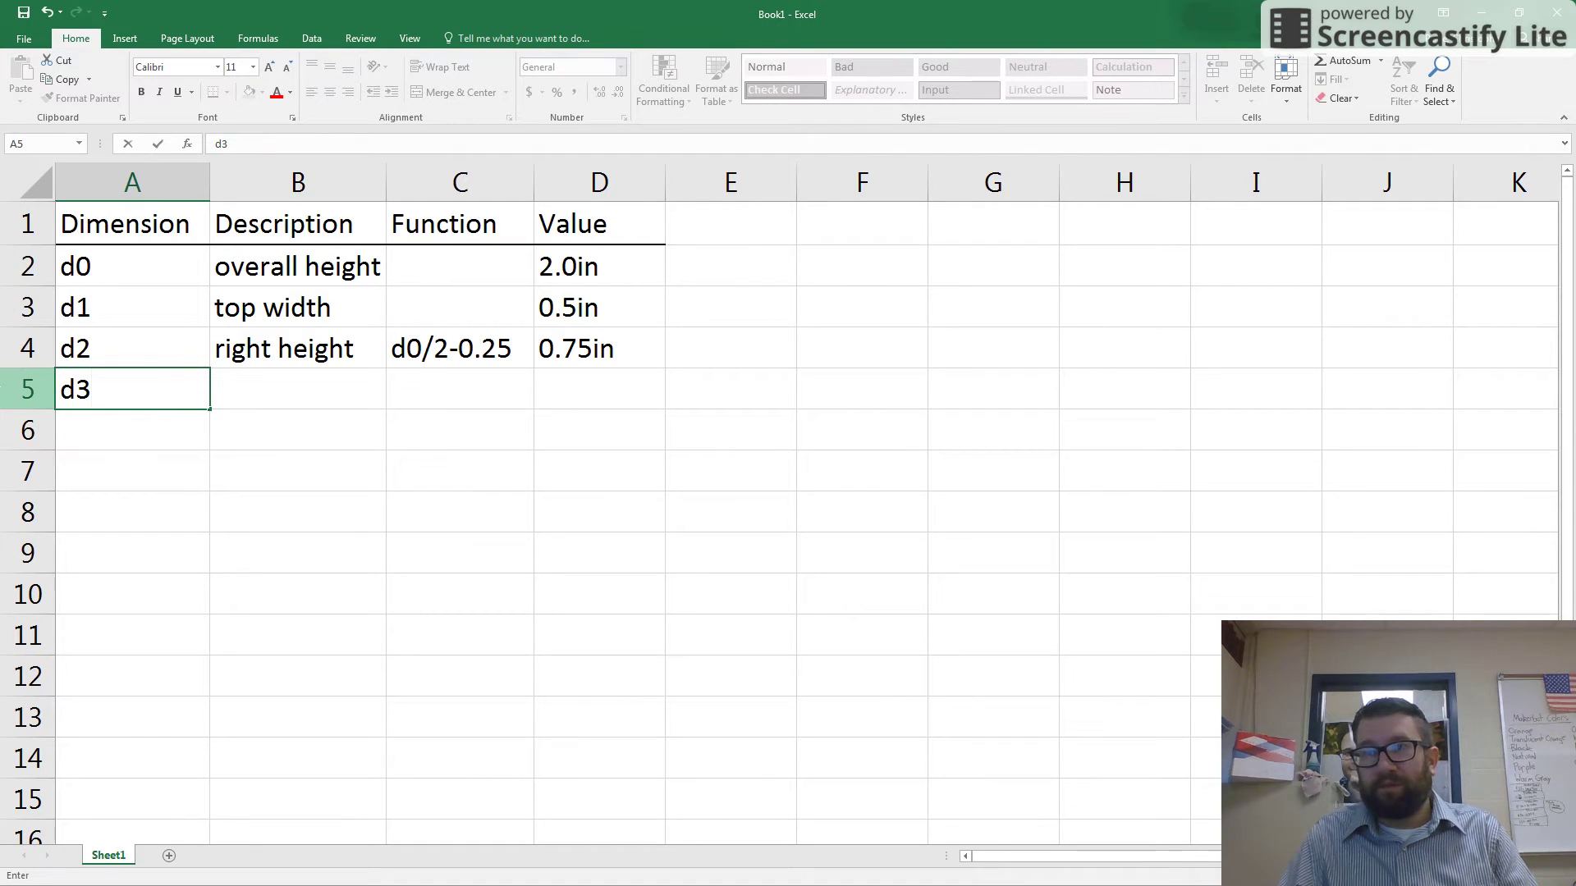
{"action": "key", "text": "Tab"}
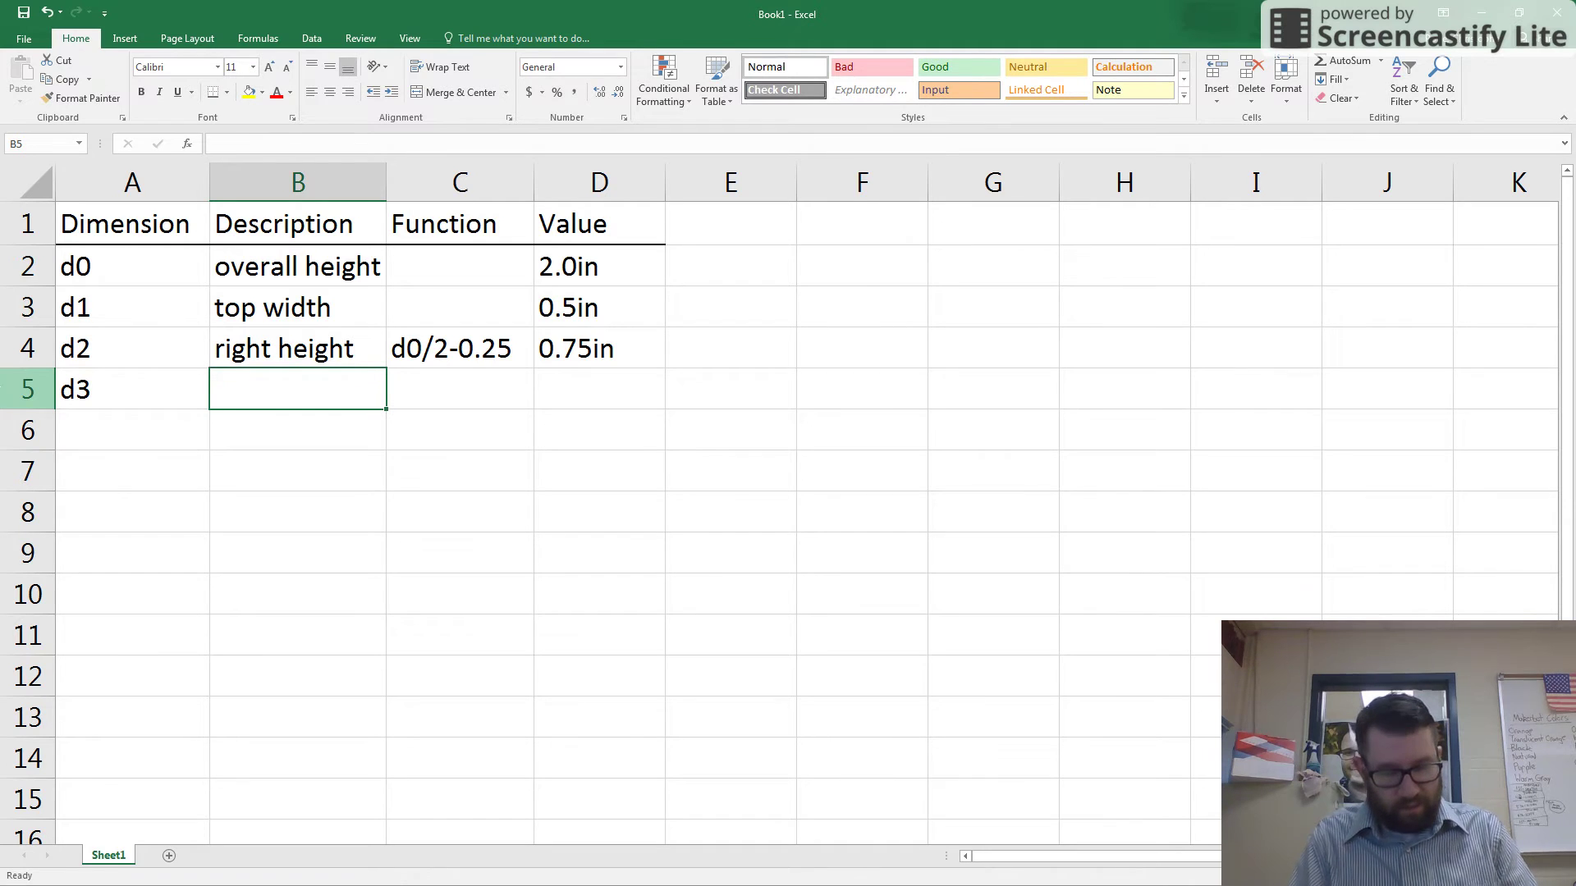
{"action": "type", "text": "overal"}
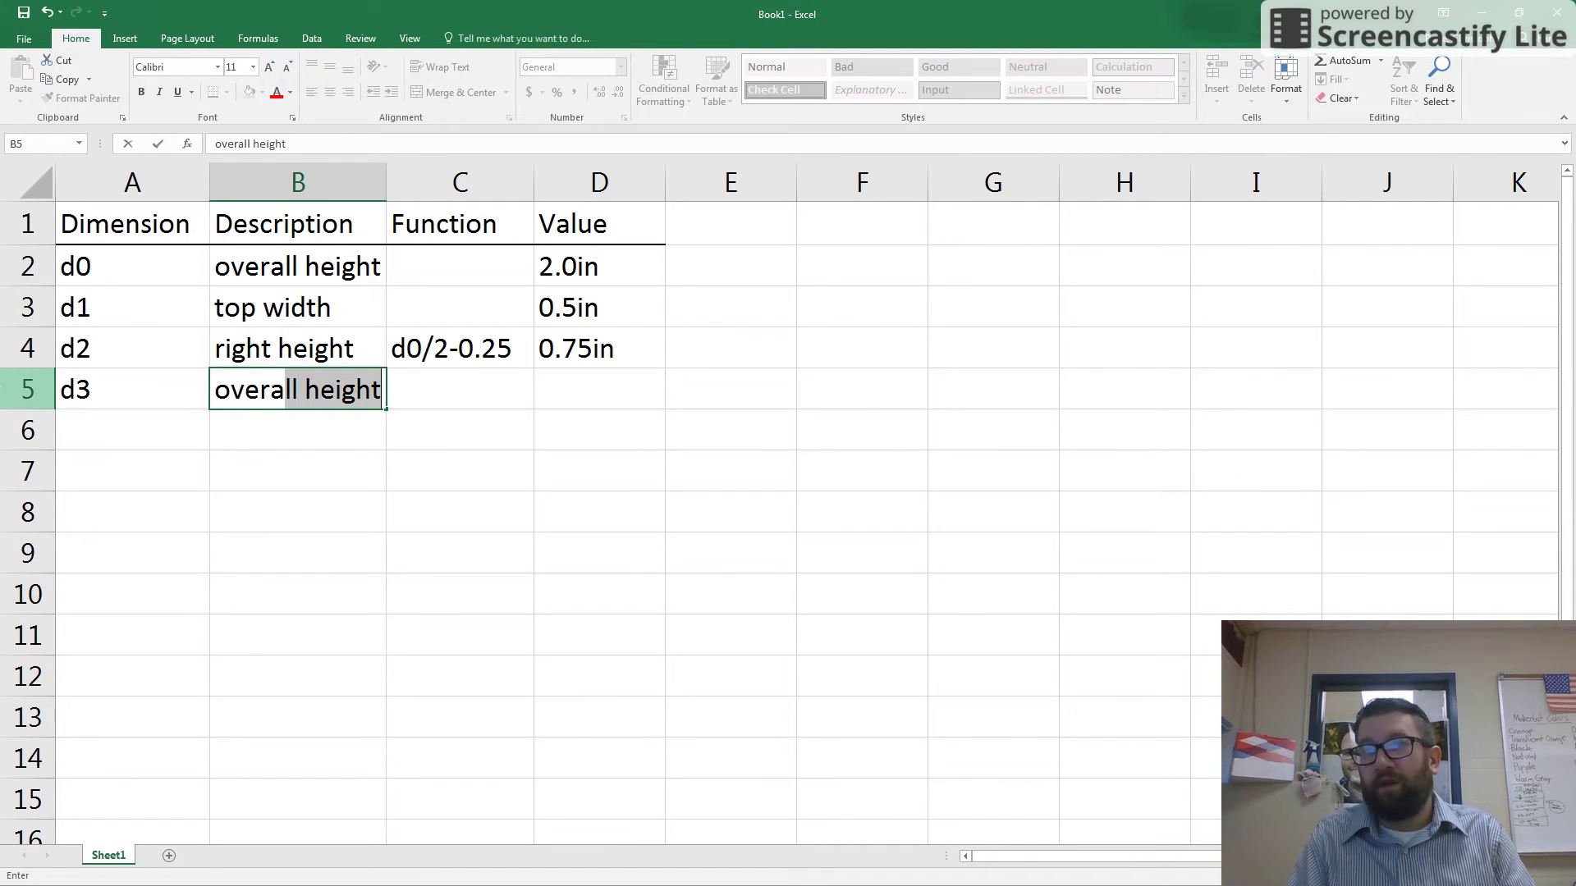
{"action": "type", "text": "l width"}
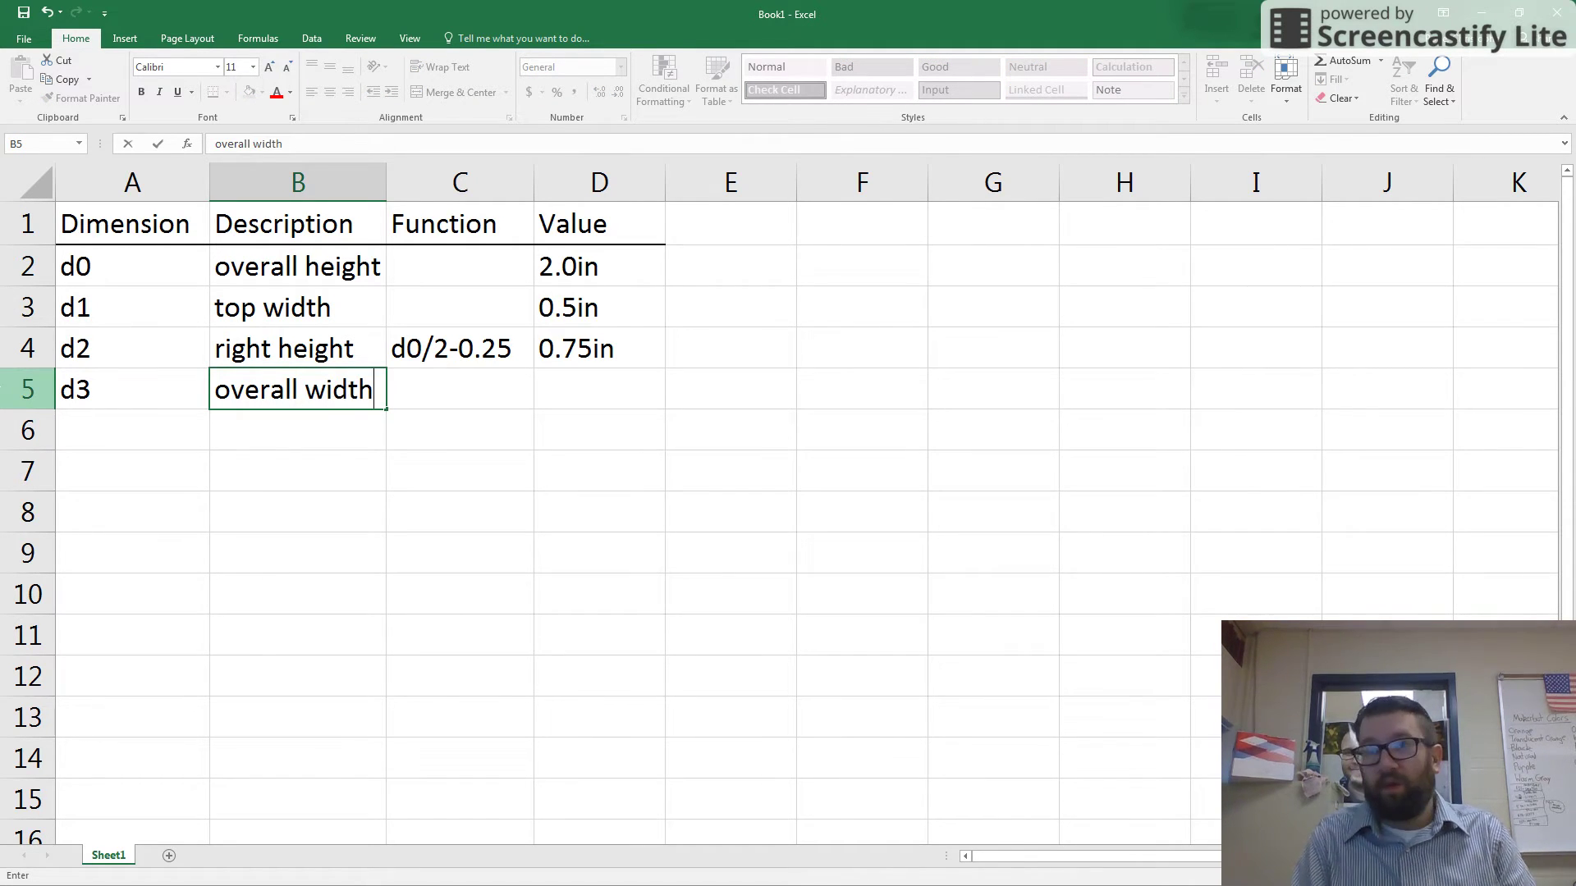
{"action": "key", "text": "Tab"}
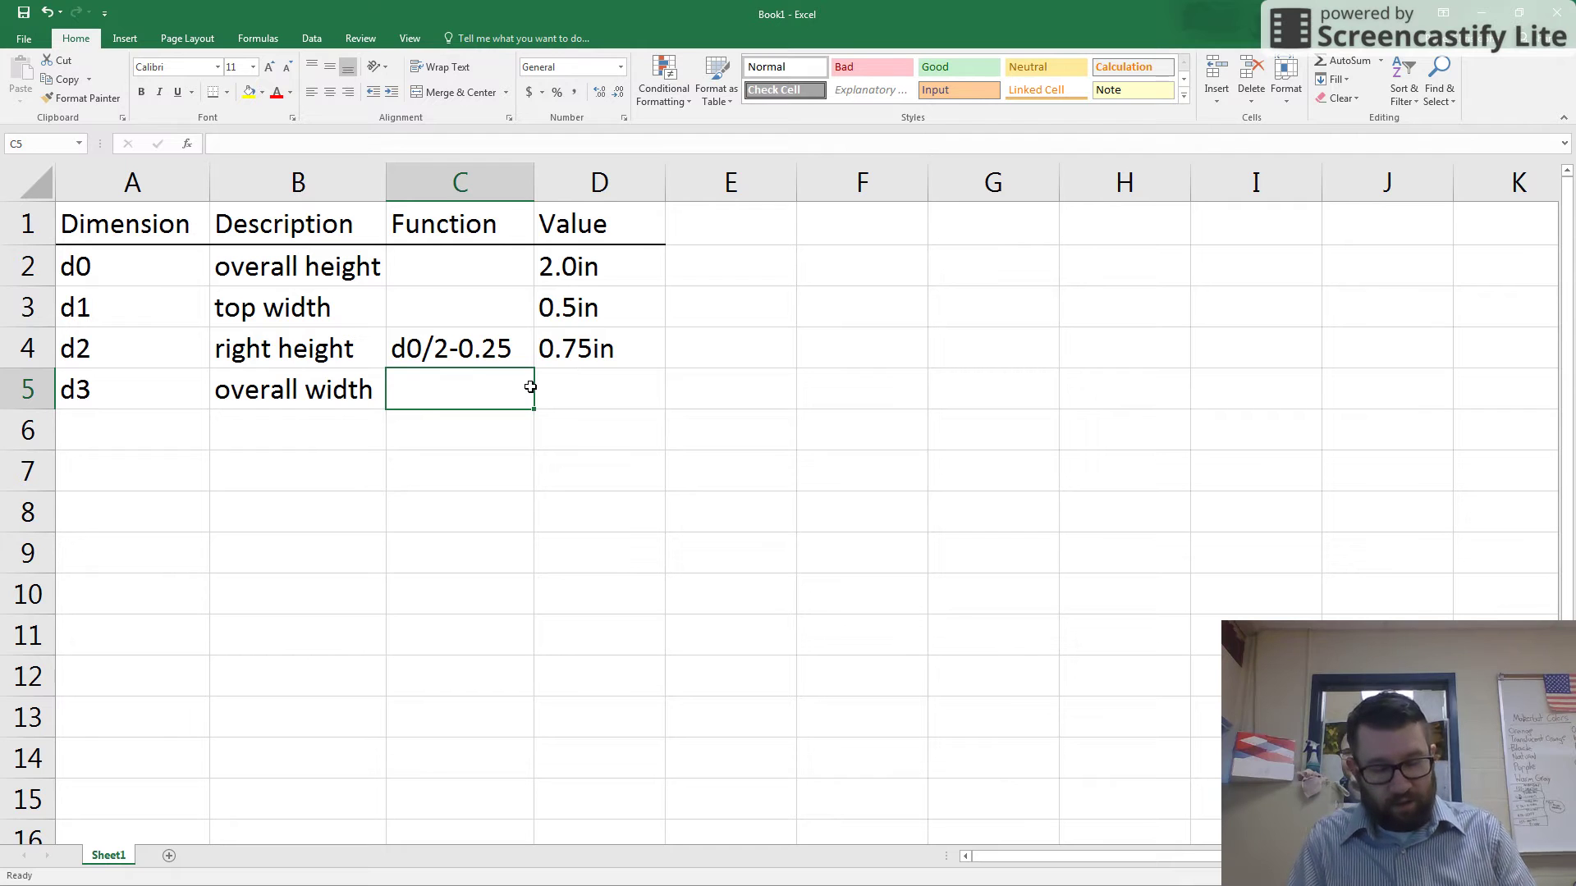
{"action": "type", "text": "d0"}
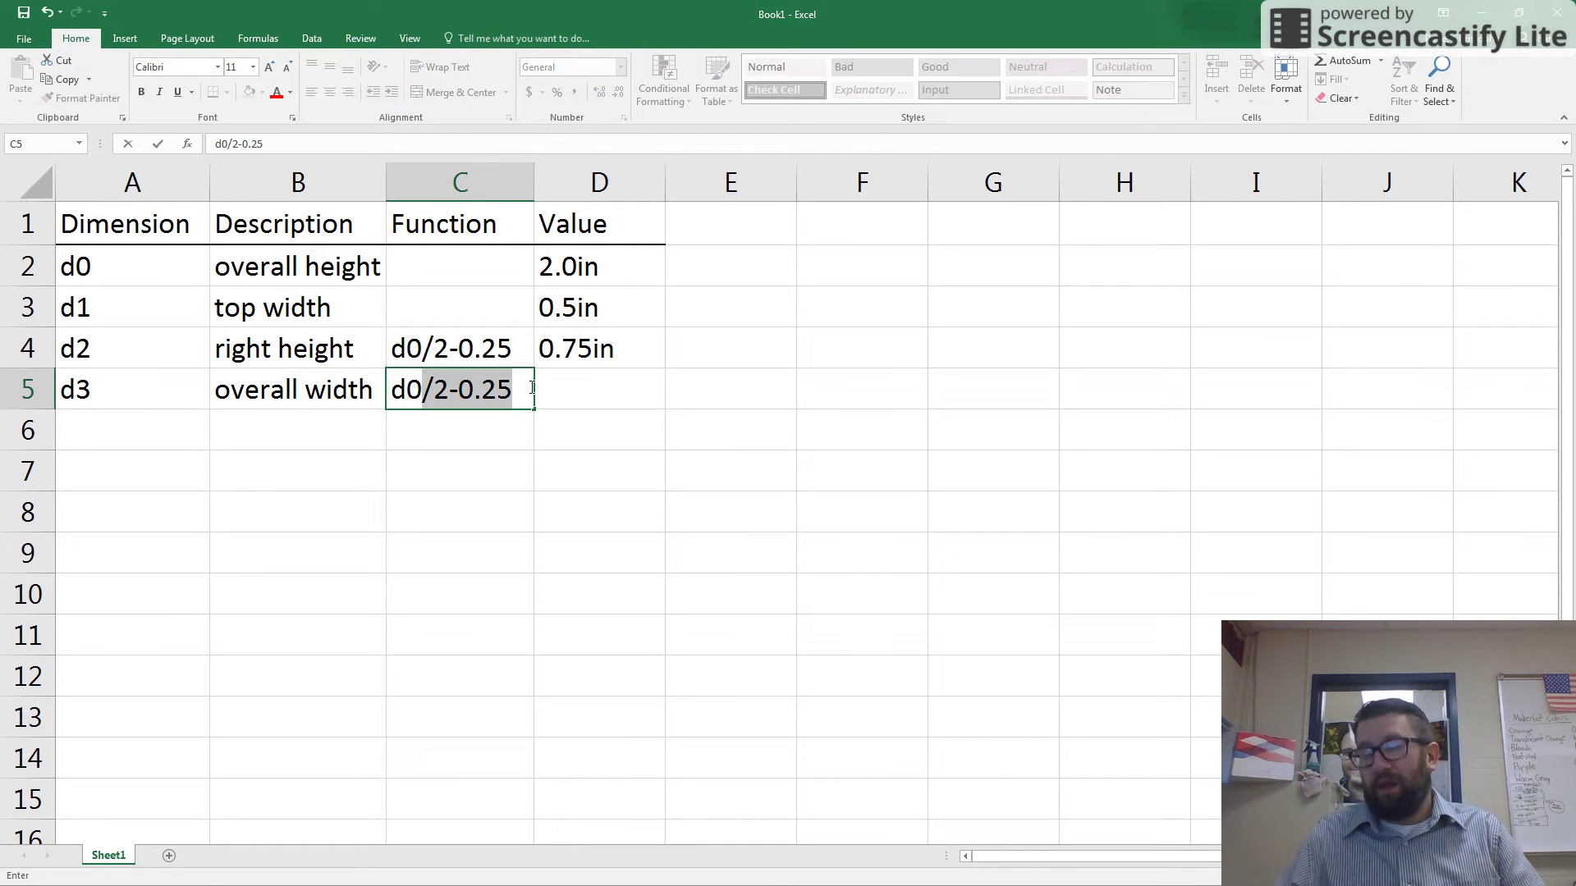
{"action": "type", "text": "*"}
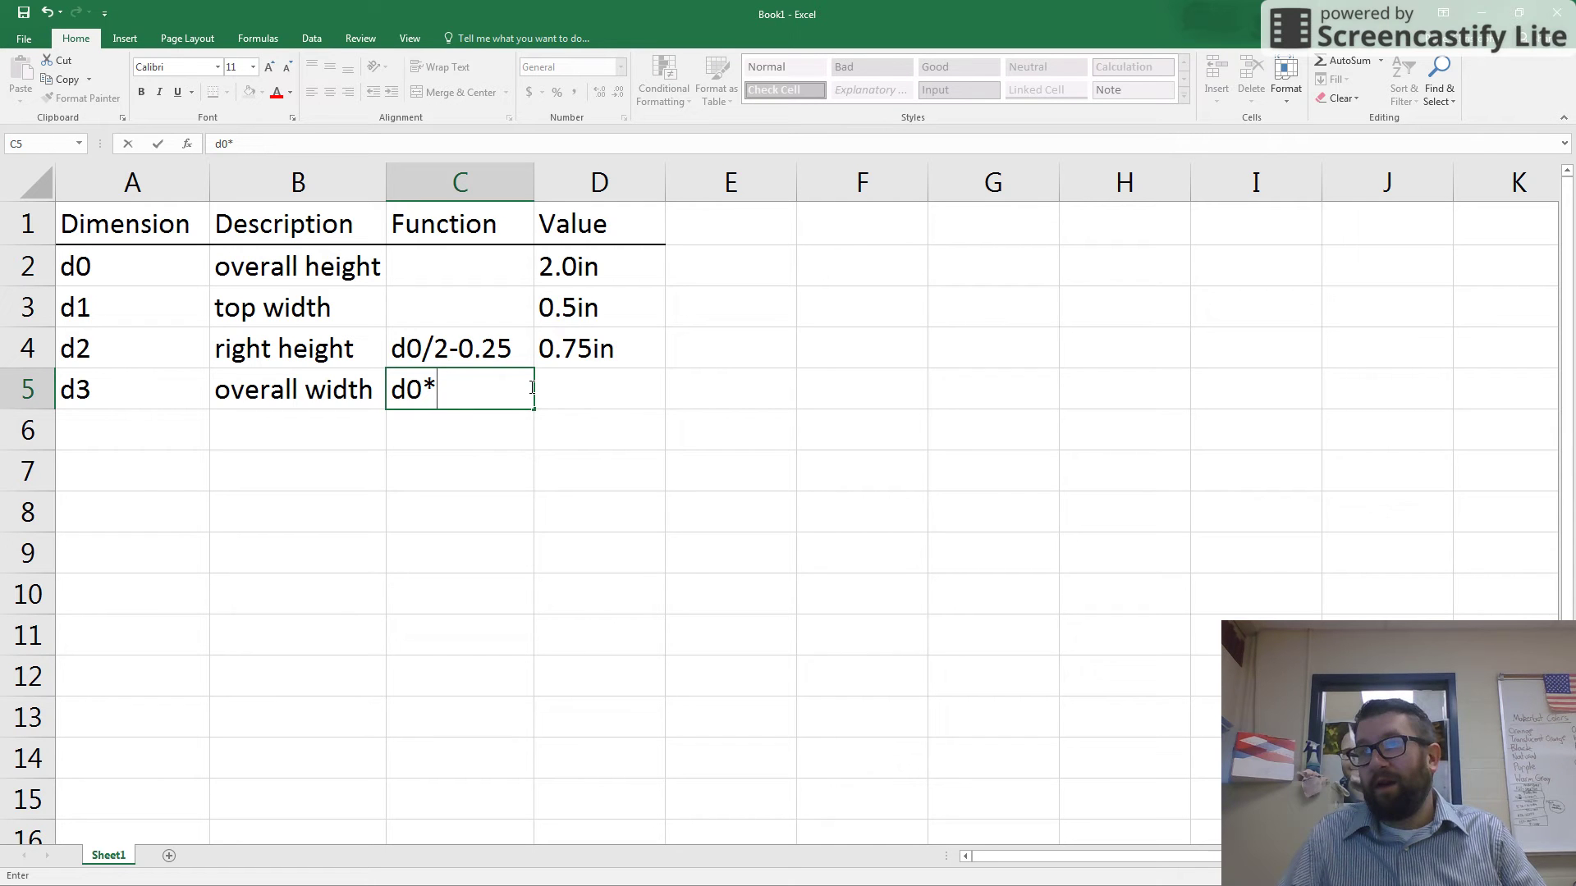
{"action": "type", "text": "1.5"}
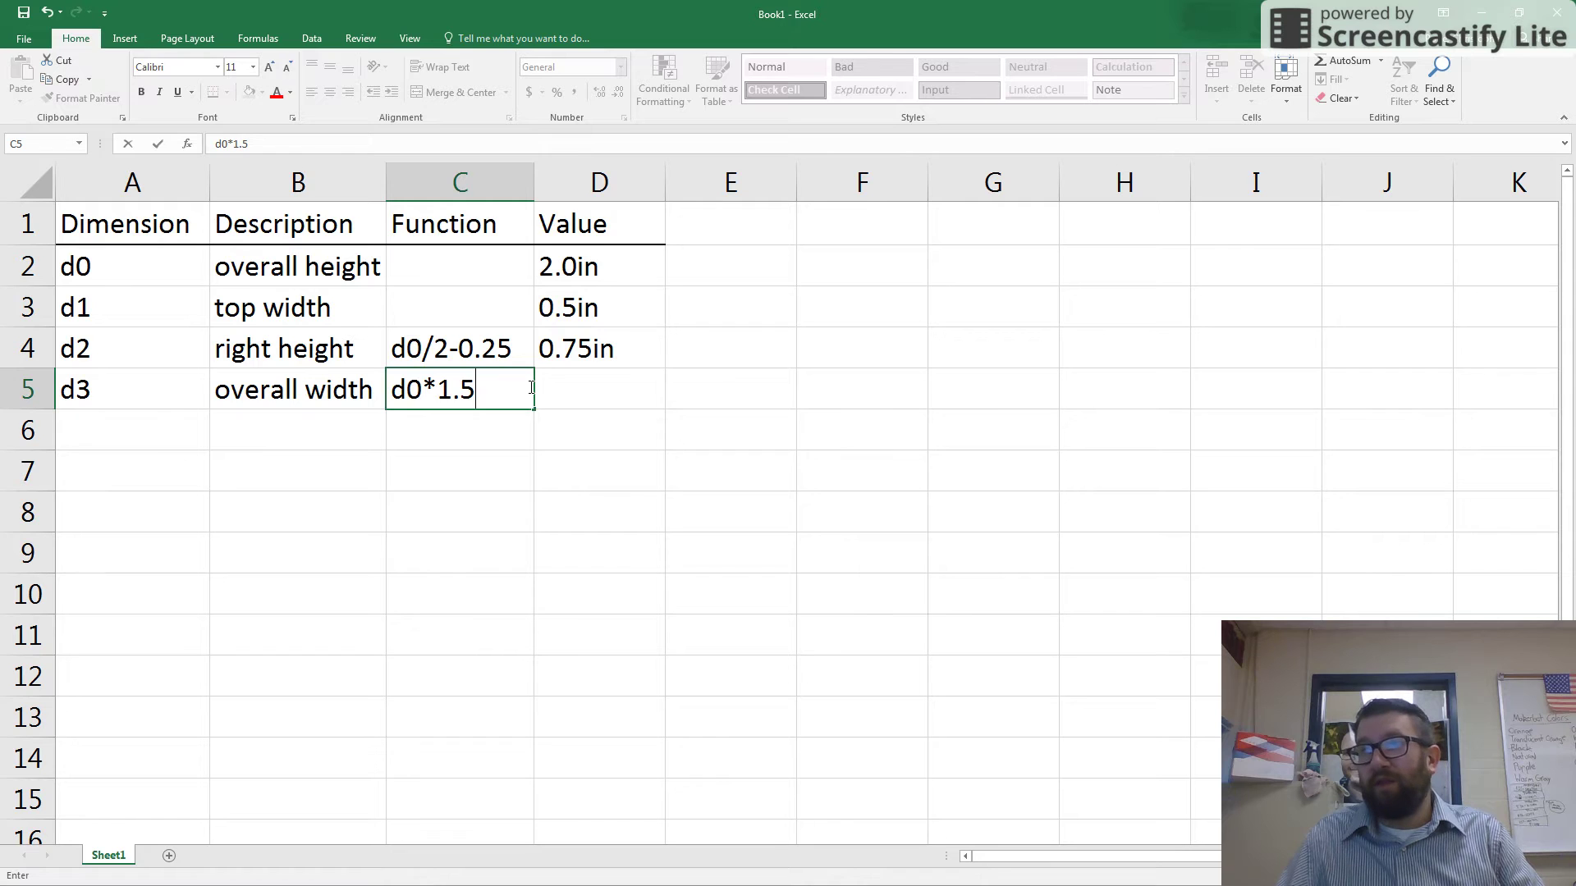
{"action": "key", "text": "Tab"}
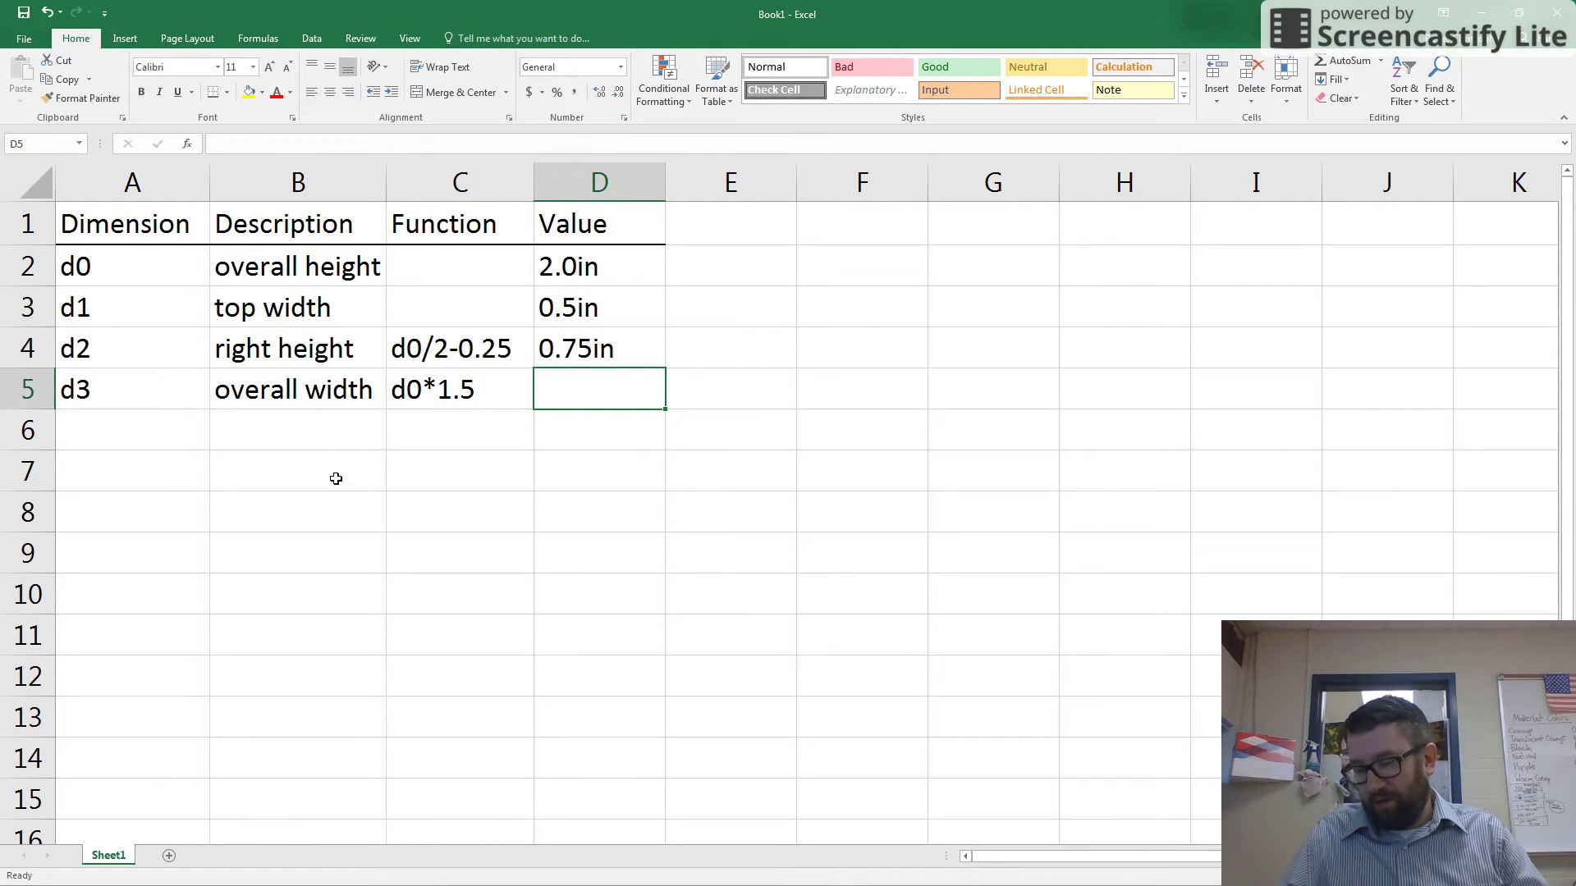
{"action": "type", "text": "3"}
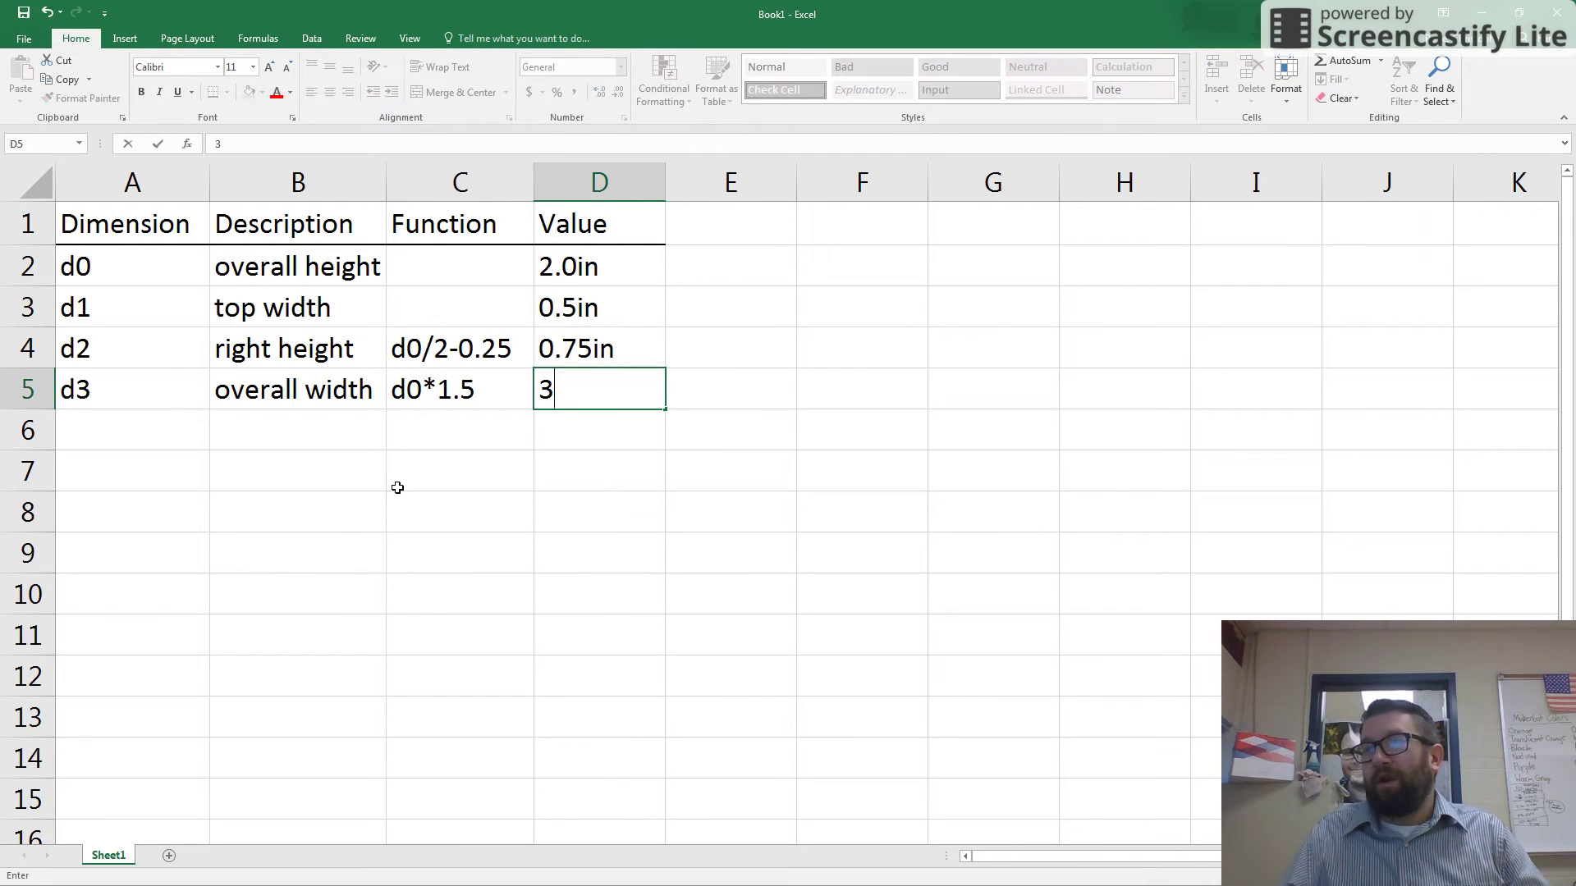
{"action": "type", "text": ".0in"}
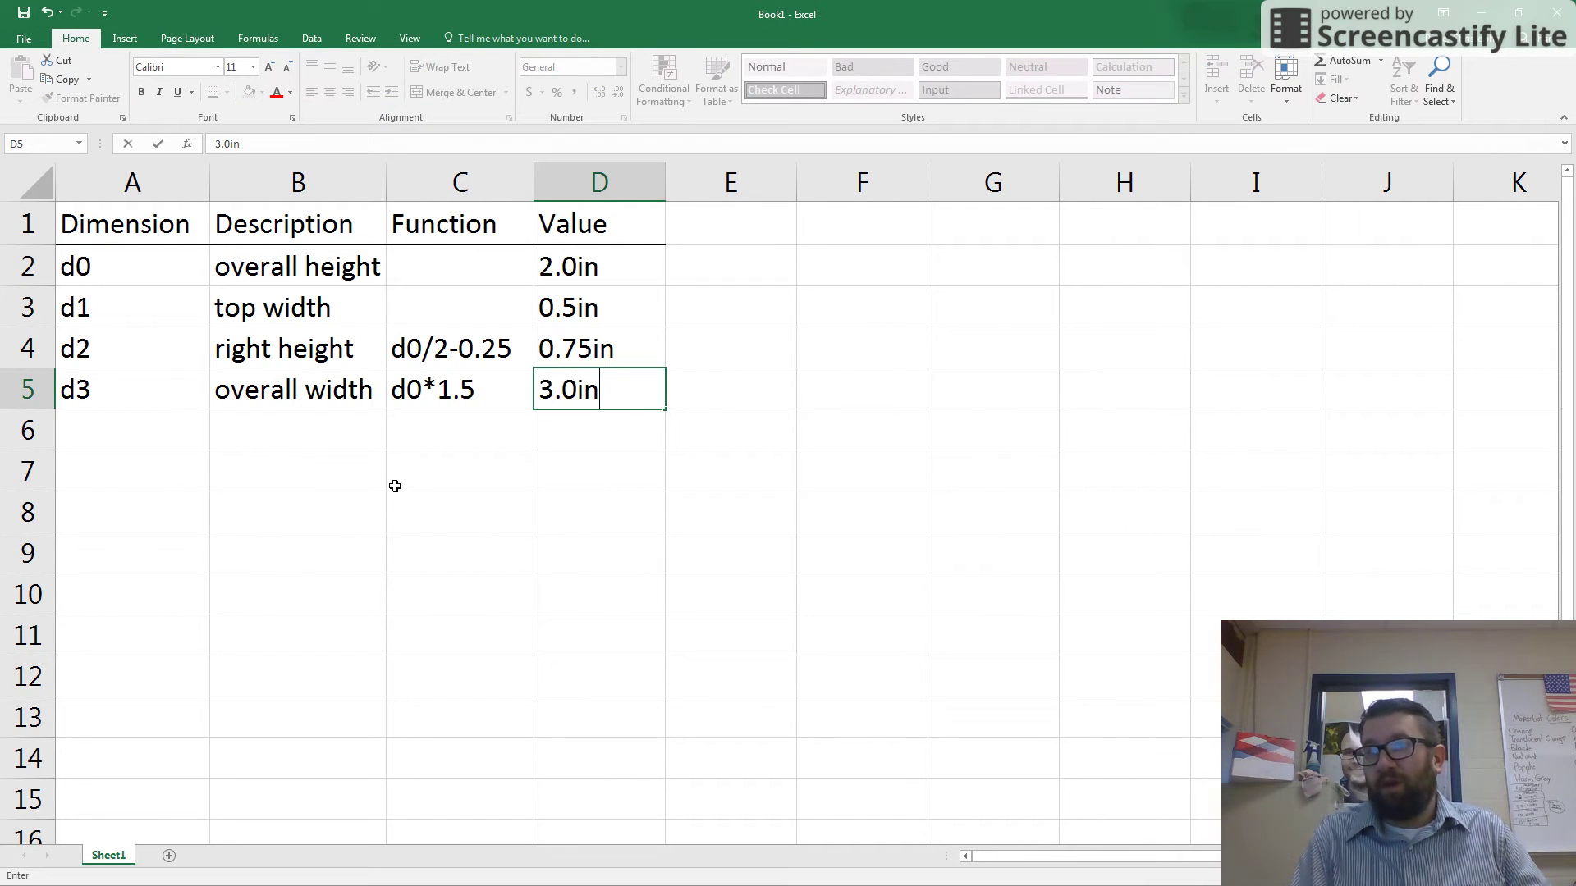
Fill row 6 with d4, depth, function d0+0.25 and value 2.25in
{"action": "left_click", "coordinate": [104, 437]}
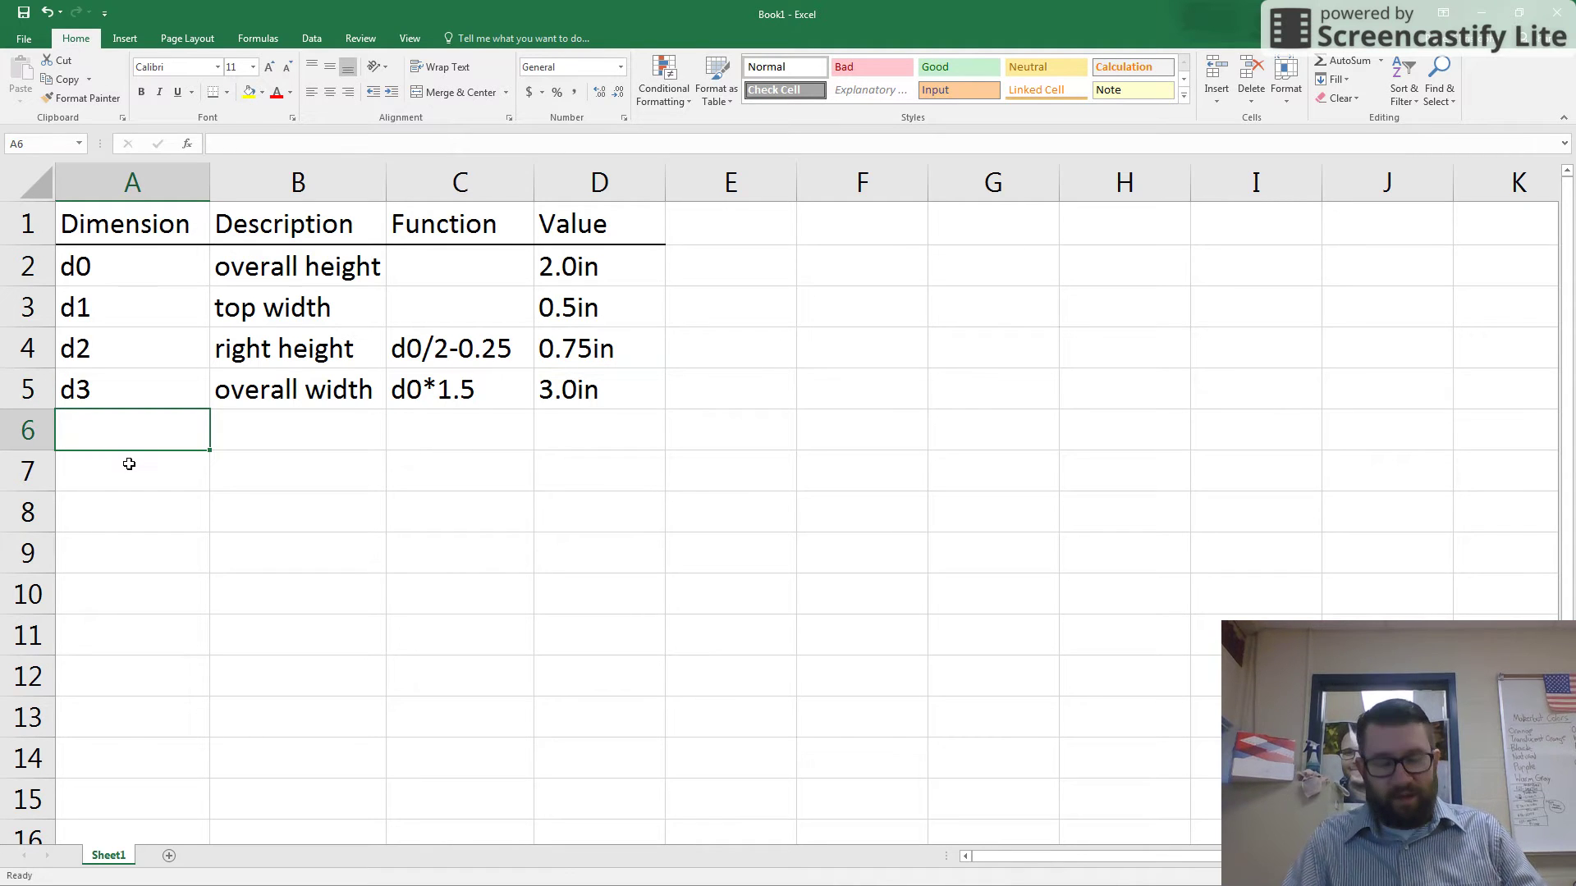
{"action": "type", "text": "d4"}
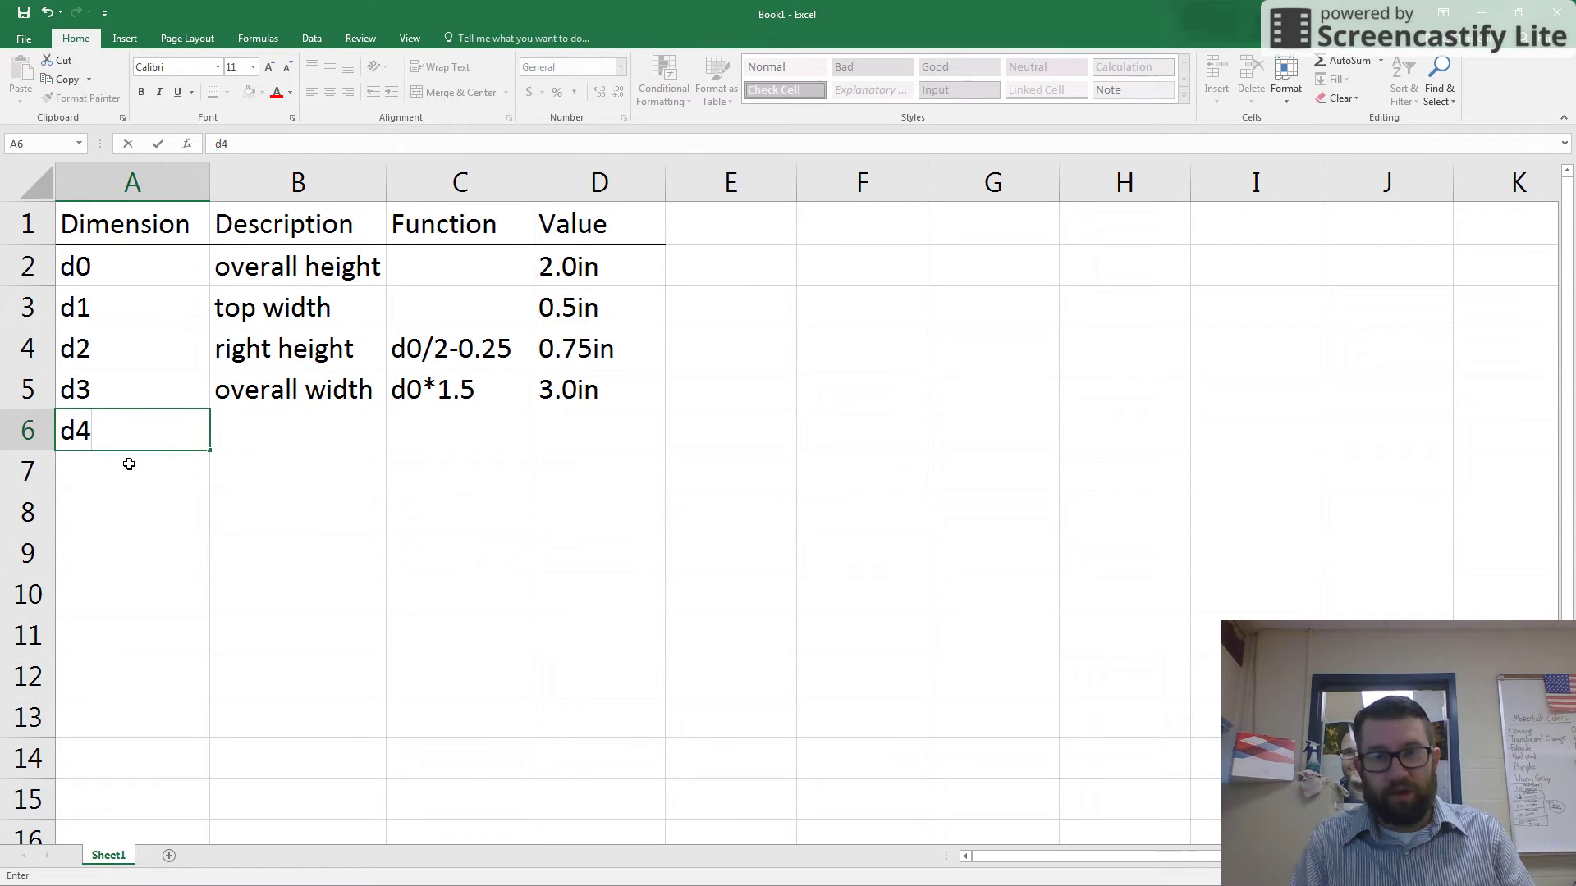
{"action": "key", "text": "Tab"}
{"action": "type", "text": "depth"}
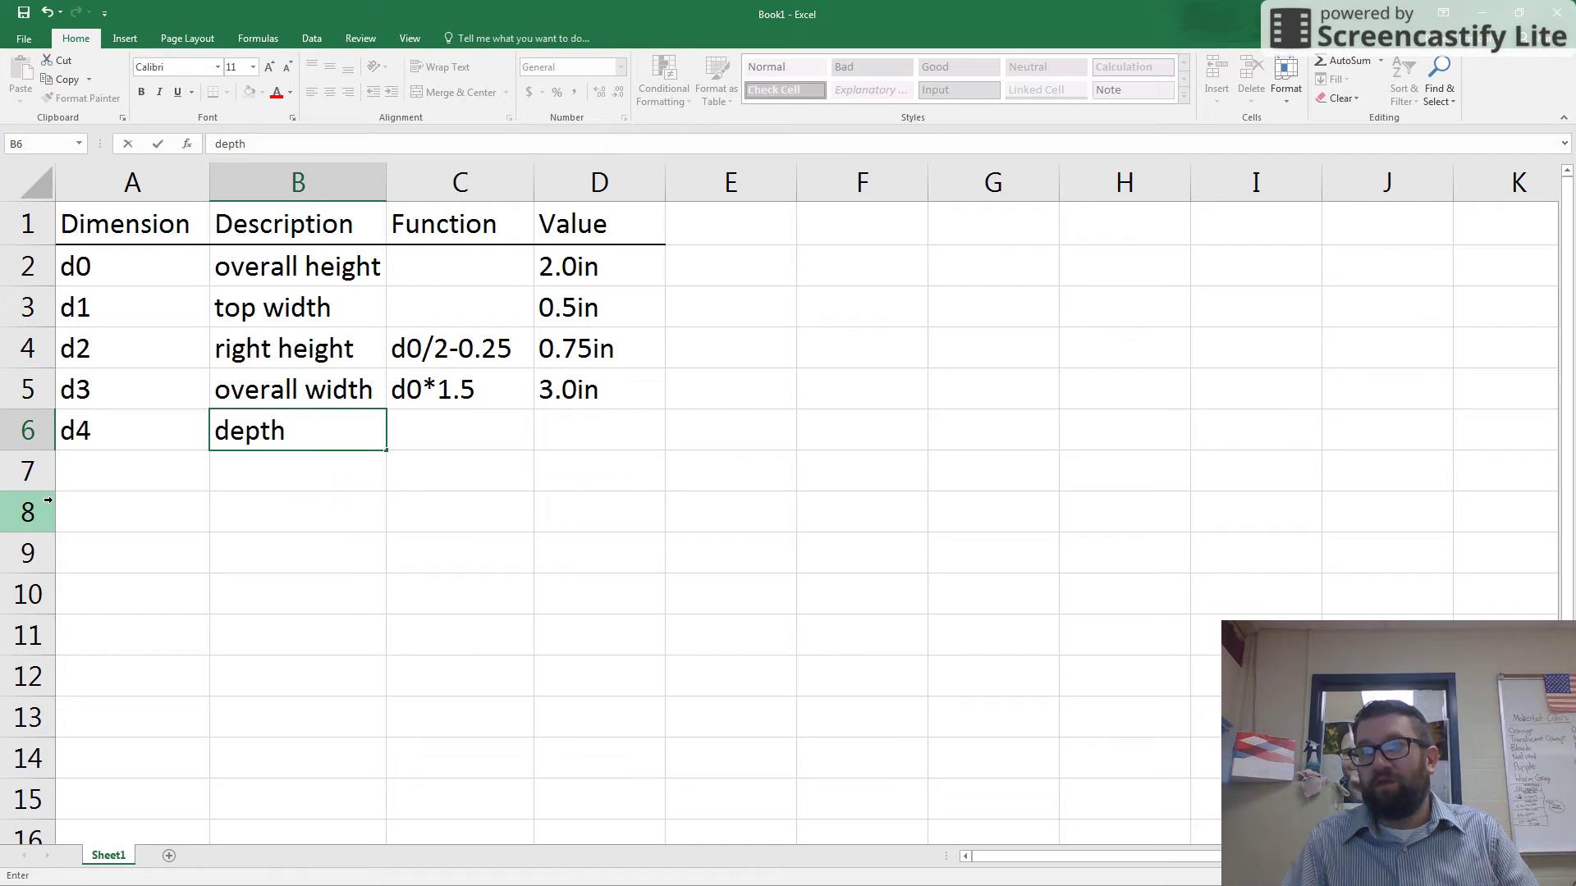
{"action": "key", "text": "Tab"}
{"action": "type", "text": "d"}
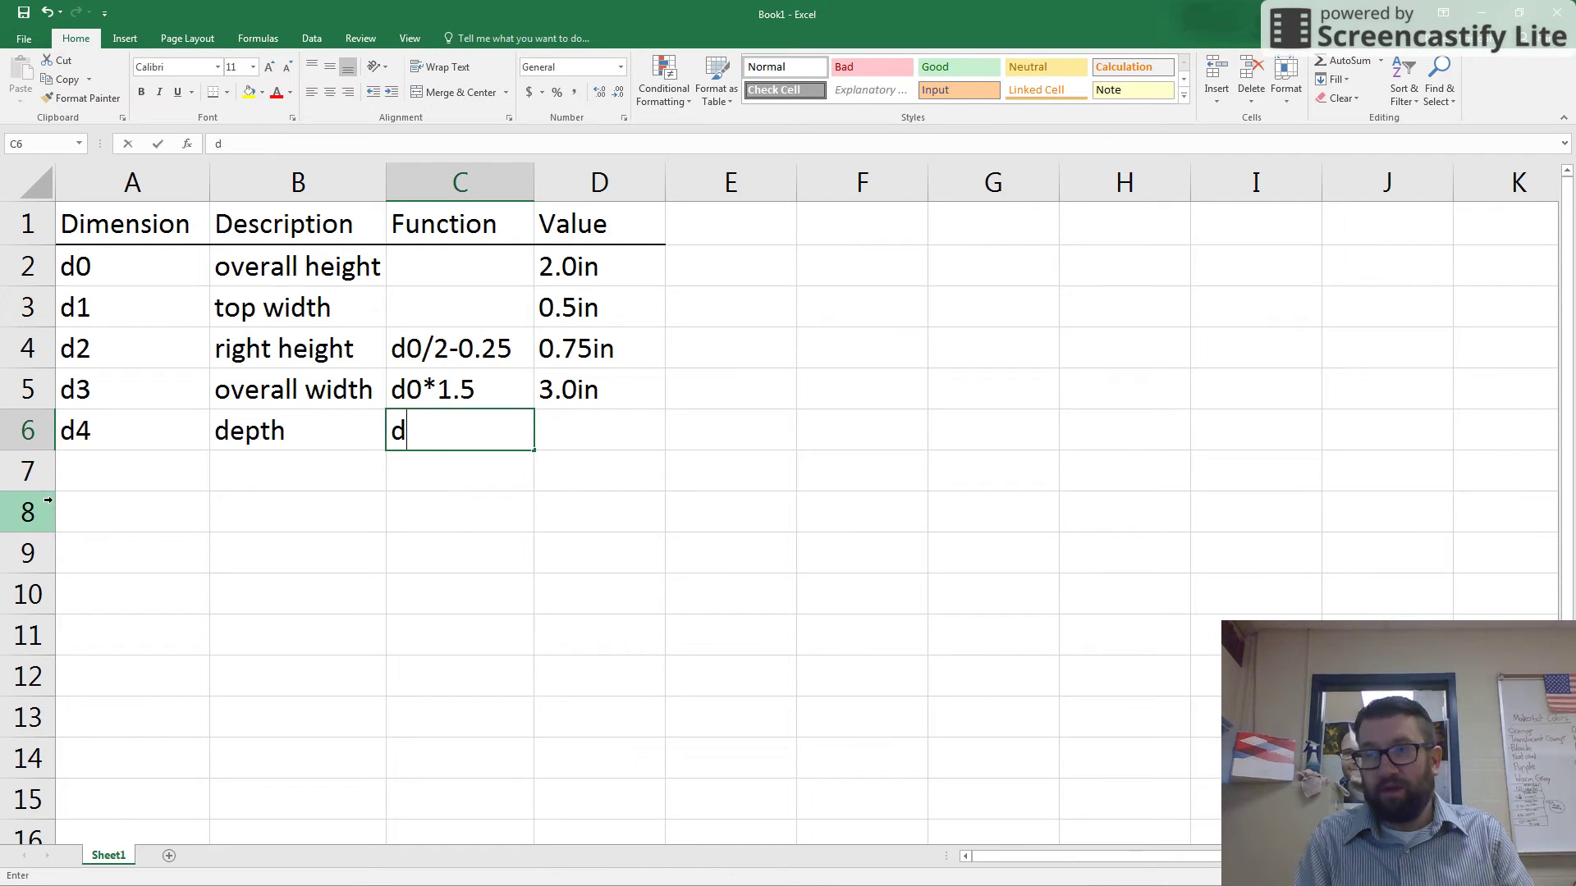
{"action": "type", "text": "0+0.25"}
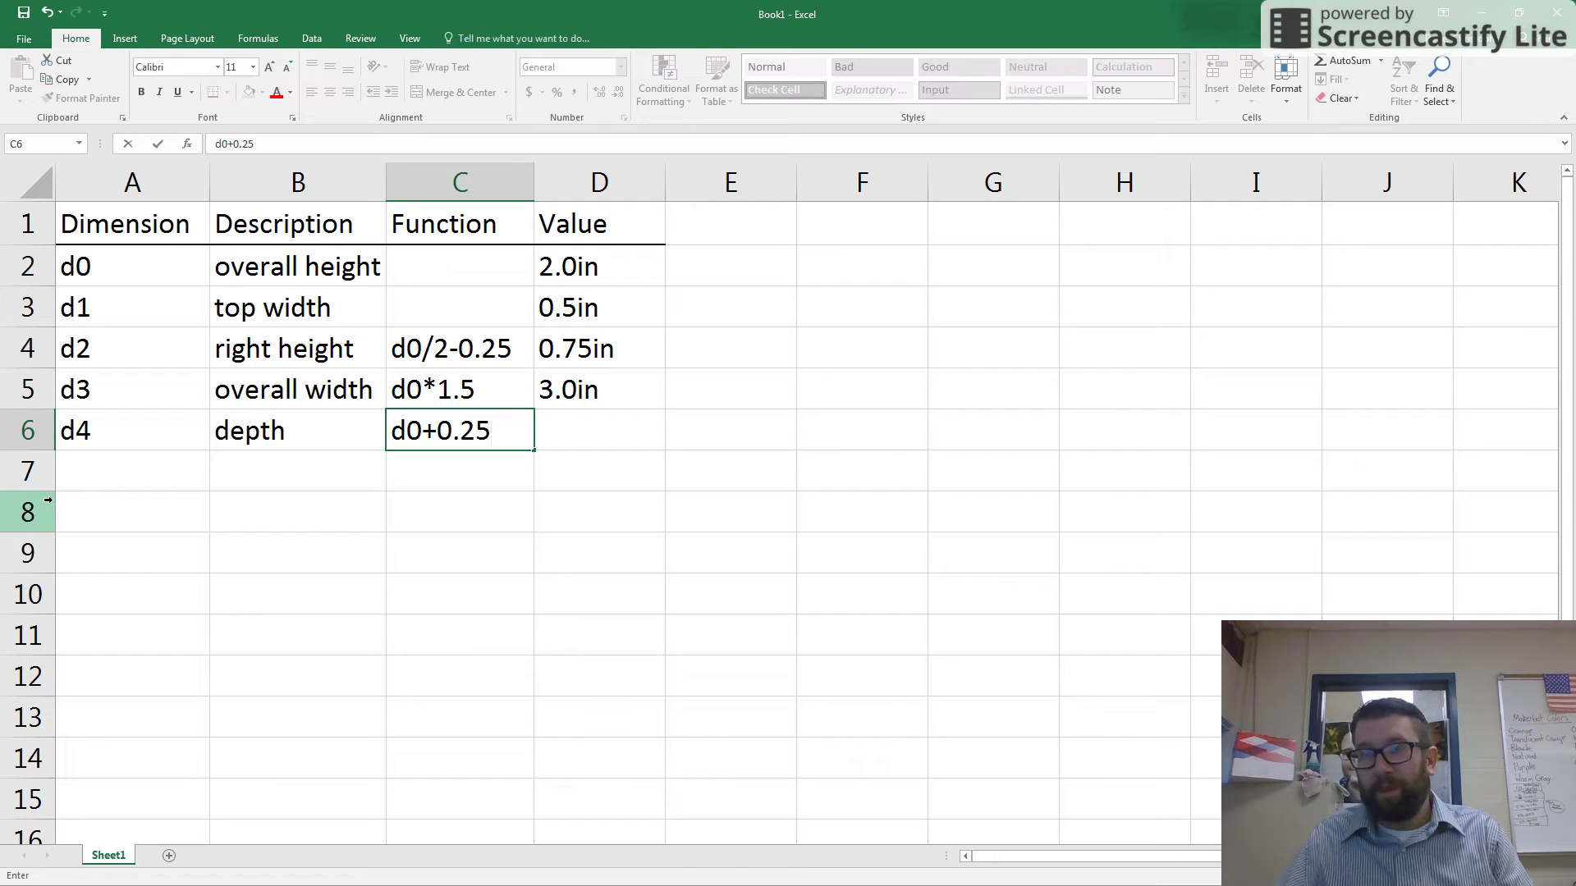
{"action": "key", "text": "Tab"}
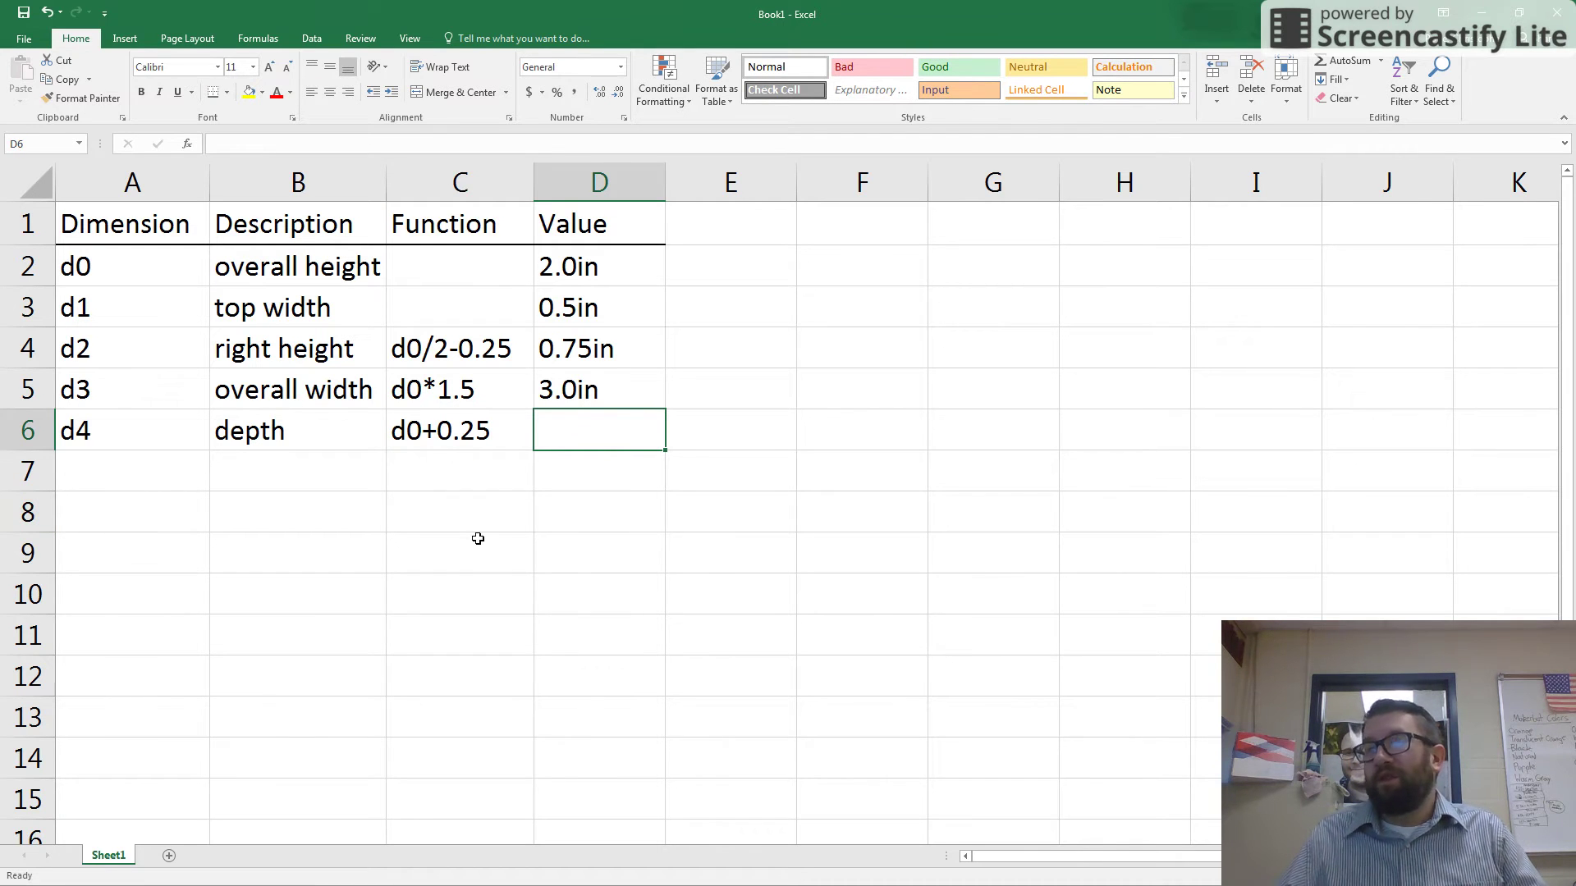
{"action": "type", "text": "2.2"}
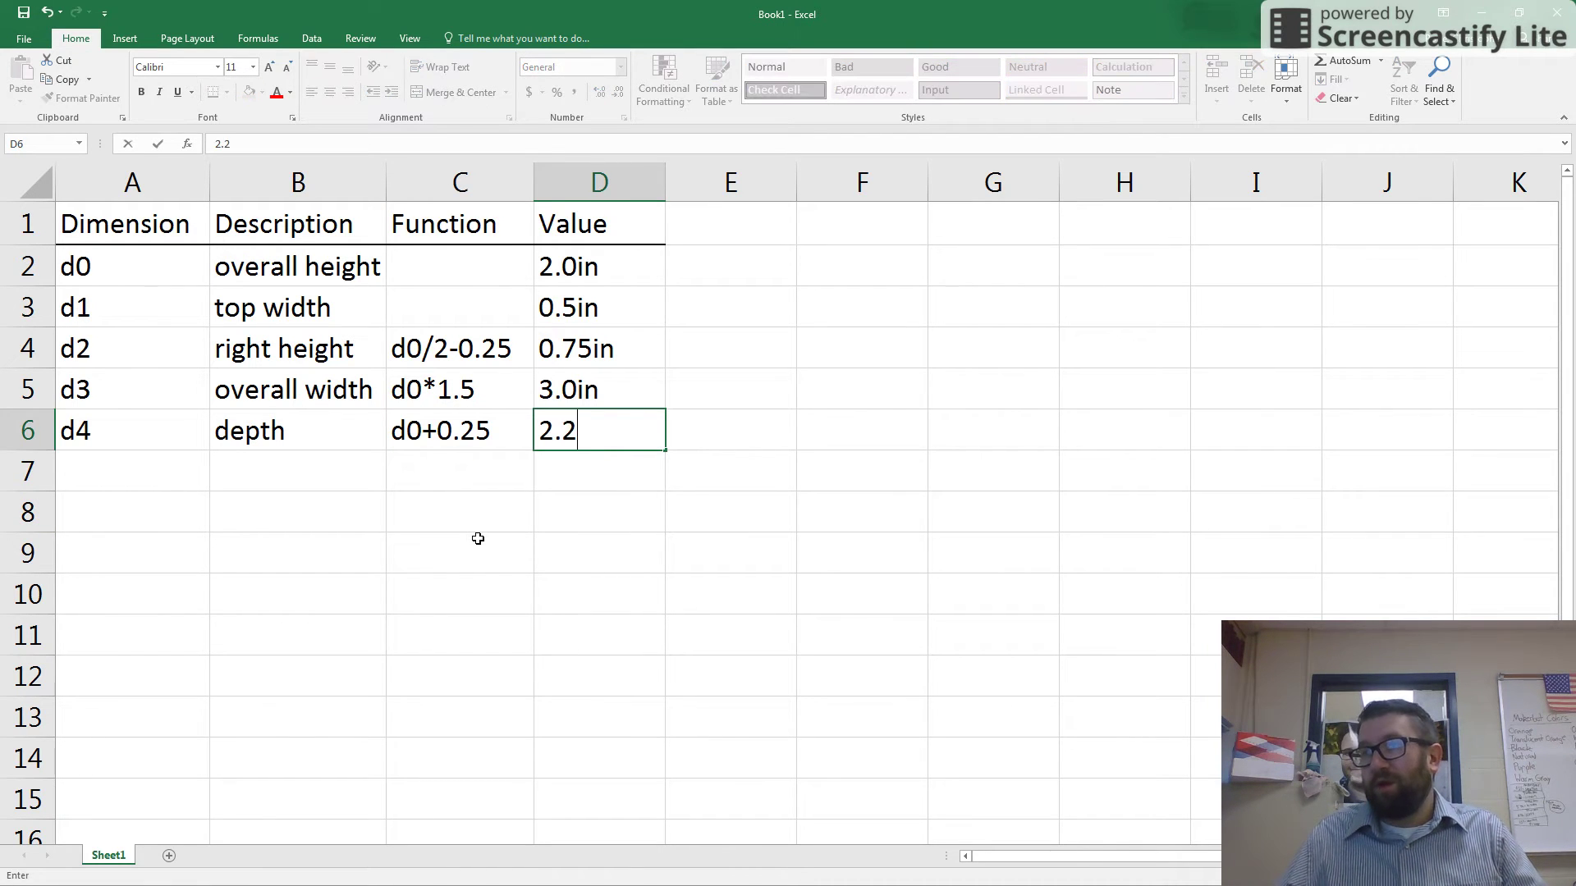
{"action": "type", "text": "5in"}
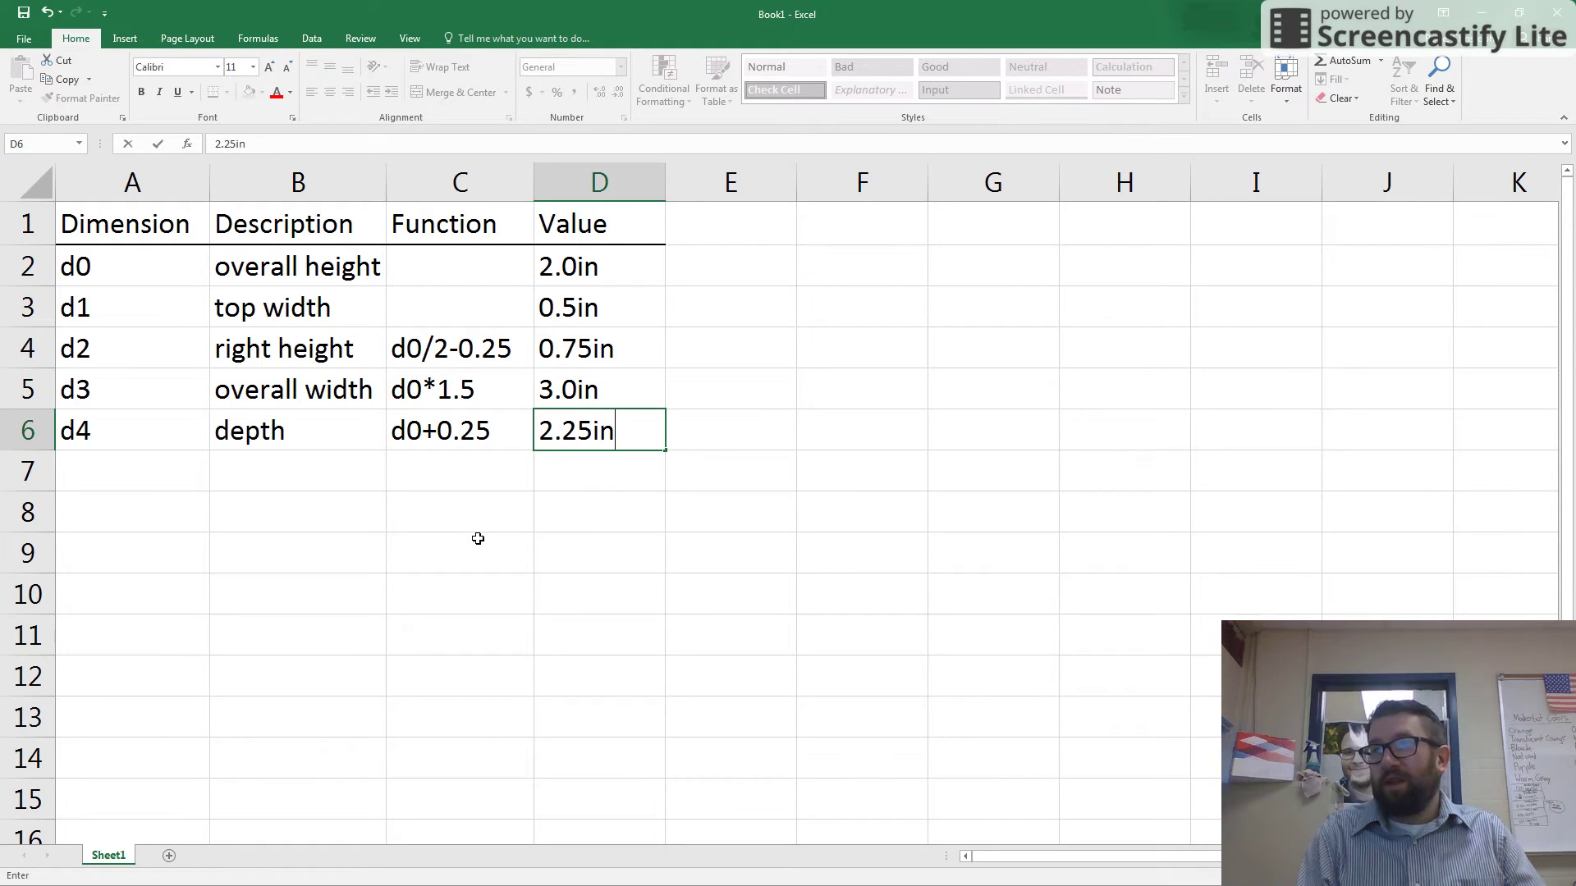
{"action": "key", "text": "Return"}
{"action": "key", "text": "Left"}
{"action": "key", "text": "Left"}
{"action": "key", "text": "Left"}
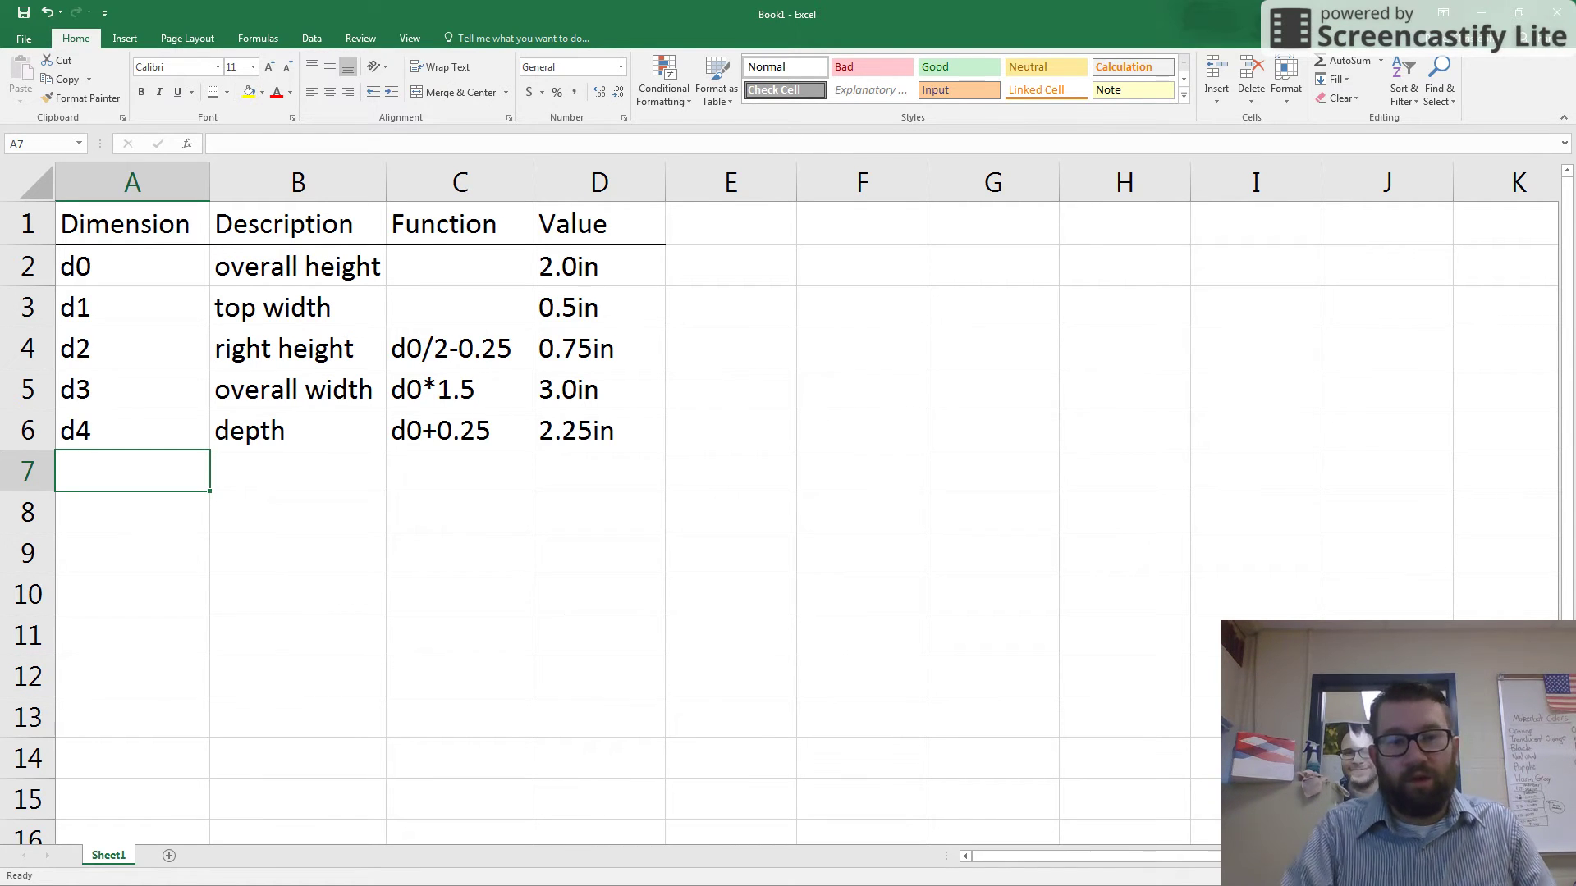
Fill row 7 with d5, 'depth taper' and value 0deg, leaving Function blank
{"action": "type", "text": "d5"}
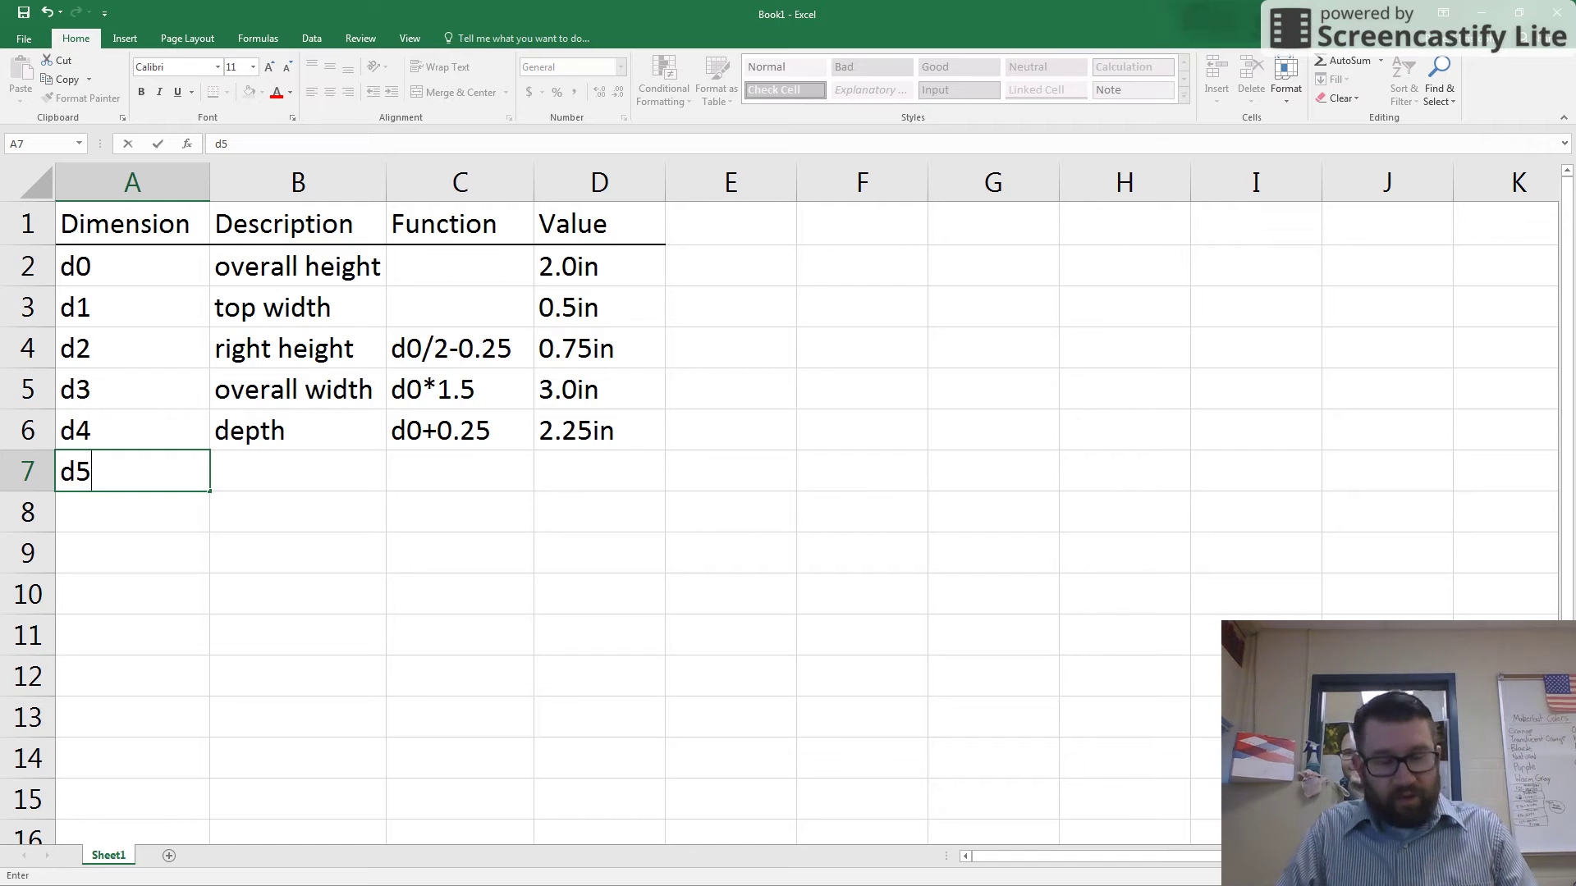
{"action": "key", "text": "Tab"}
{"action": "type", "text": "d"}
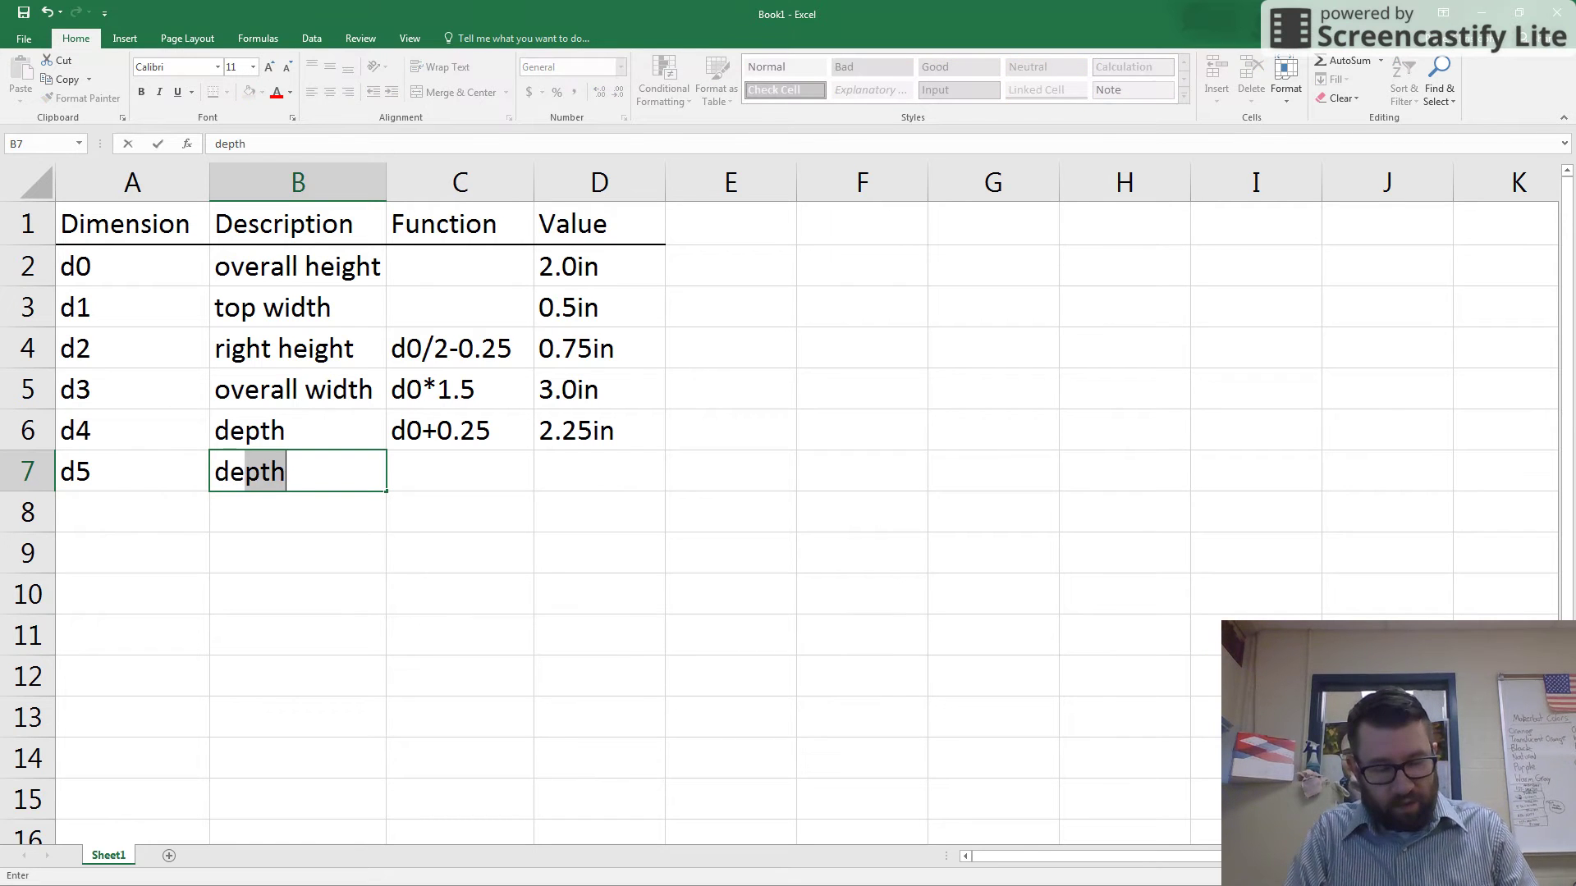
{"action": "type", "text": "epth "}
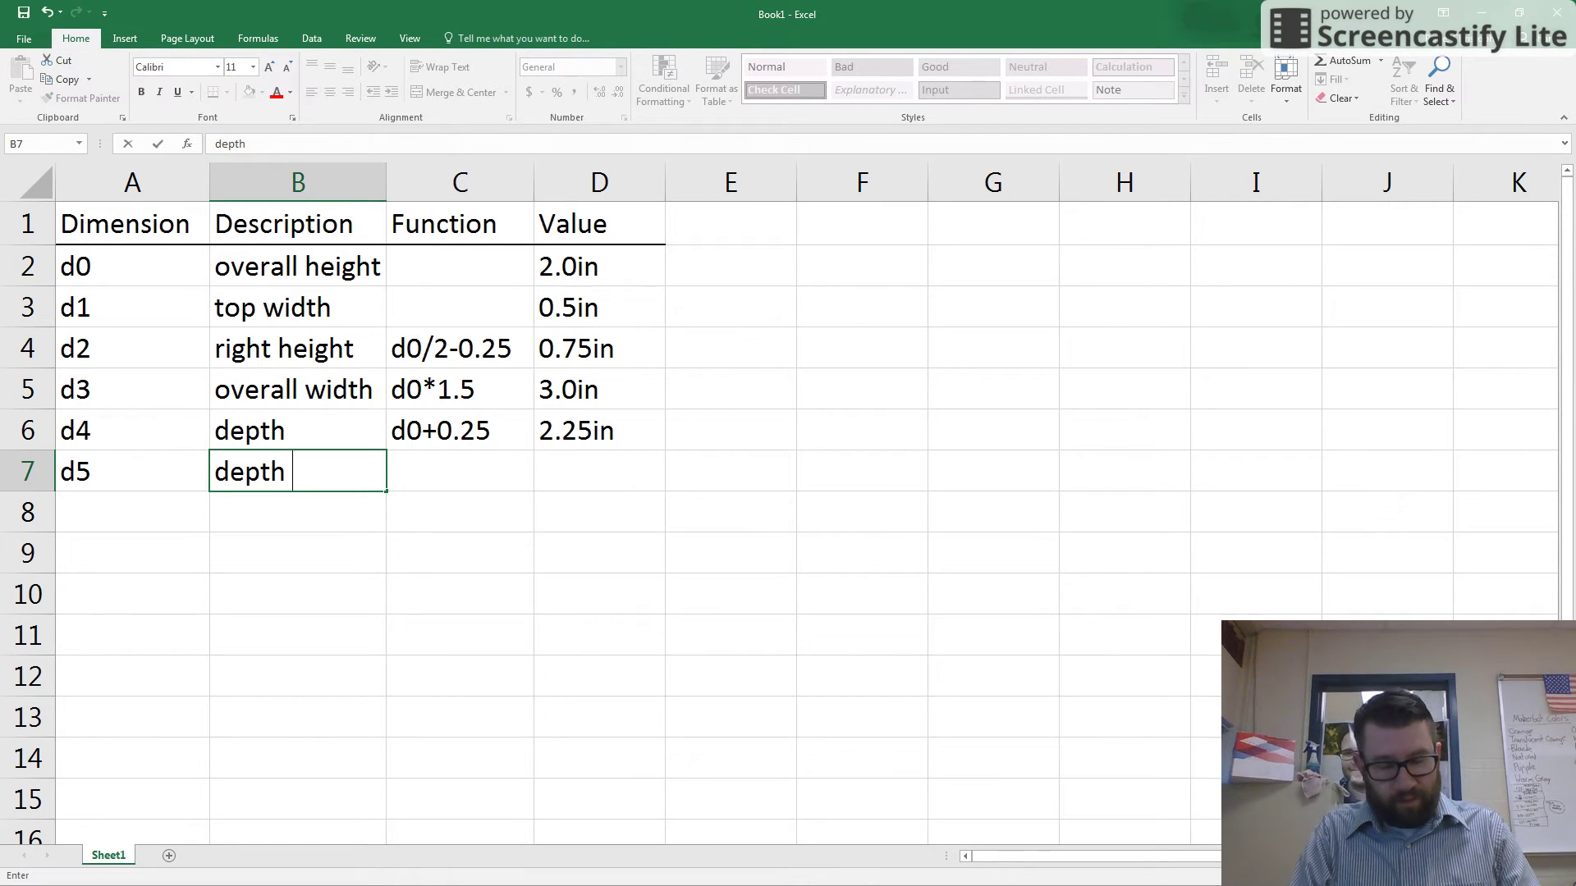
{"action": "type", "text": "taper"}
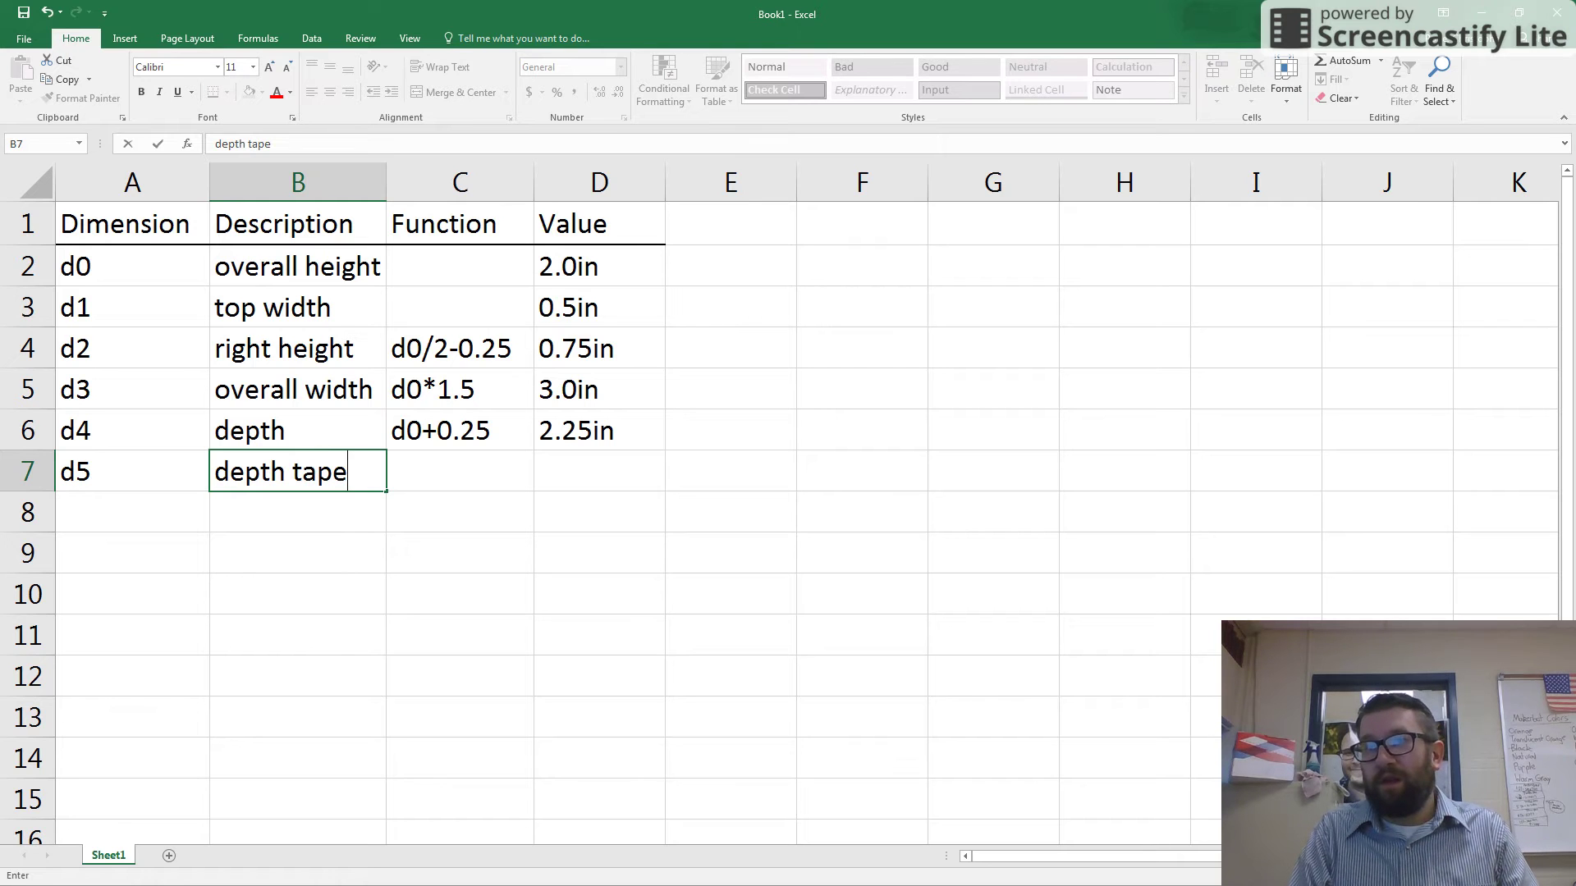
{"action": "left_click", "coordinate": [460, 471]}
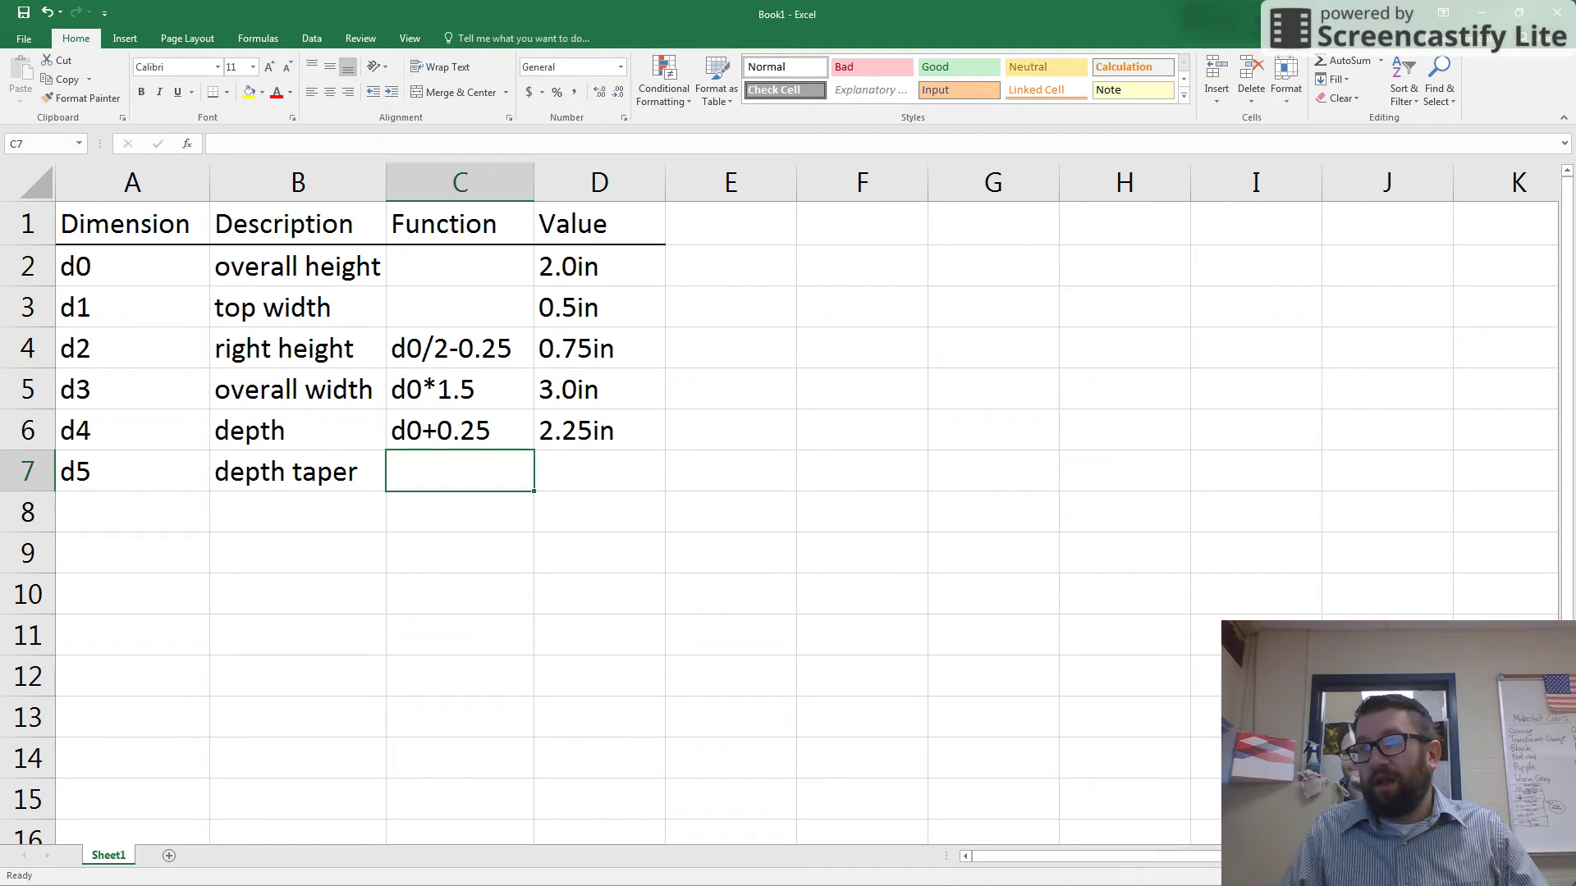
{"action": "left_click", "coordinate": [594, 472]}
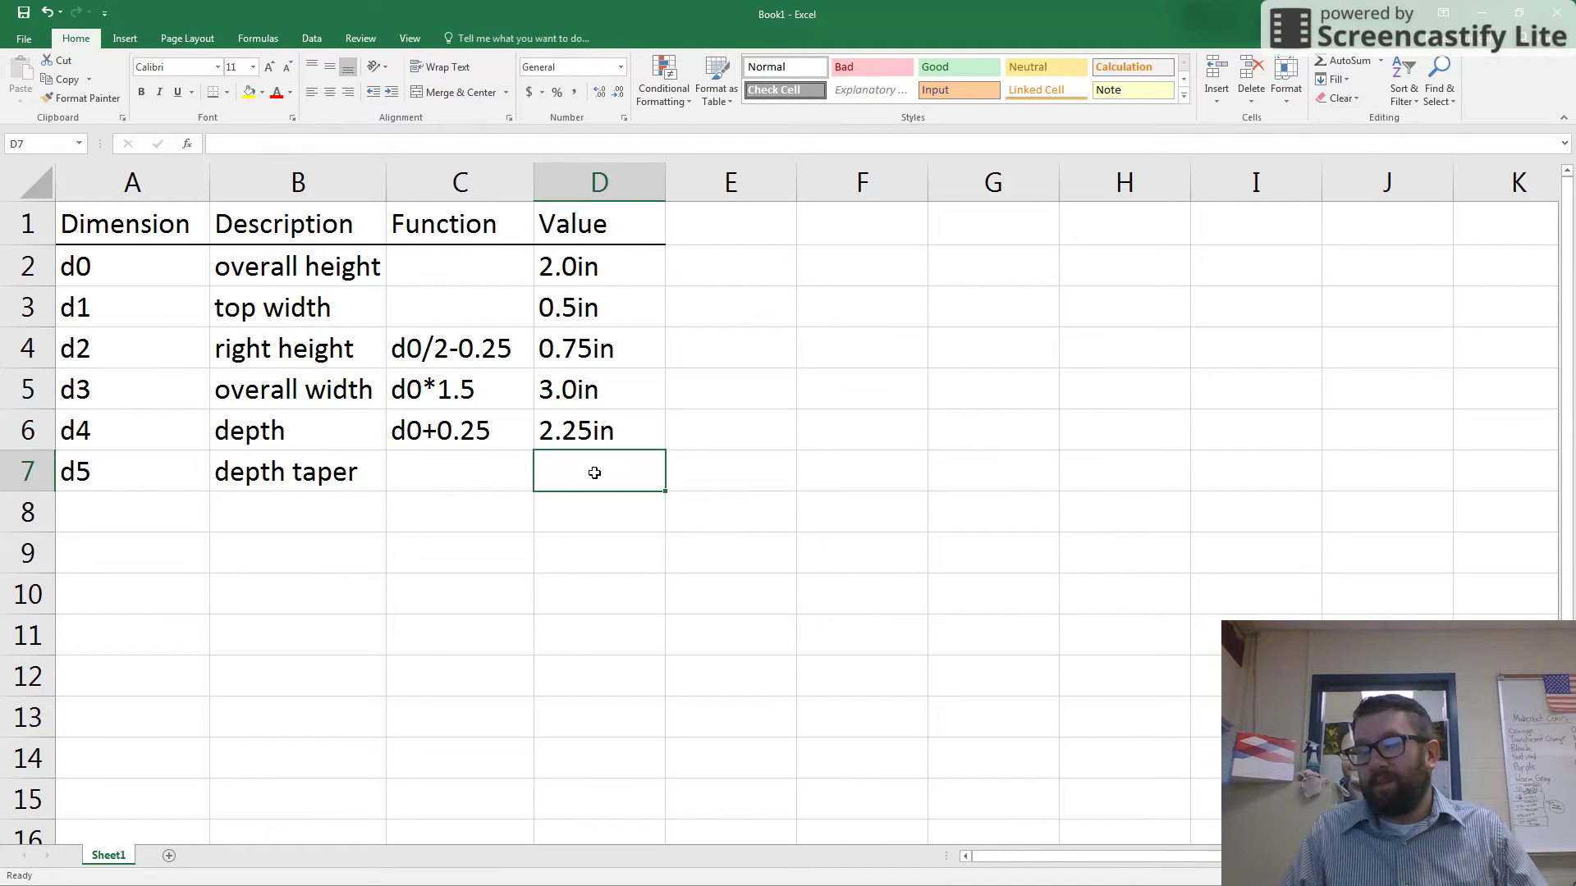
{"action": "type", "text": "0deg"}
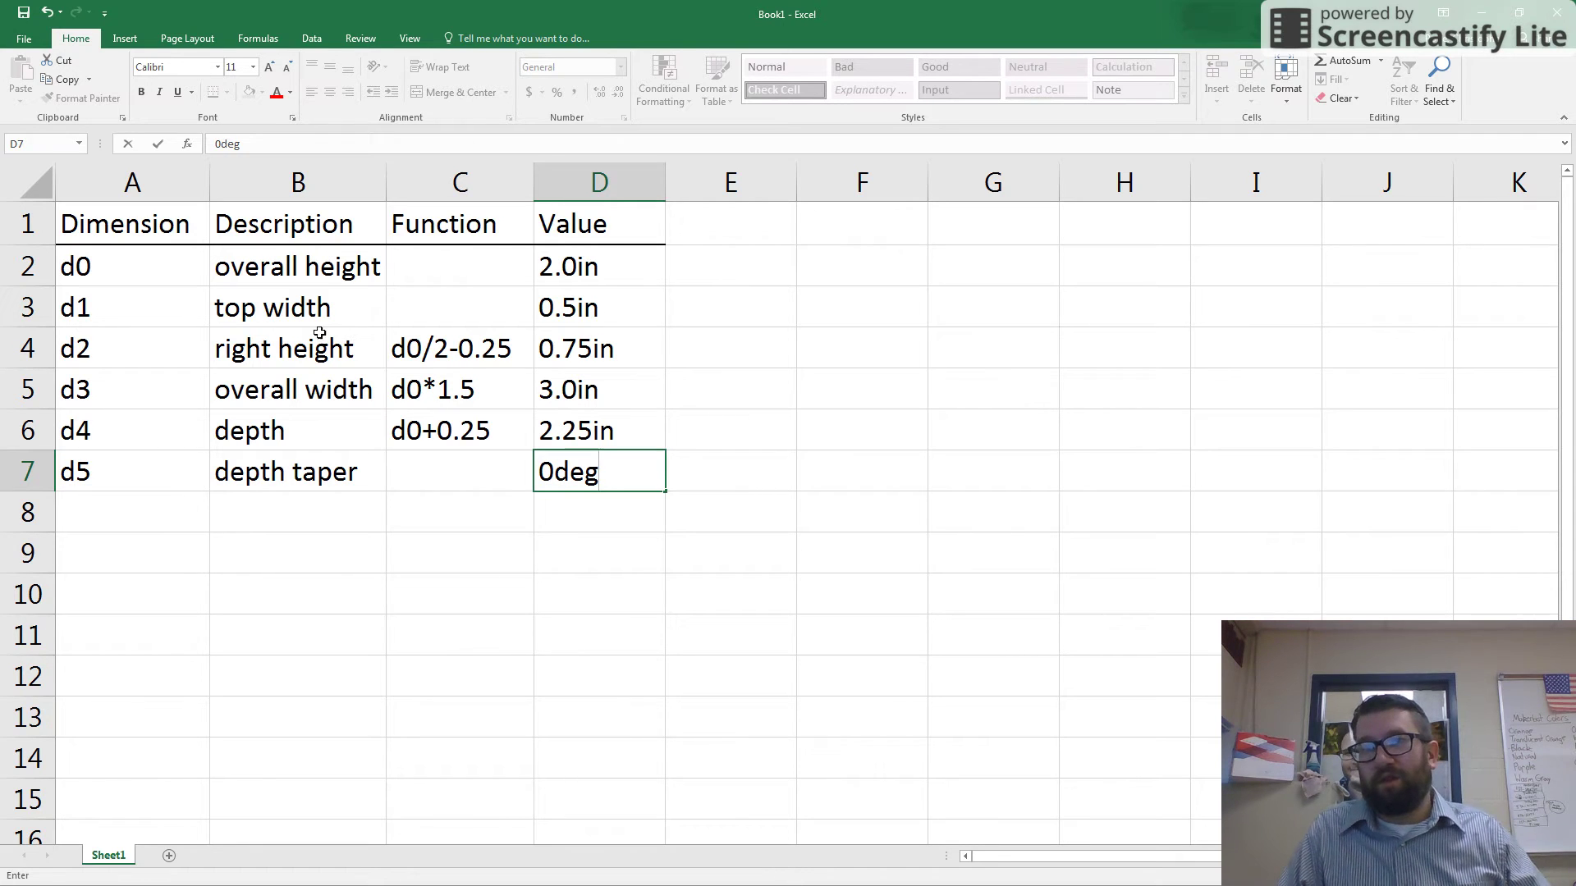
{"action": "left_click", "coordinate": [148, 517]}
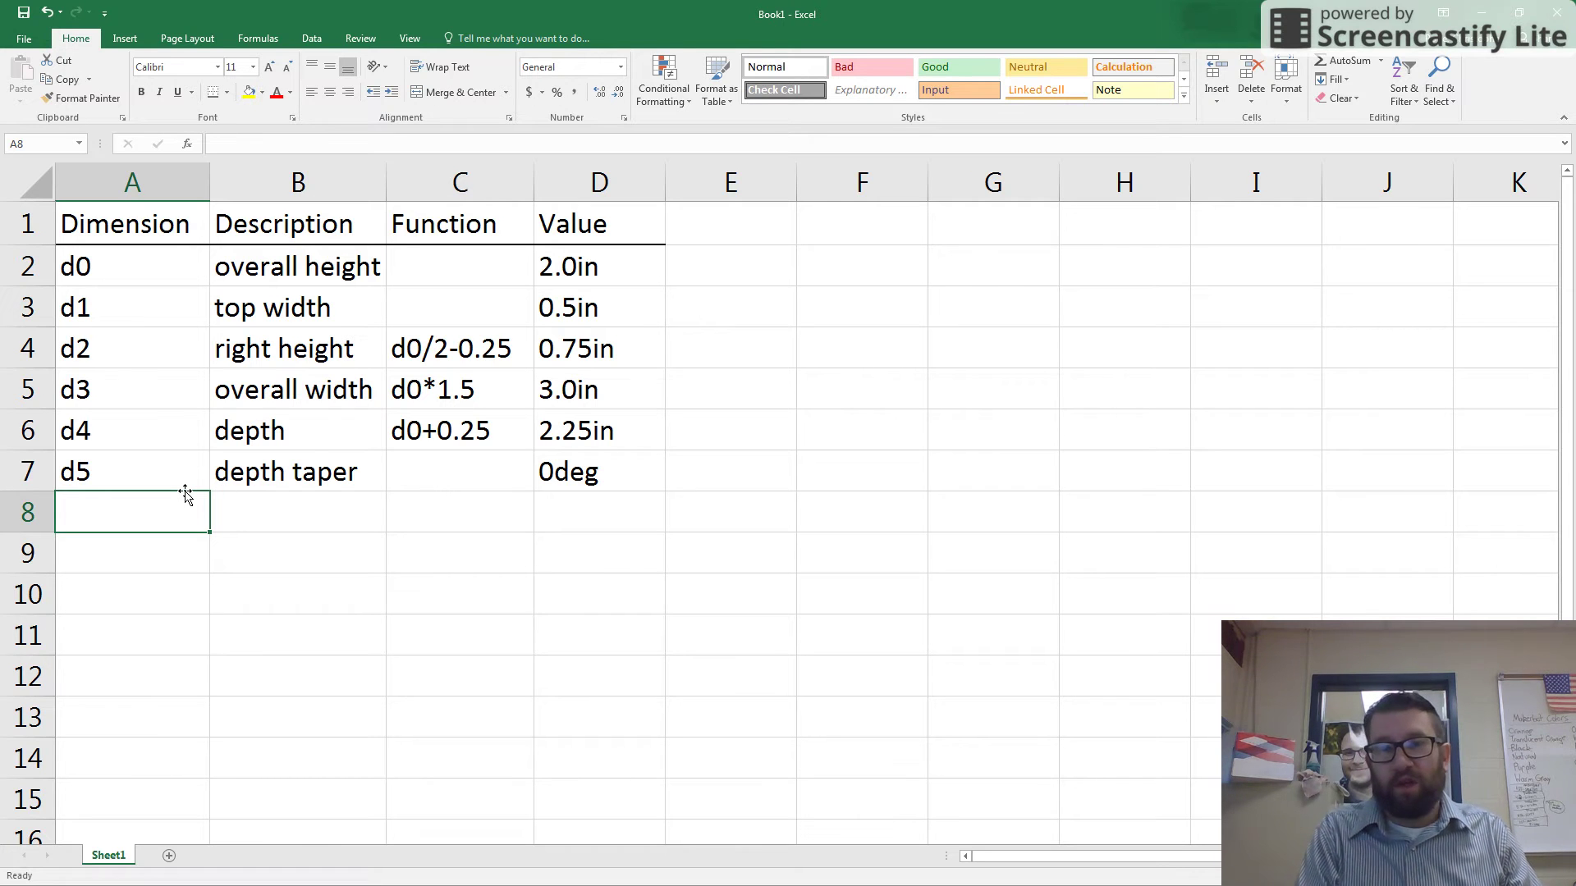
Fill row 8 with d6, upper hole diameter, d1+0.125 and 0.625in, widening columns B–C
{"action": "type", "text": "d6"}
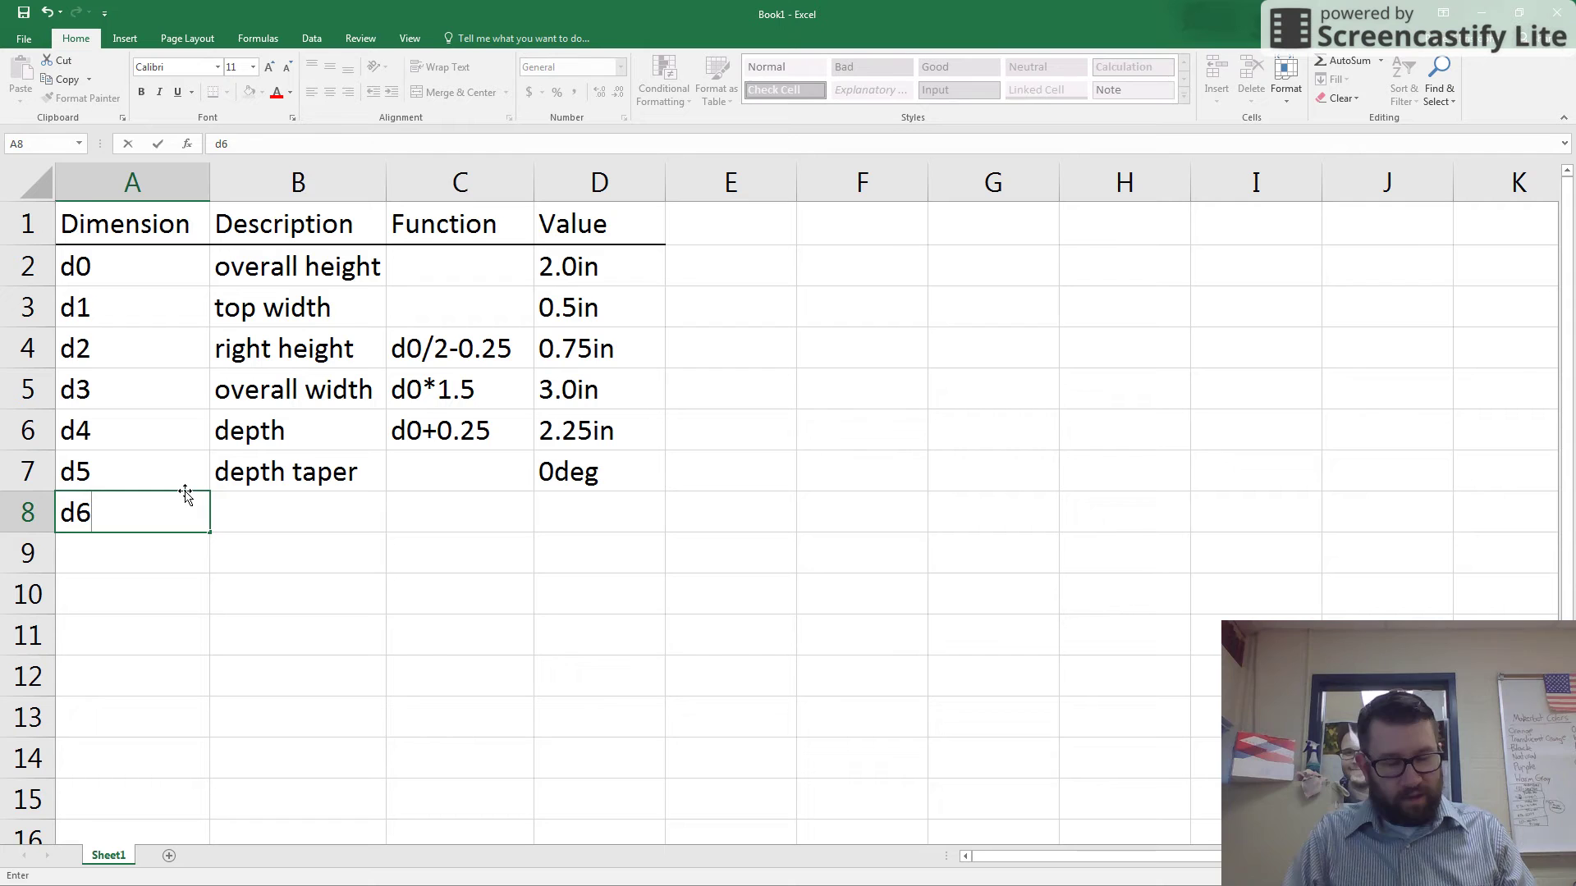
{"action": "key", "text": "Tab"}
{"action": "type", "text": "upp"}
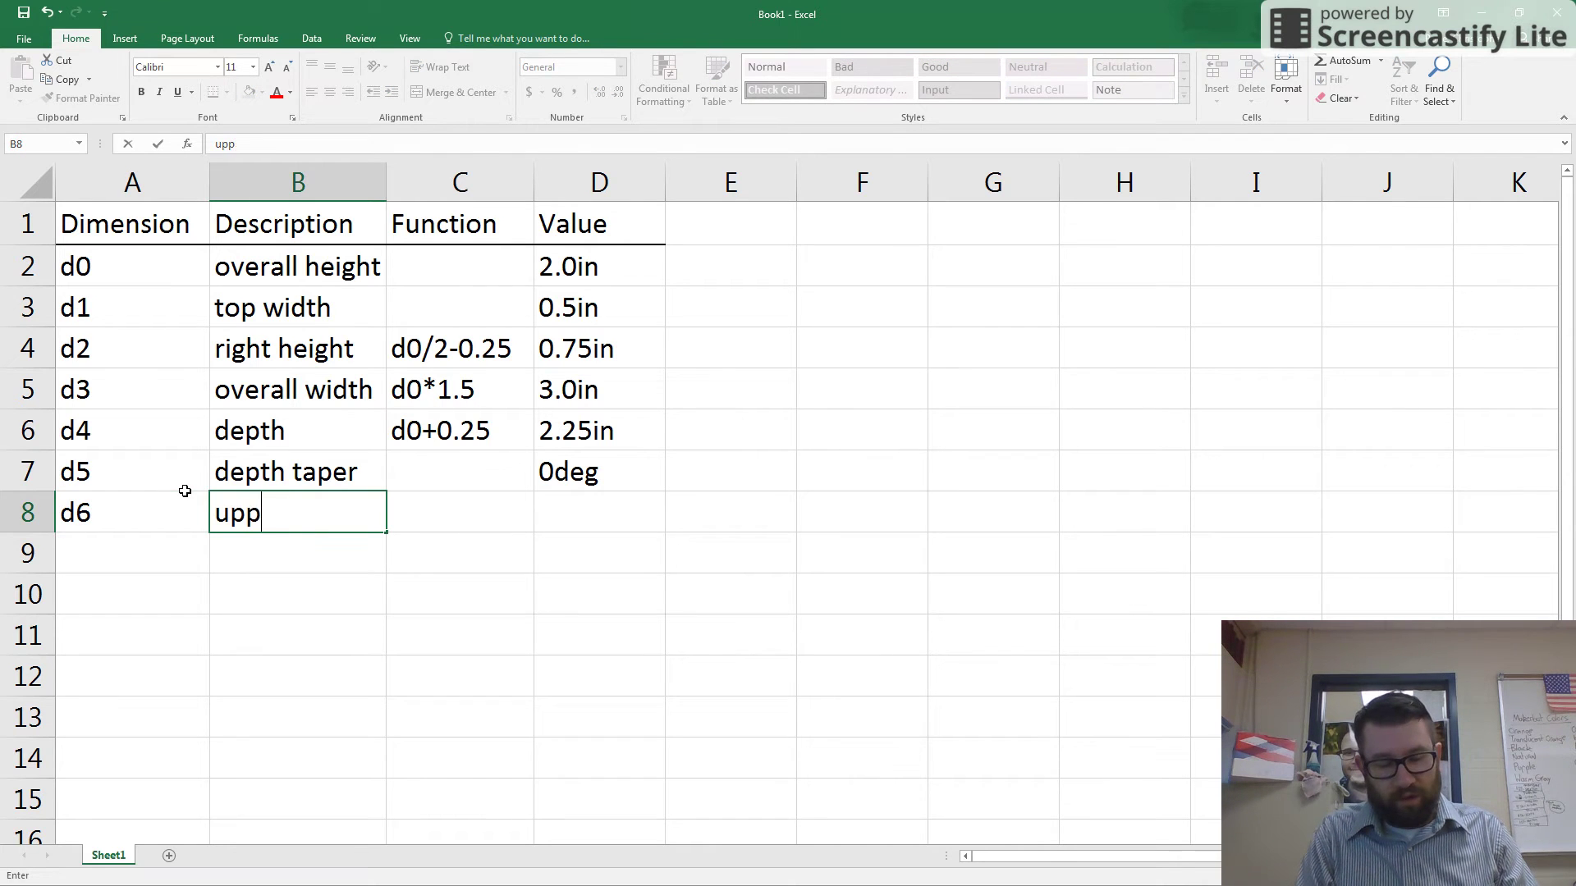
{"action": "type", "text": "er hole diamtetre"}
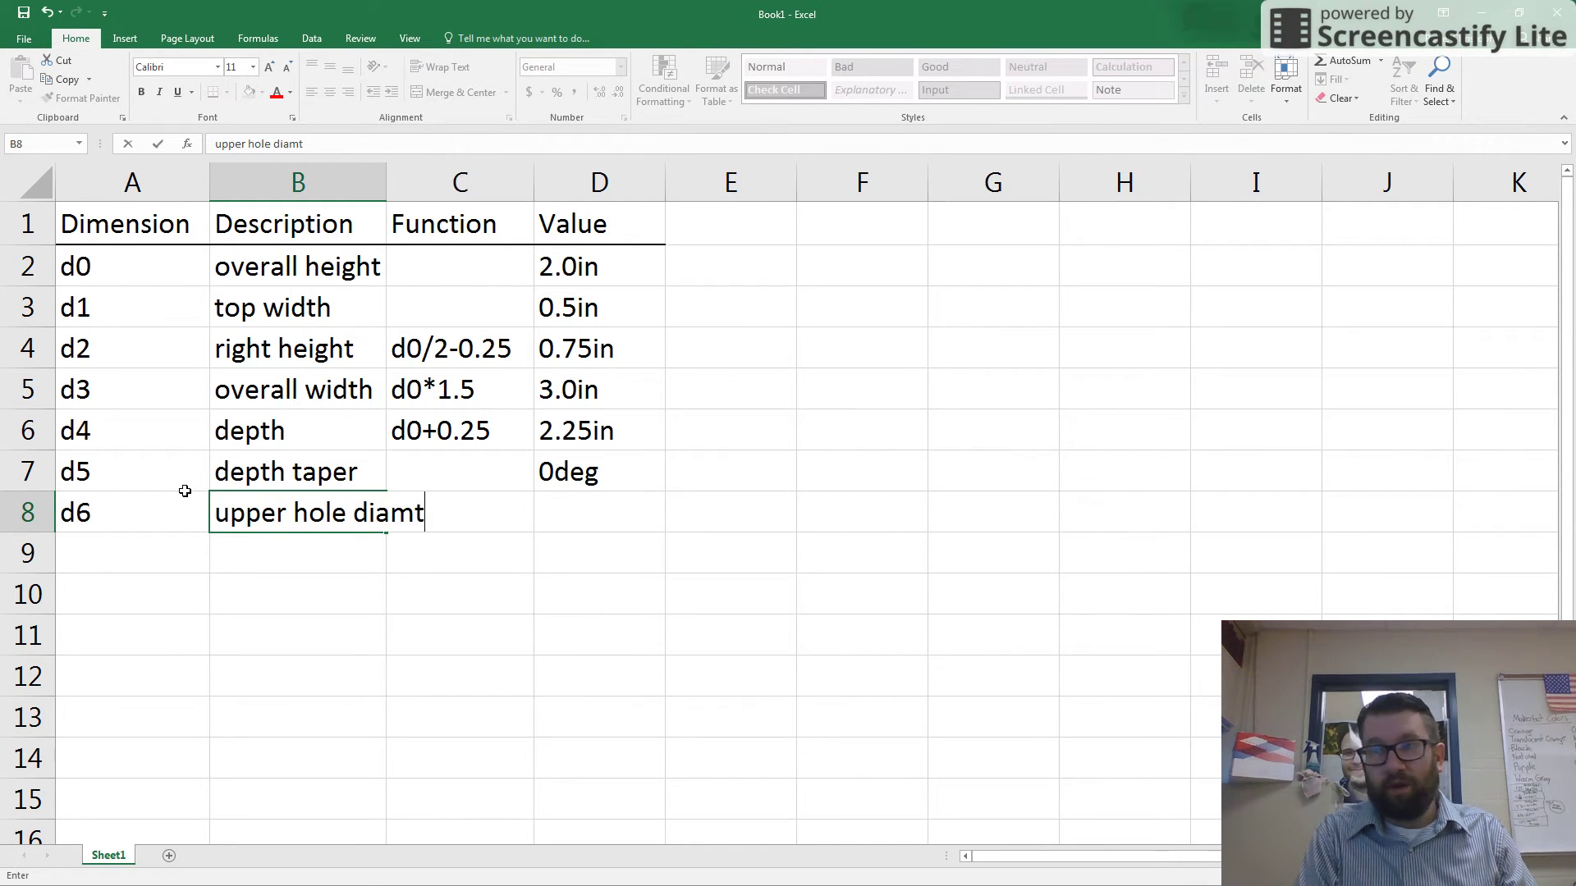
{"action": "key", "text": "BackSpace"}
{"action": "key", "text": "BackSpace"}
{"action": "key", "text": "BackSpace"}
{"action": "key", "text": "BackSpace"}
{"action": "key", "text": "BackSpace"}
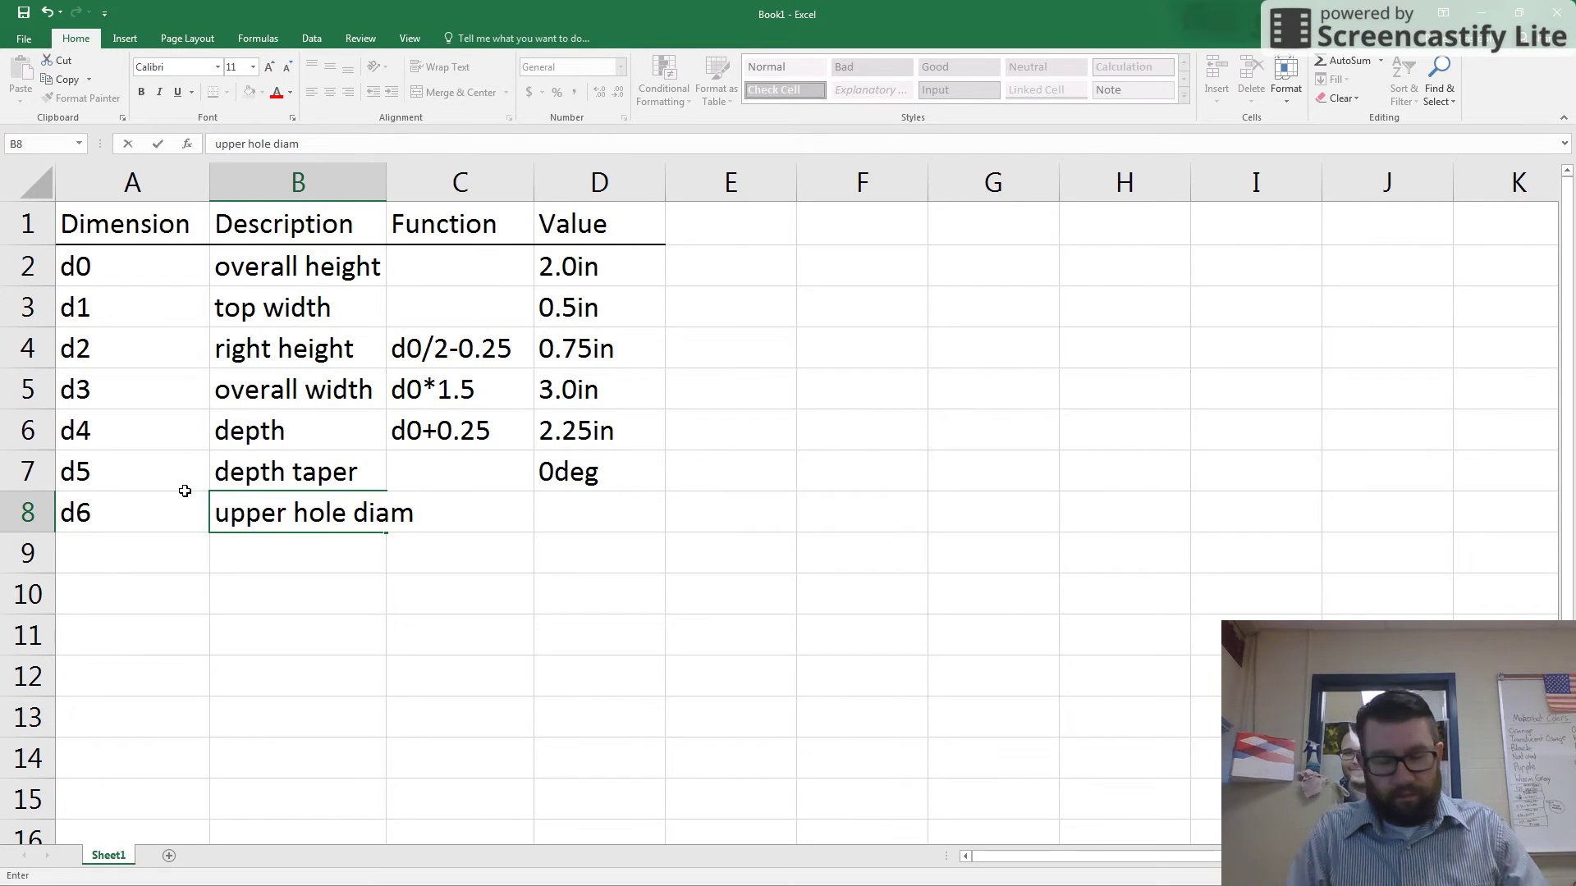
{"action": "type", "text": "eter"}
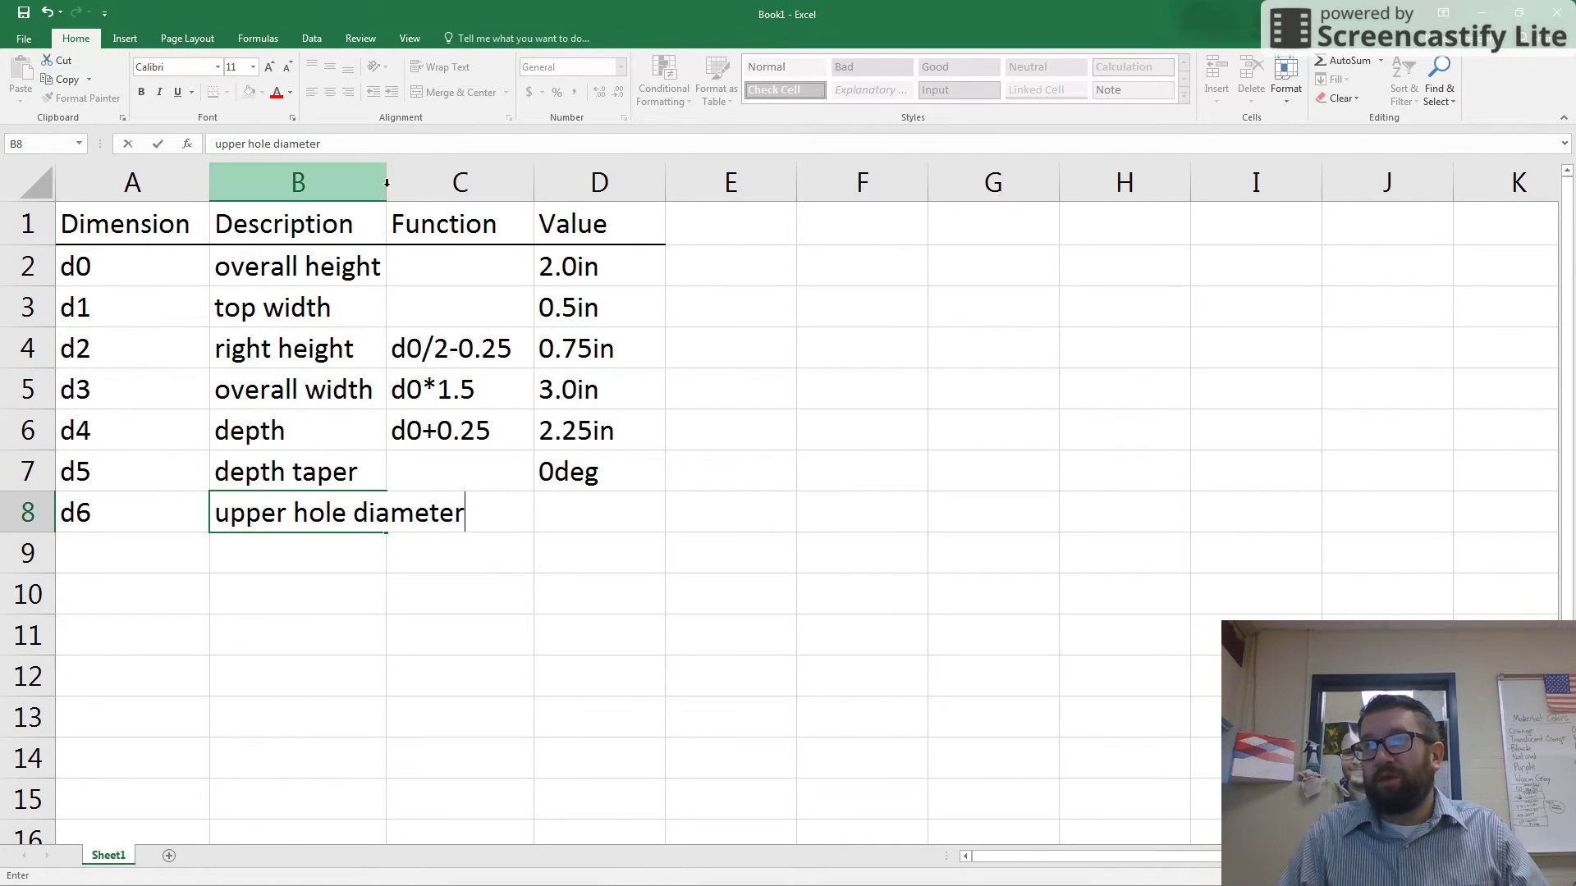
{"action": "left_click_drag", "start_coordinate": [386, 182], "coordinate": [500, 198]}
{"action": "left_click", "coordinate": [608, 516]}
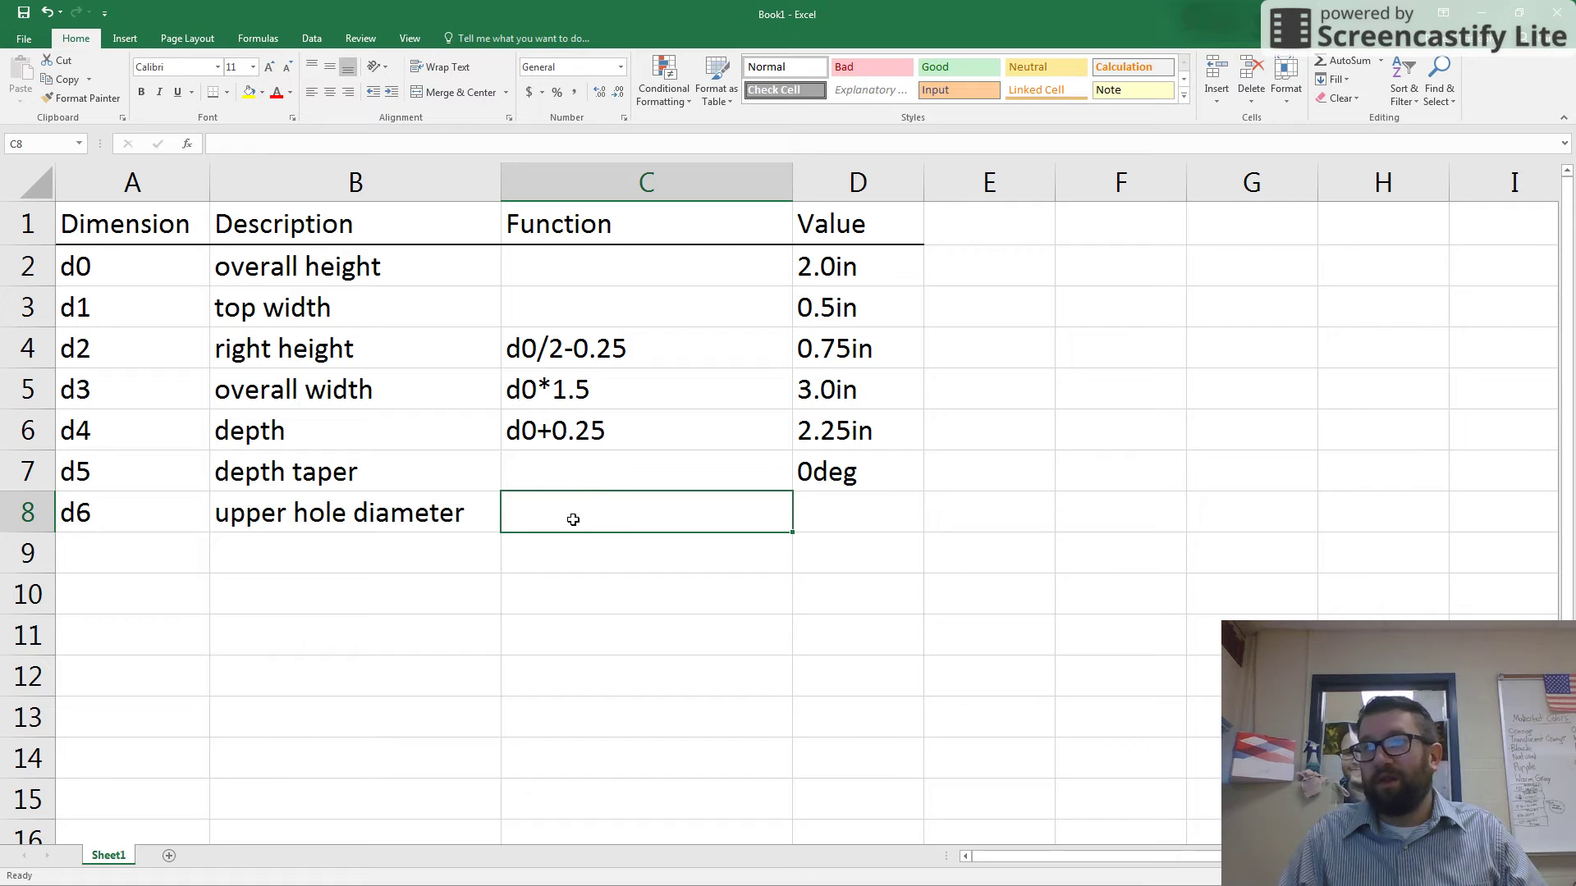
{"action": "type", "text": "d"}
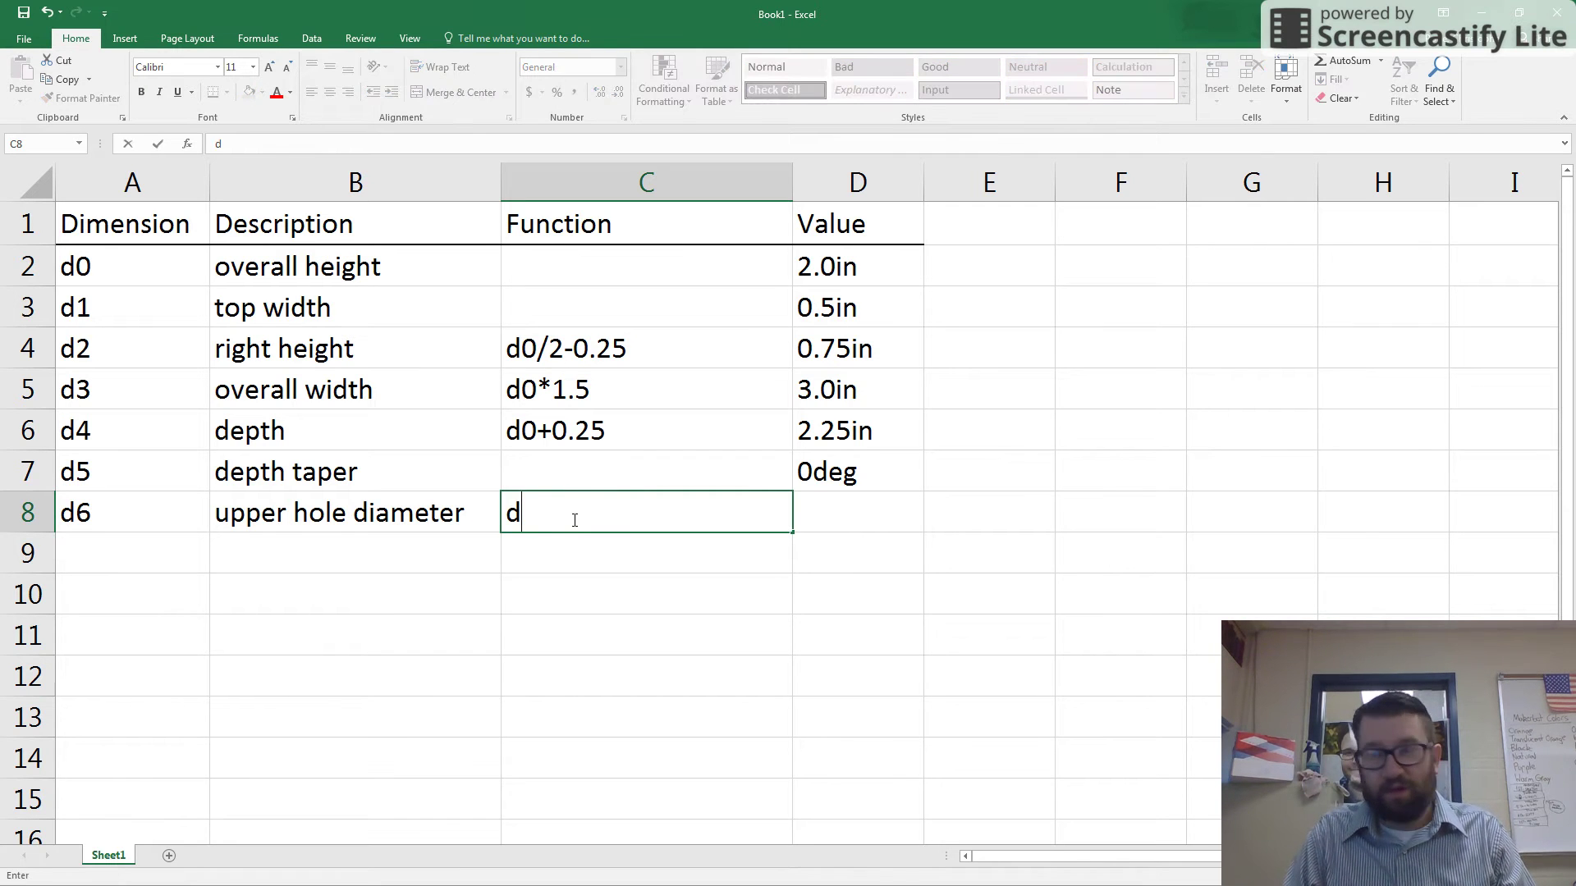
{"action": "type", "text": "1+"}
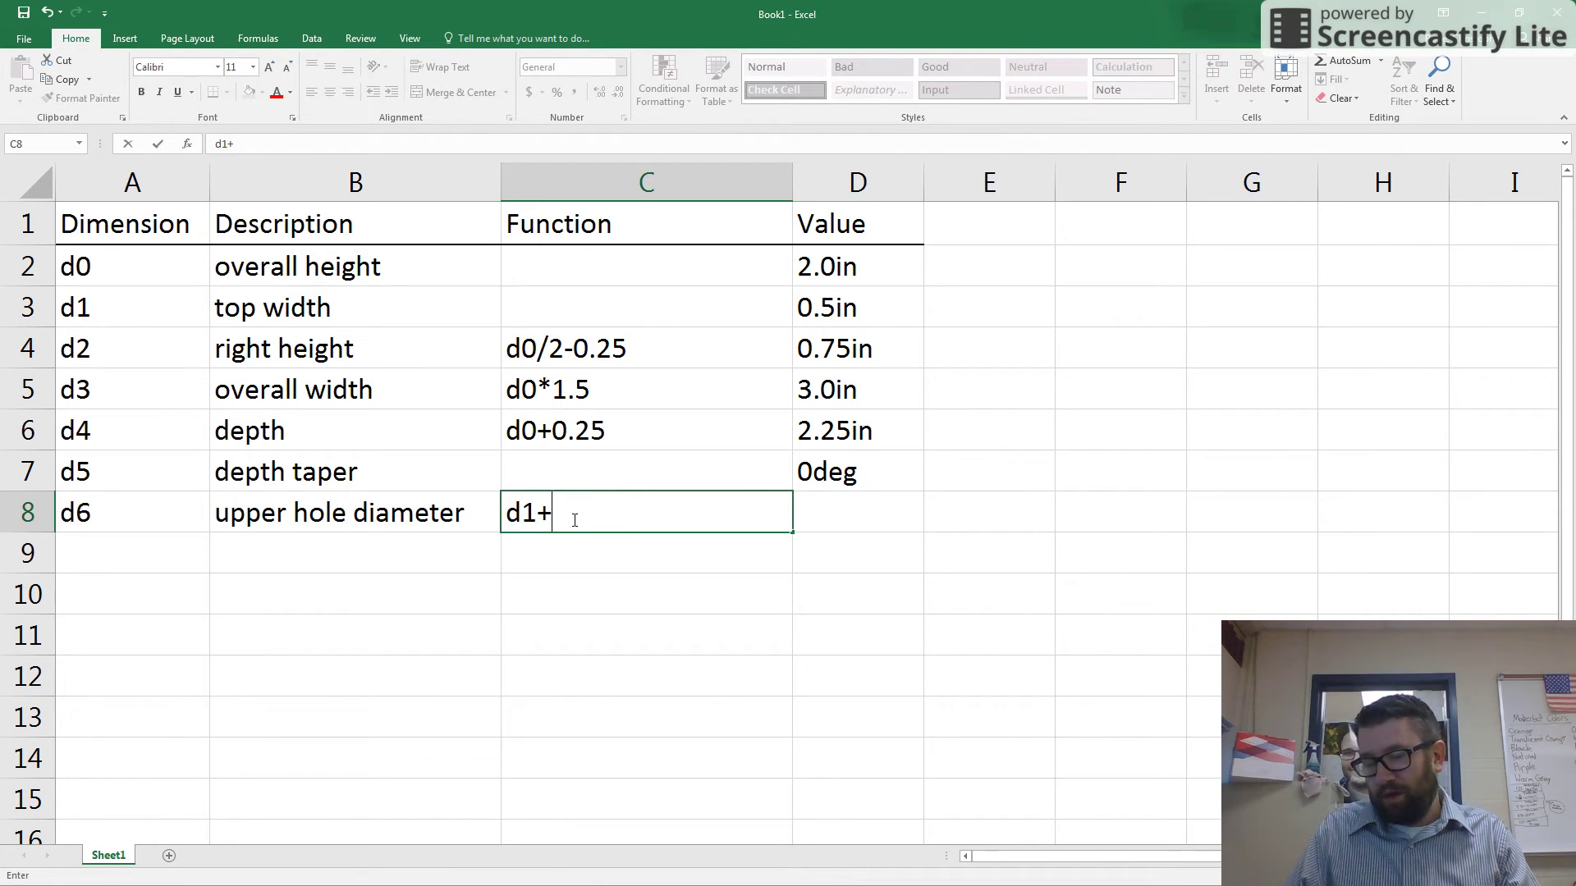
{"action": "type", "text": "0.125"}
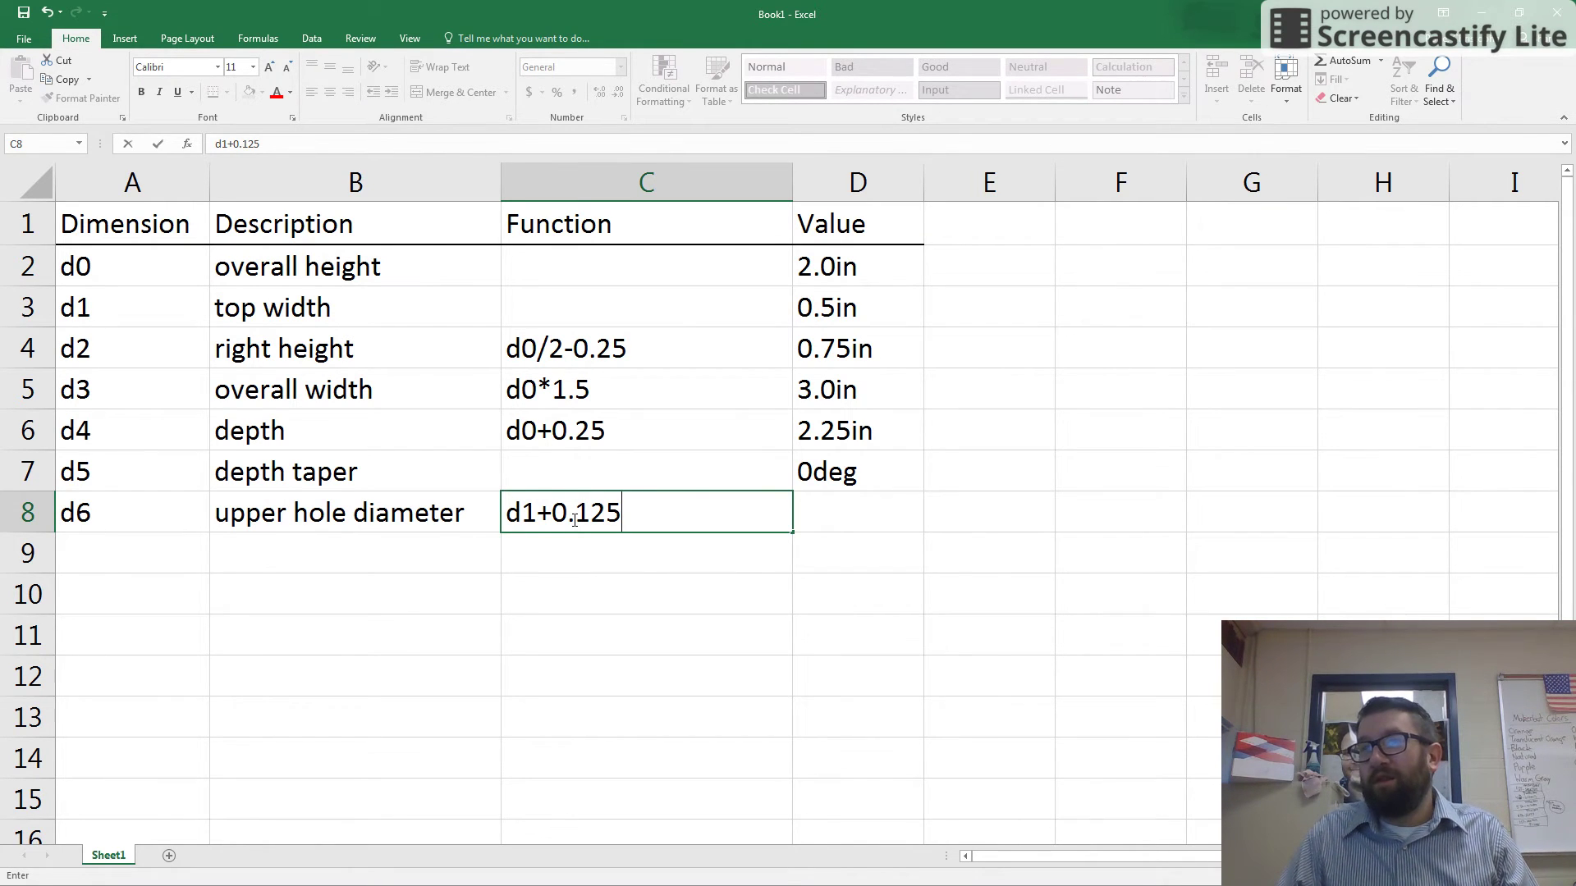
{"action": "key", "text": "Tab"}
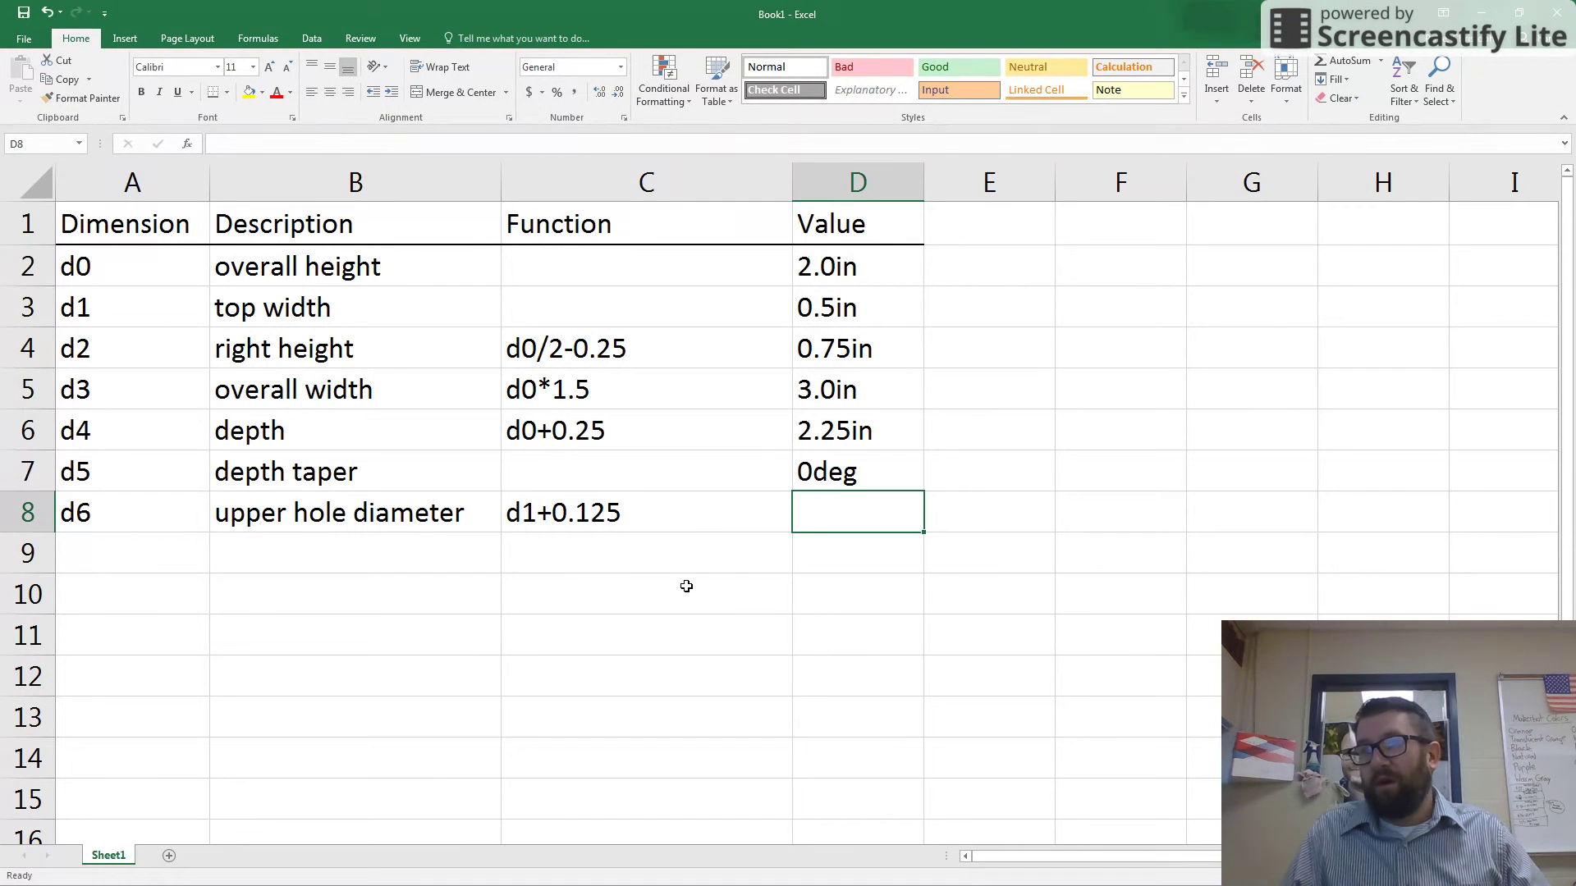
{"action": "type", "text": "0.625"}
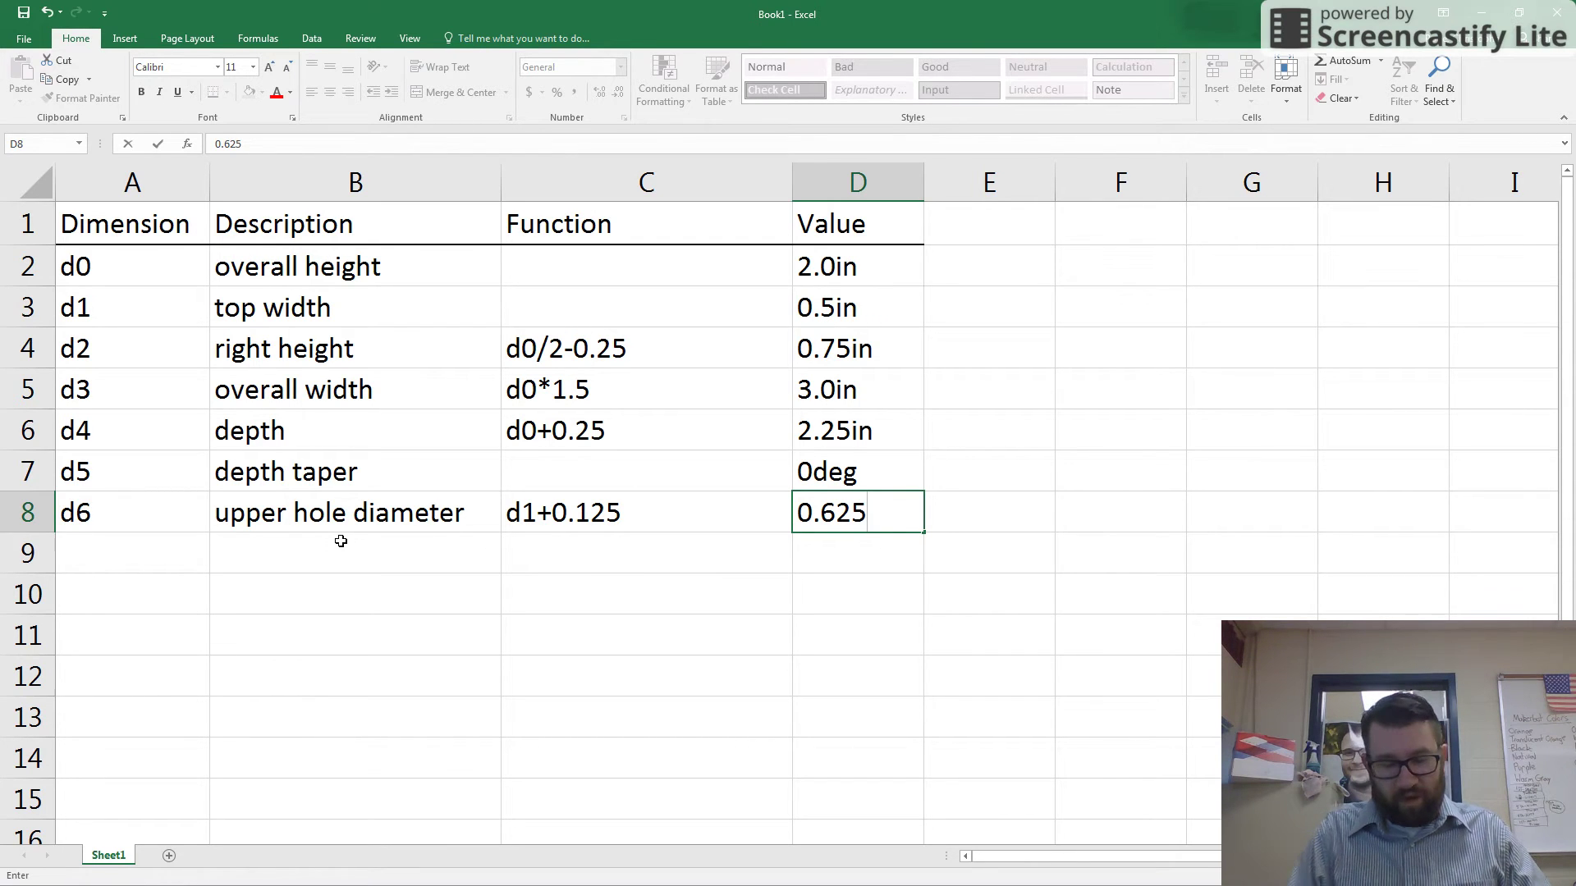
{"action": "type", "text": "in"}
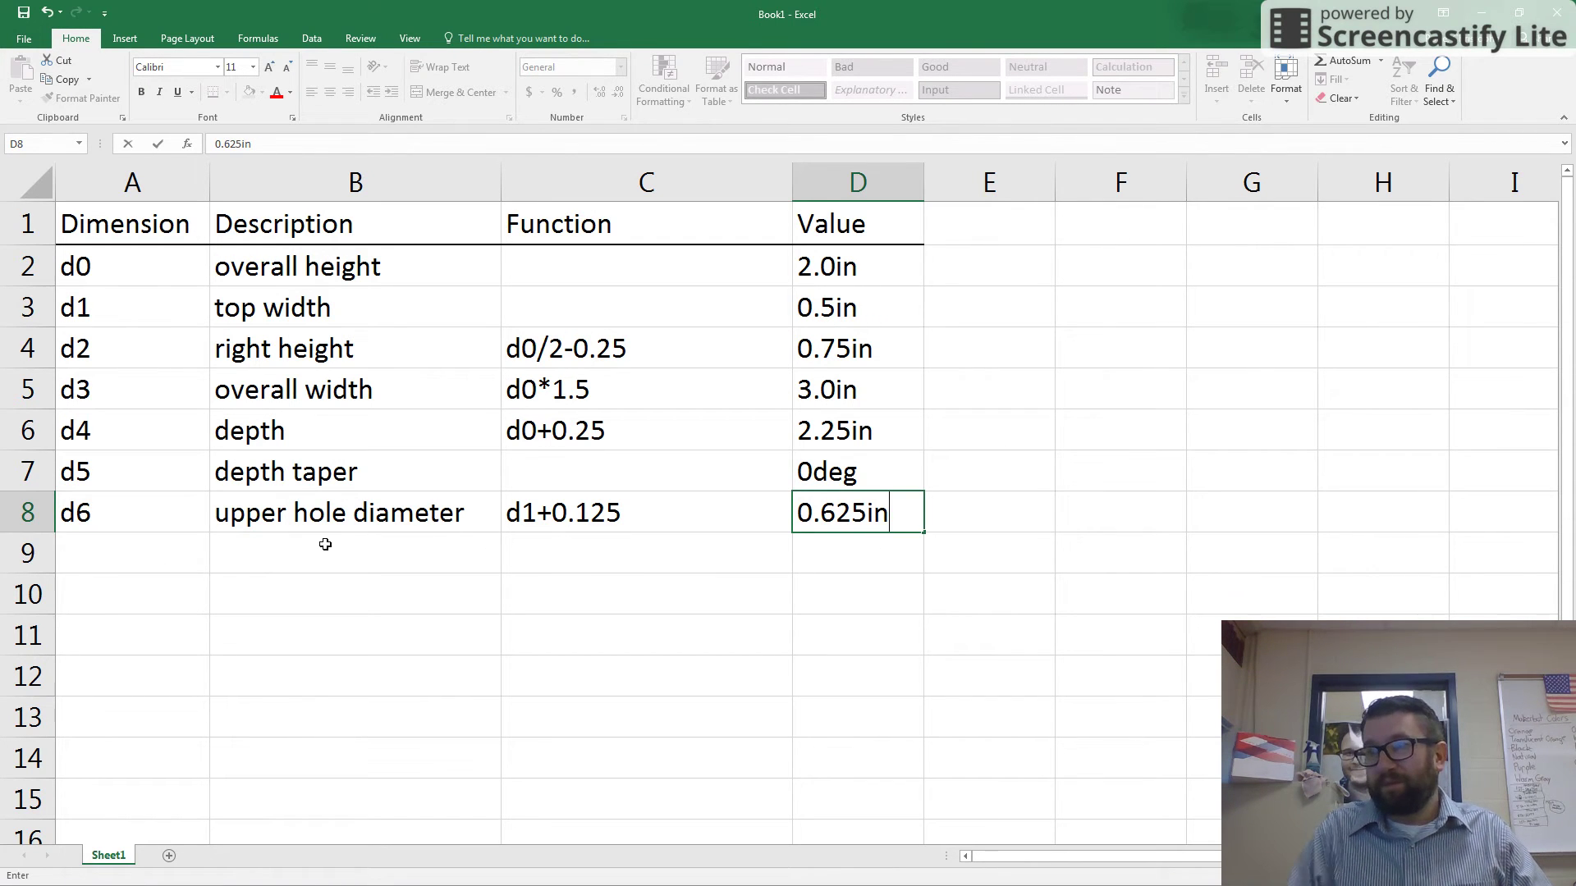
{"action": "left_click", "coordinate": [142, 552]}
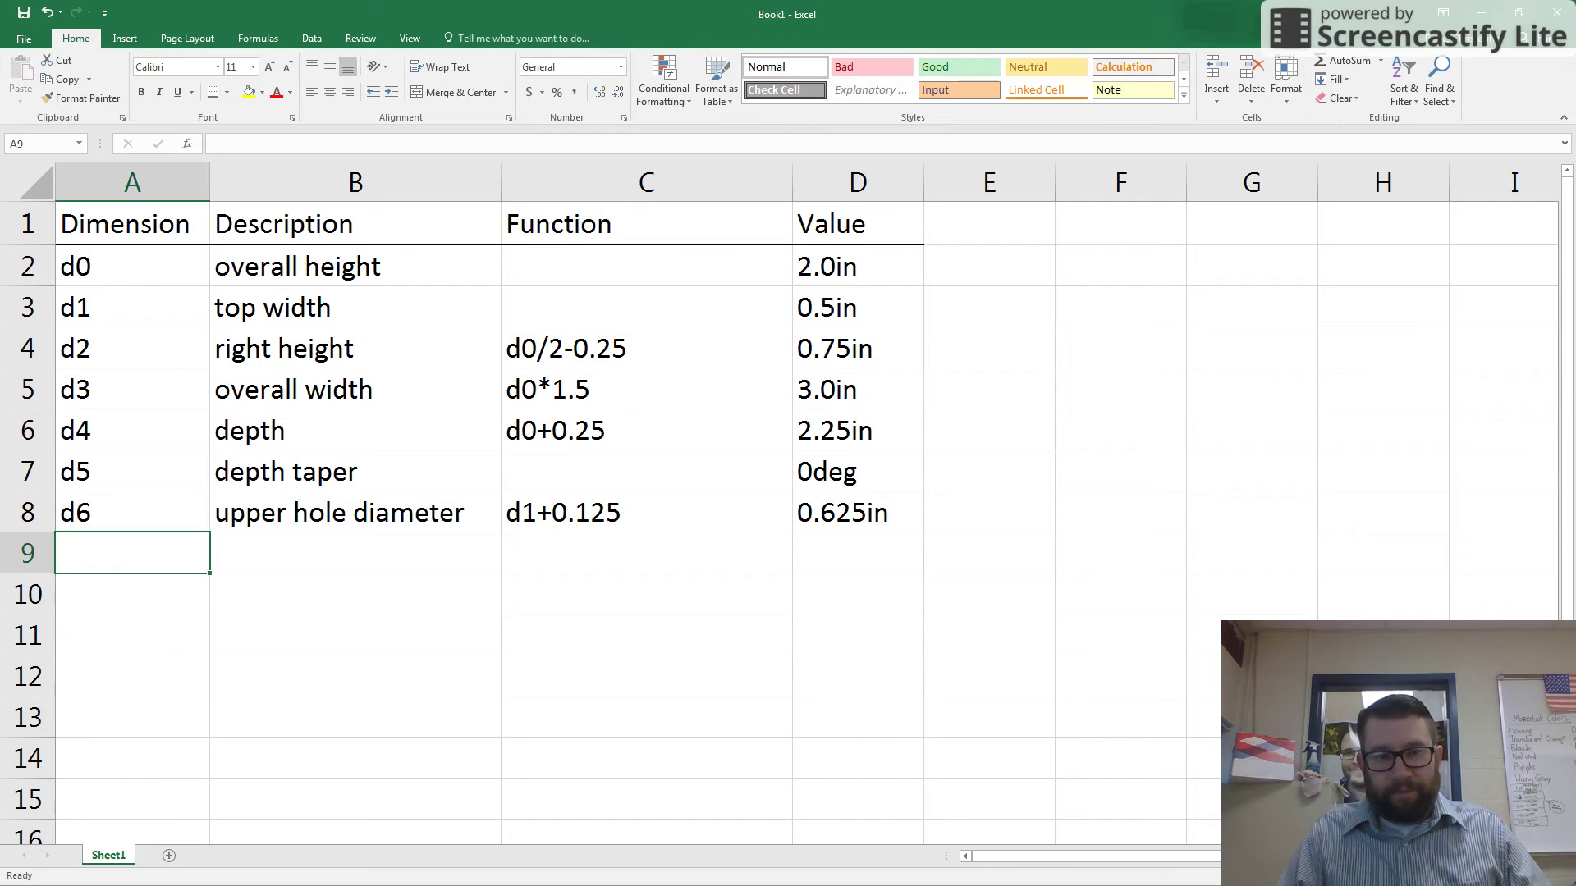
Enter d8, 'lower hole diameter' and function d6-(1/16) in row 10, skipping row 9
{"action": "key", "text": "alt+Tab"}
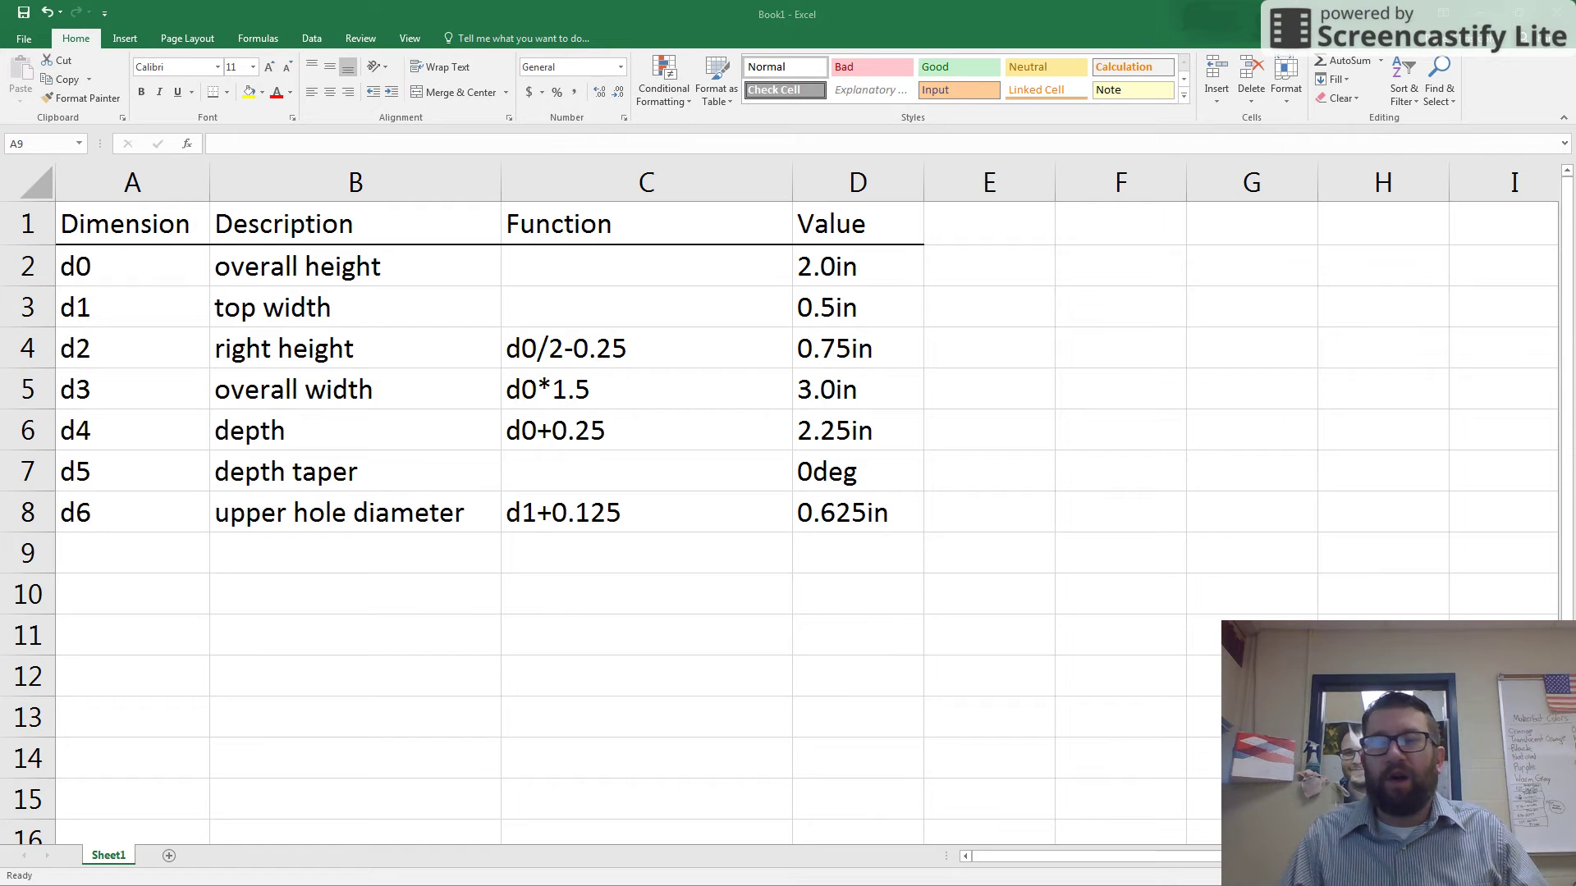
{"action": "left_click", "coordinate": [157, 553]}
{"action": "left_click", "coordinate": [150, 608]}
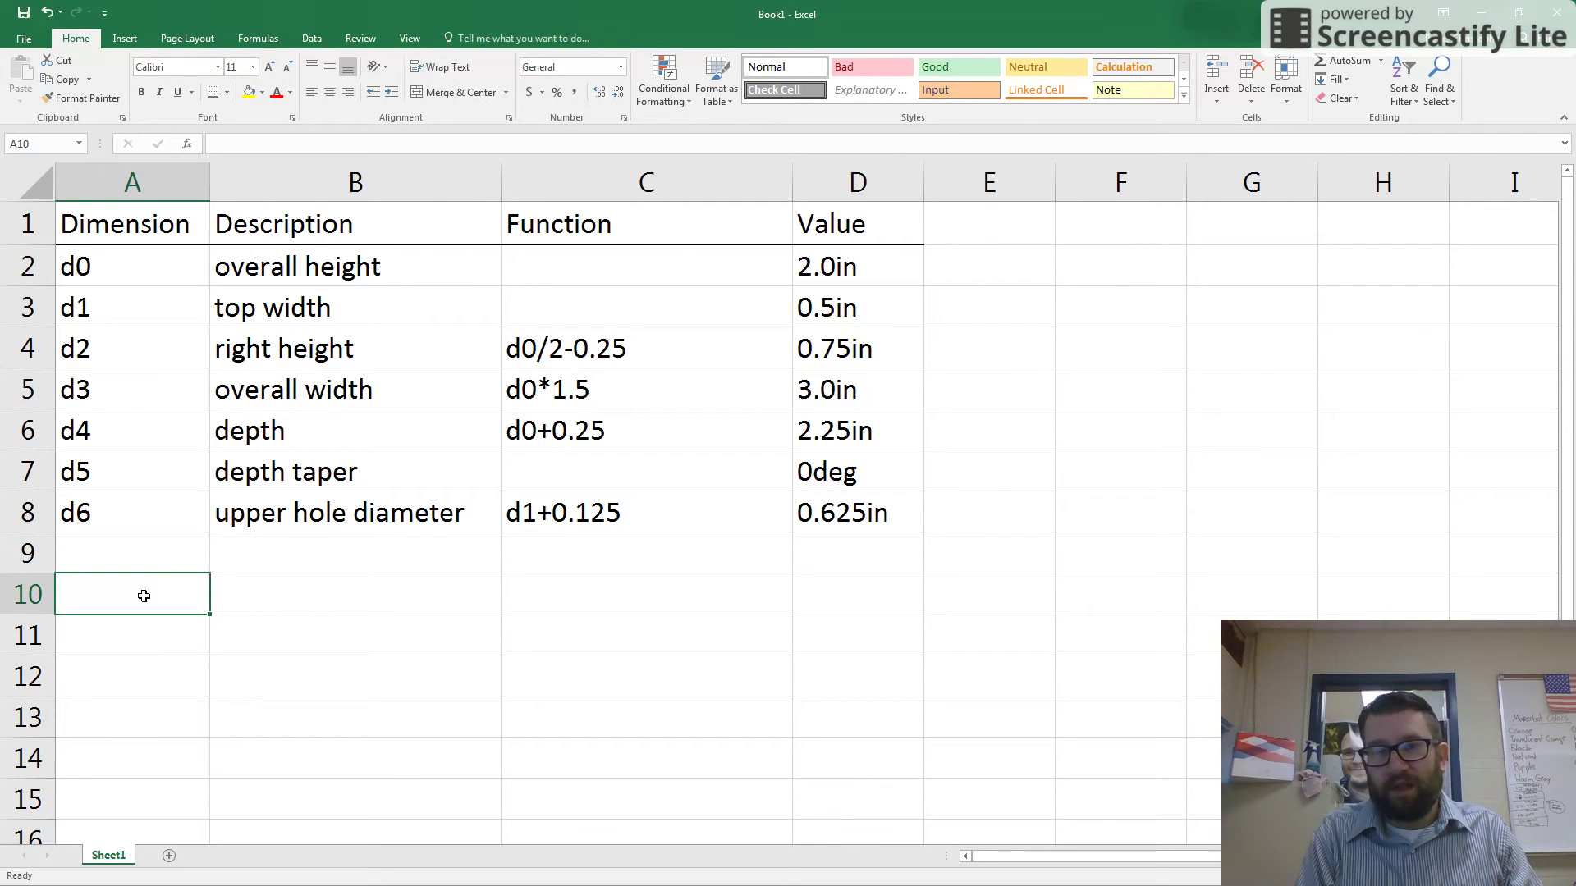
{"action": "type", "text": "d8"}
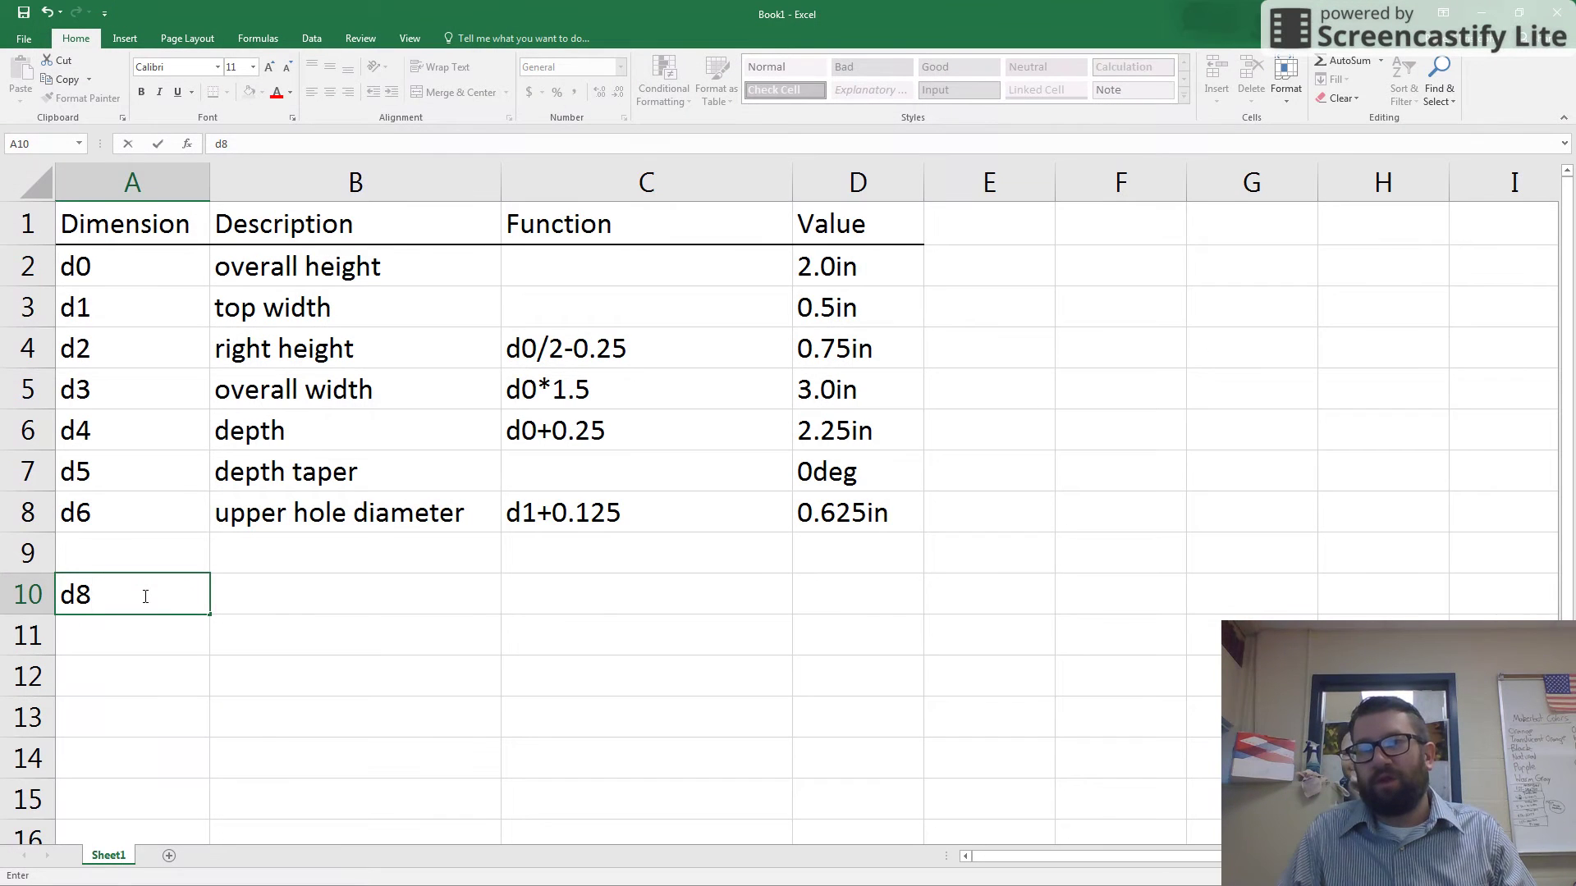
{"action": "key", "text": "Tab"}
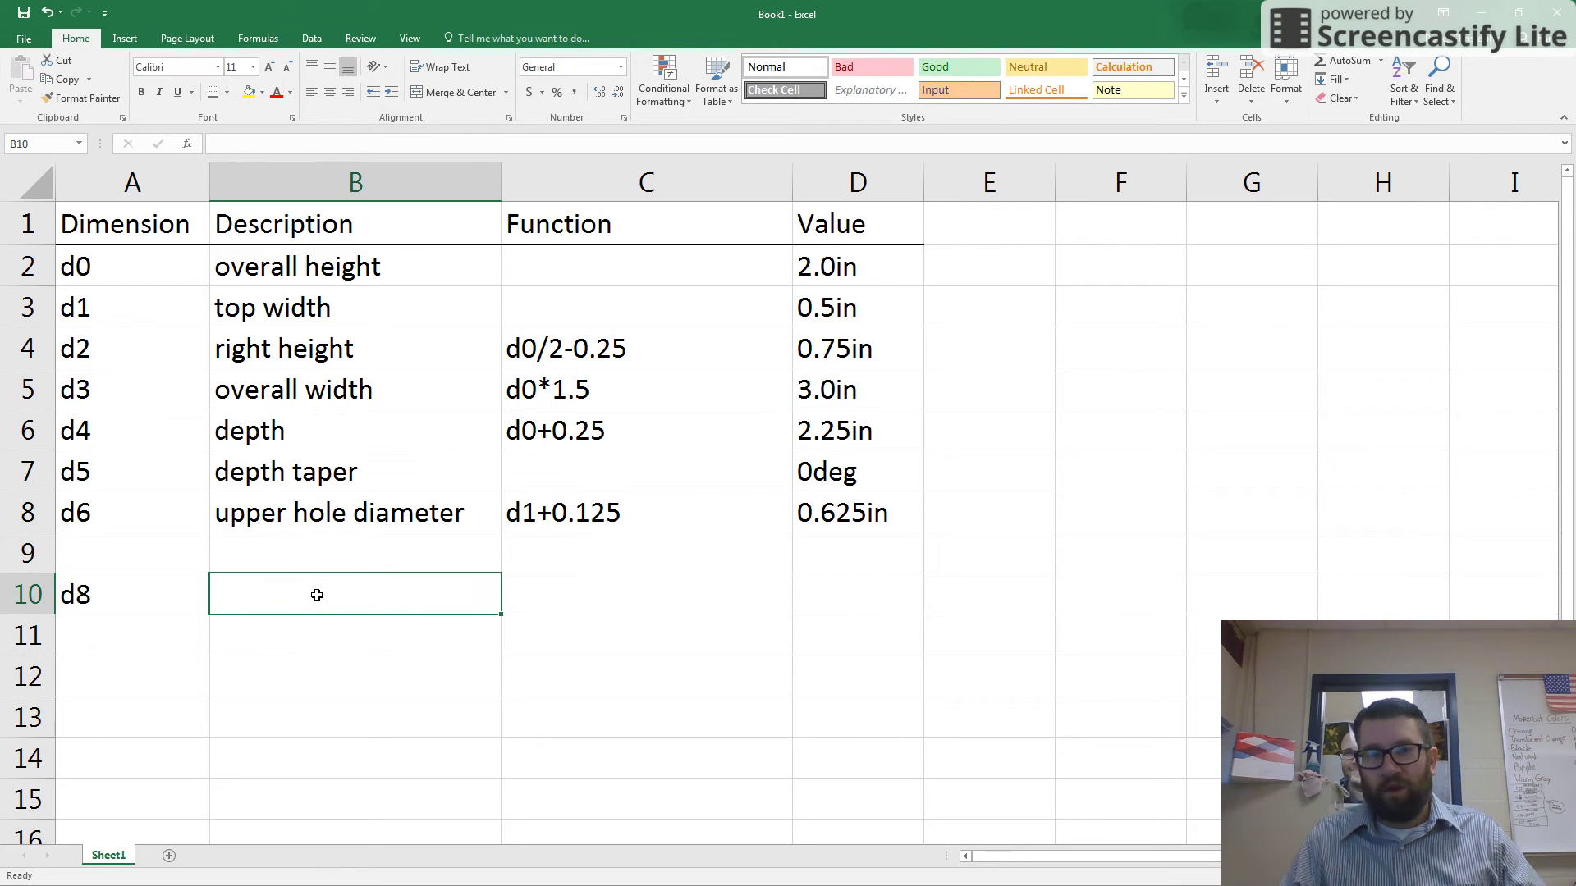
{"action": "type", "text": "lower ho"}
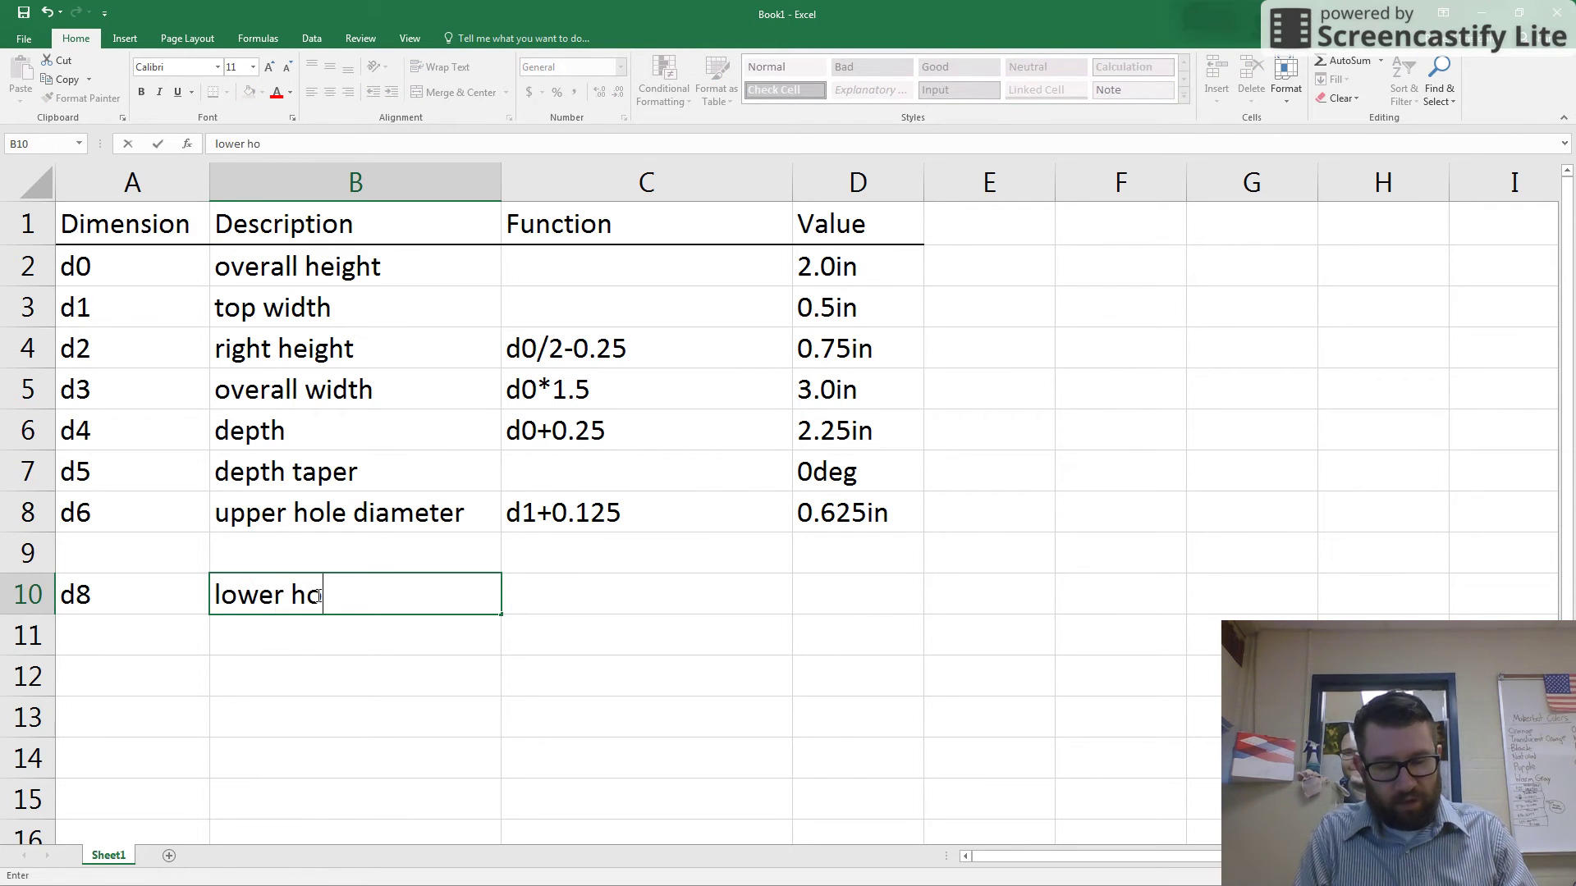
{"action": "type", "text": "le diamter"}
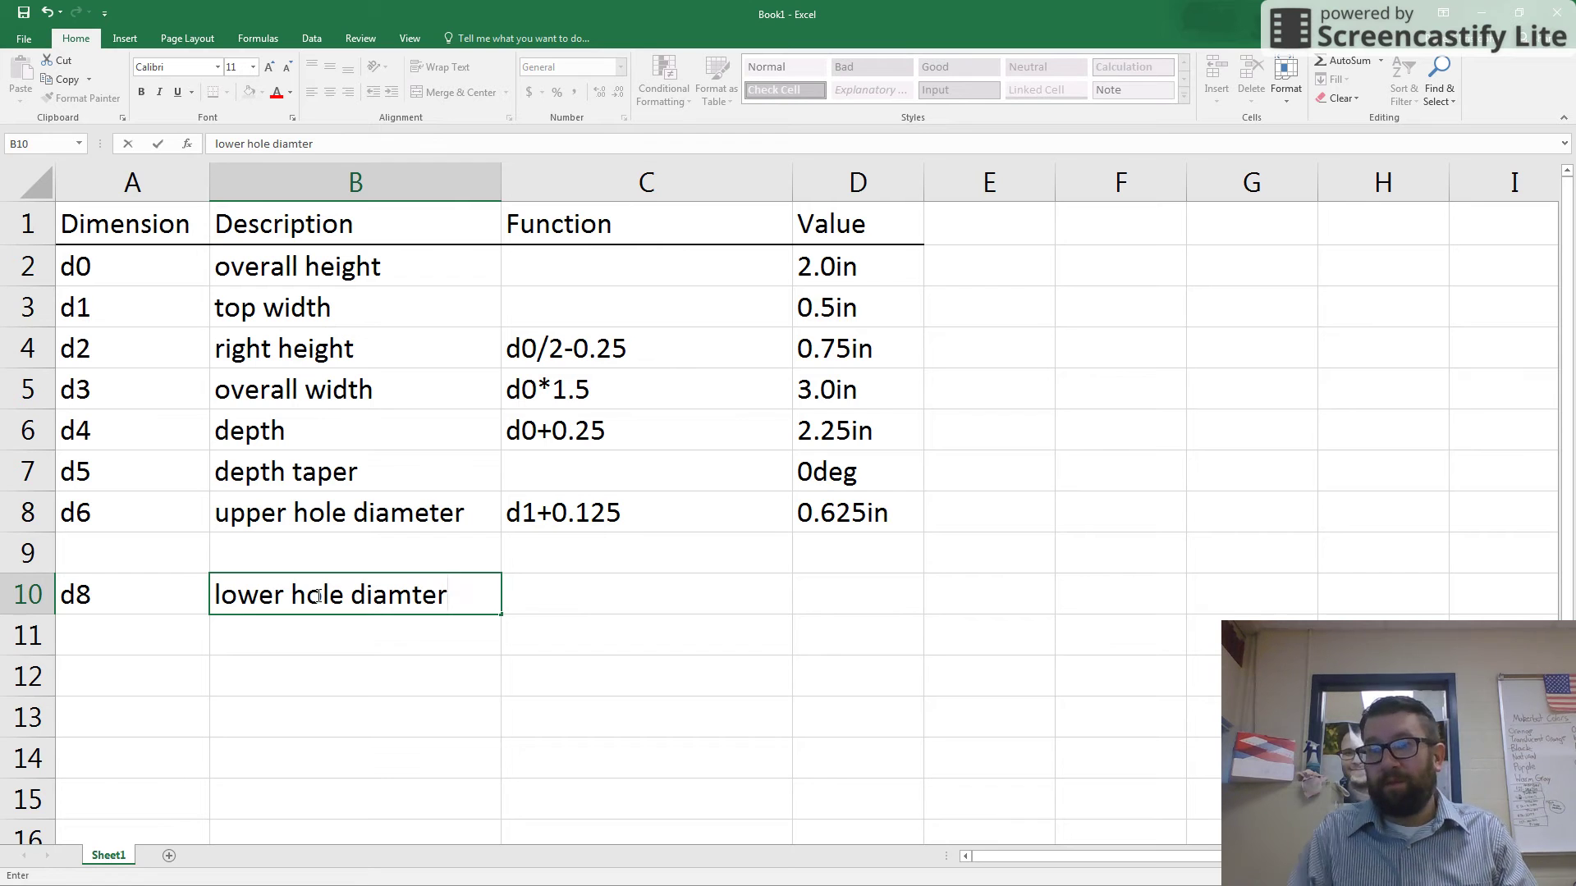
{"action": "key", "text": "BackSpace"}
{"action": "key", "text": "BackSpace"}
{"action": "key", "text": "BackSpace"}
{"action": "type", "text": "eter"}
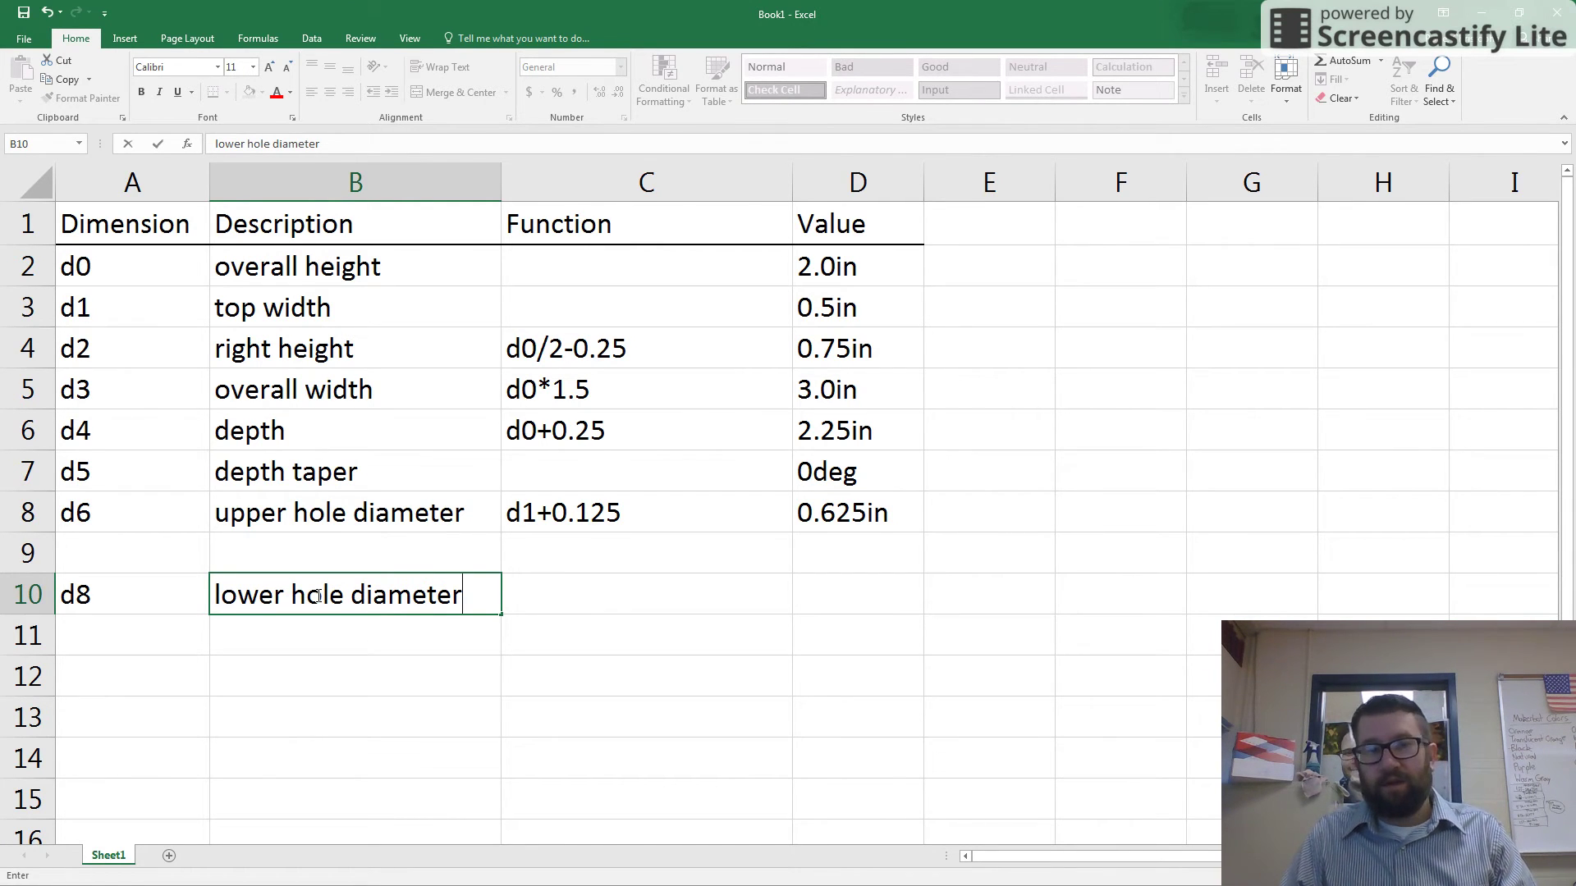
{"action": "key", "text": "Tab"}
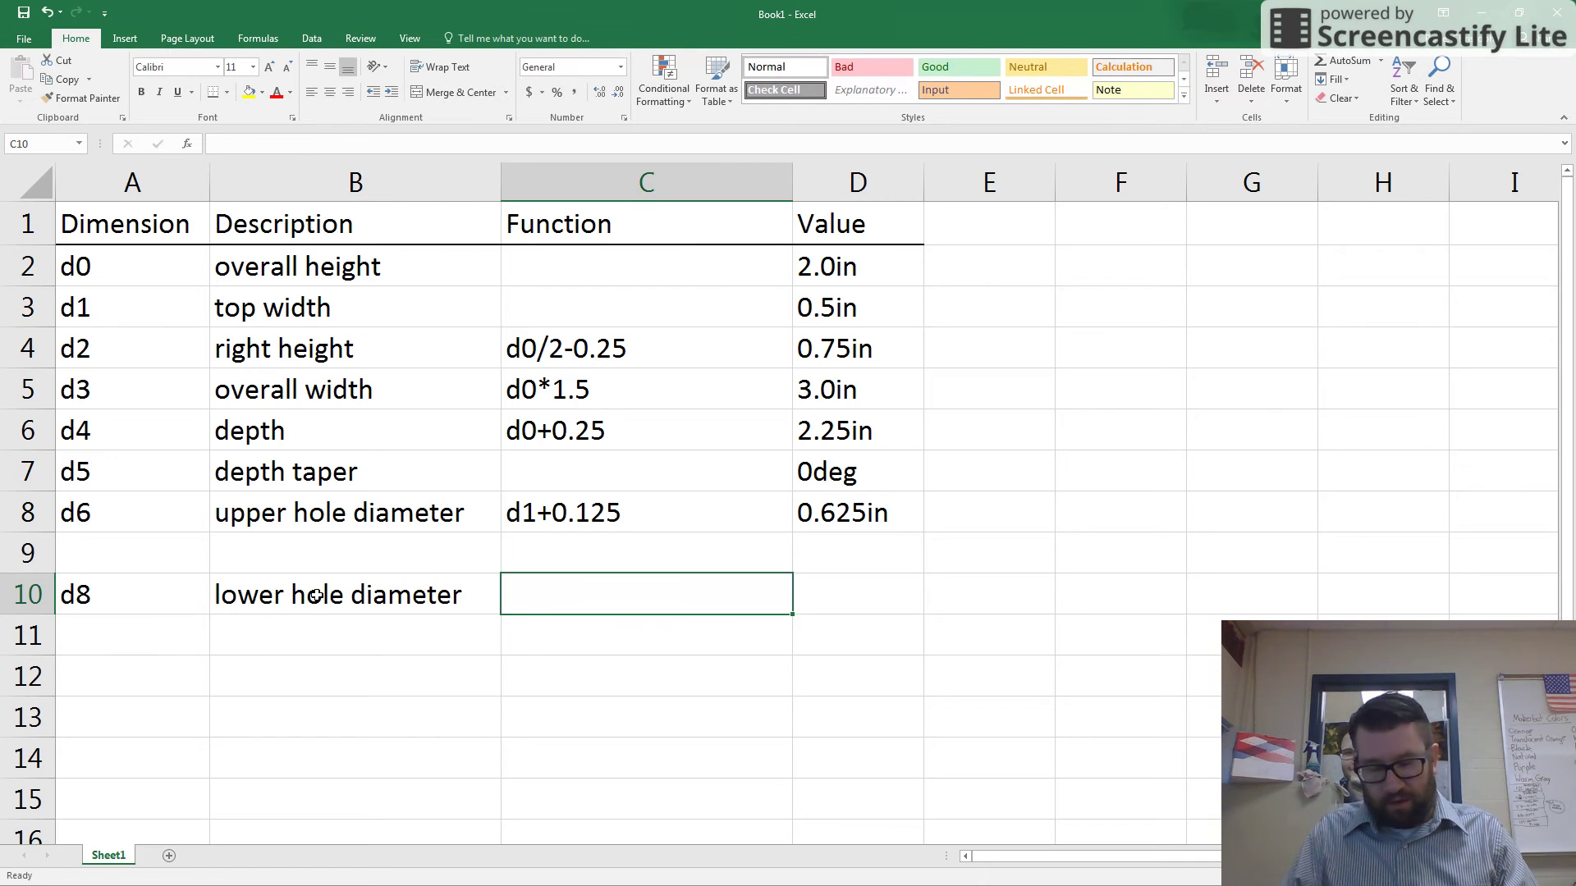
{"action": "type", "text": "d6"}
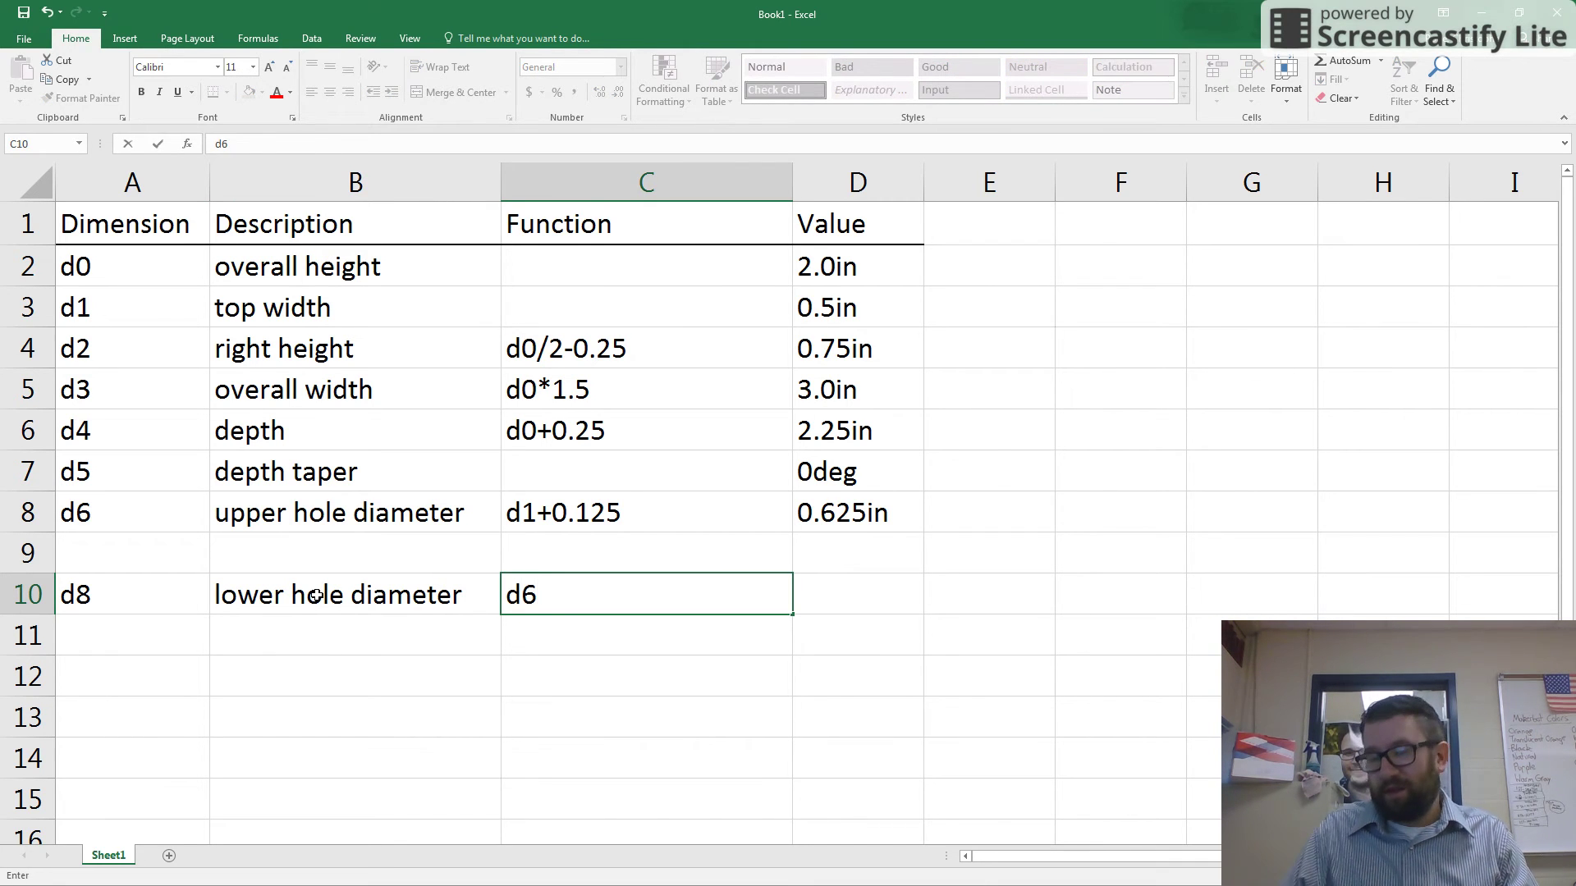
{"action": "type", "text": "-("}
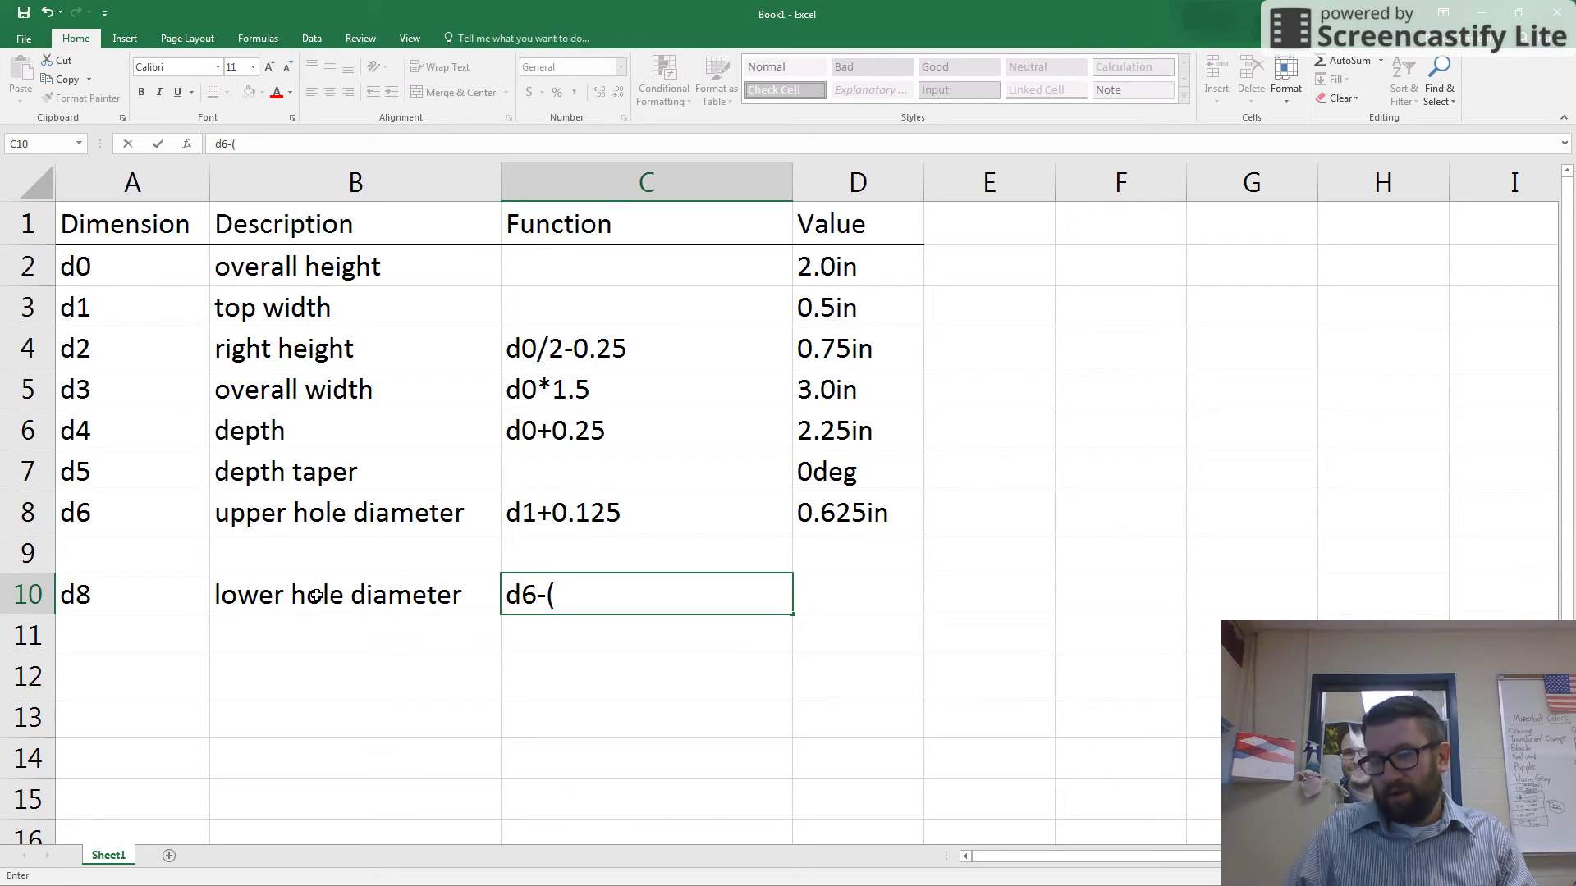
{"action": "type", "text": "1/16"}
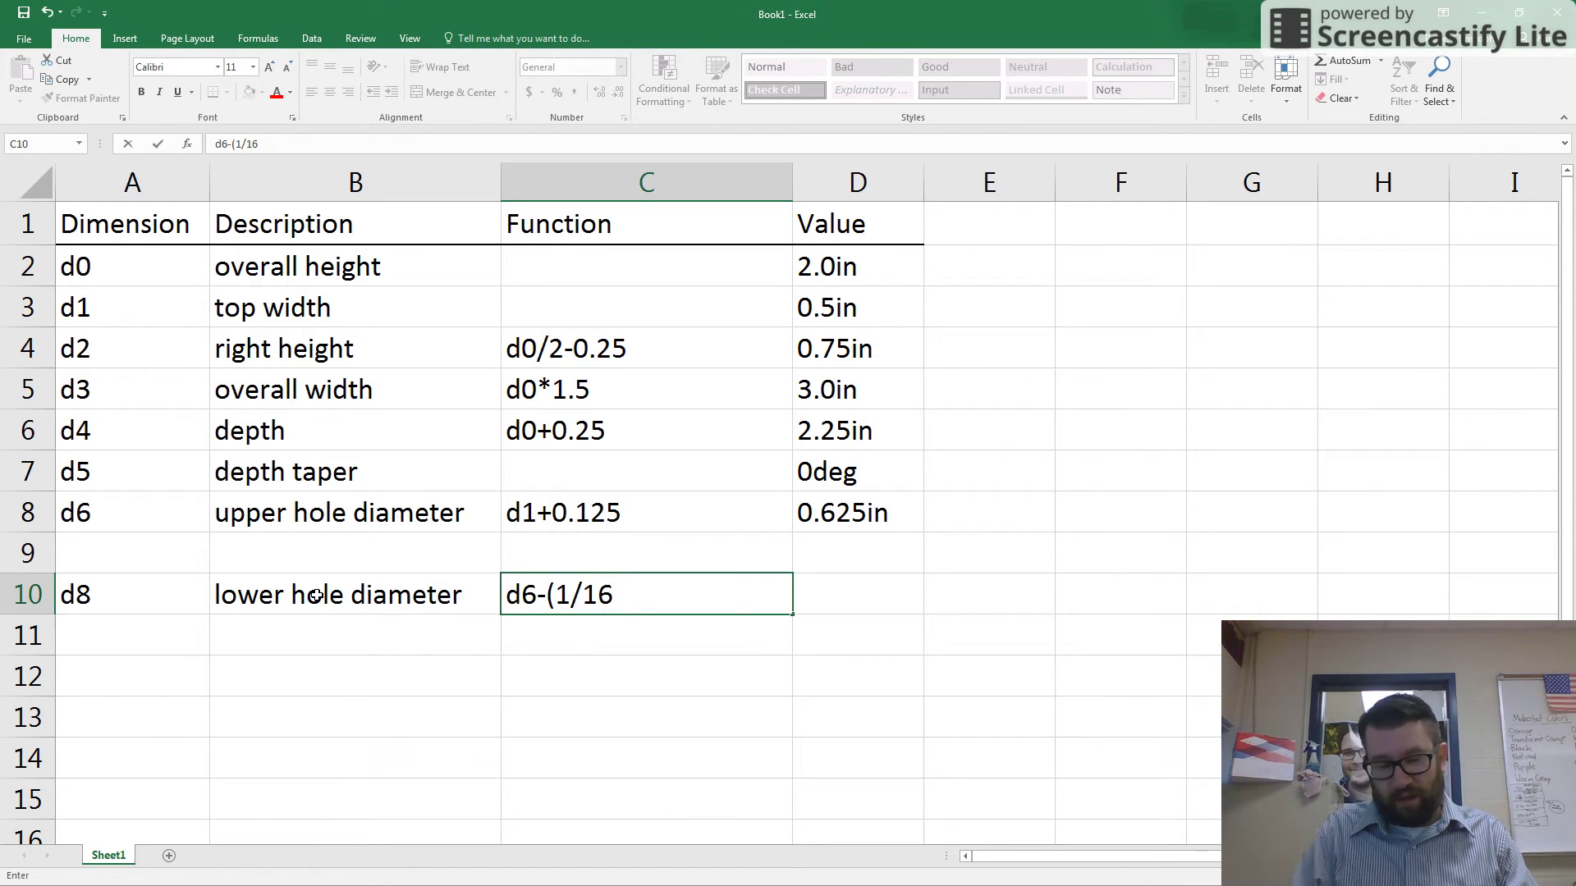
{"action": "type", "text": ")"}
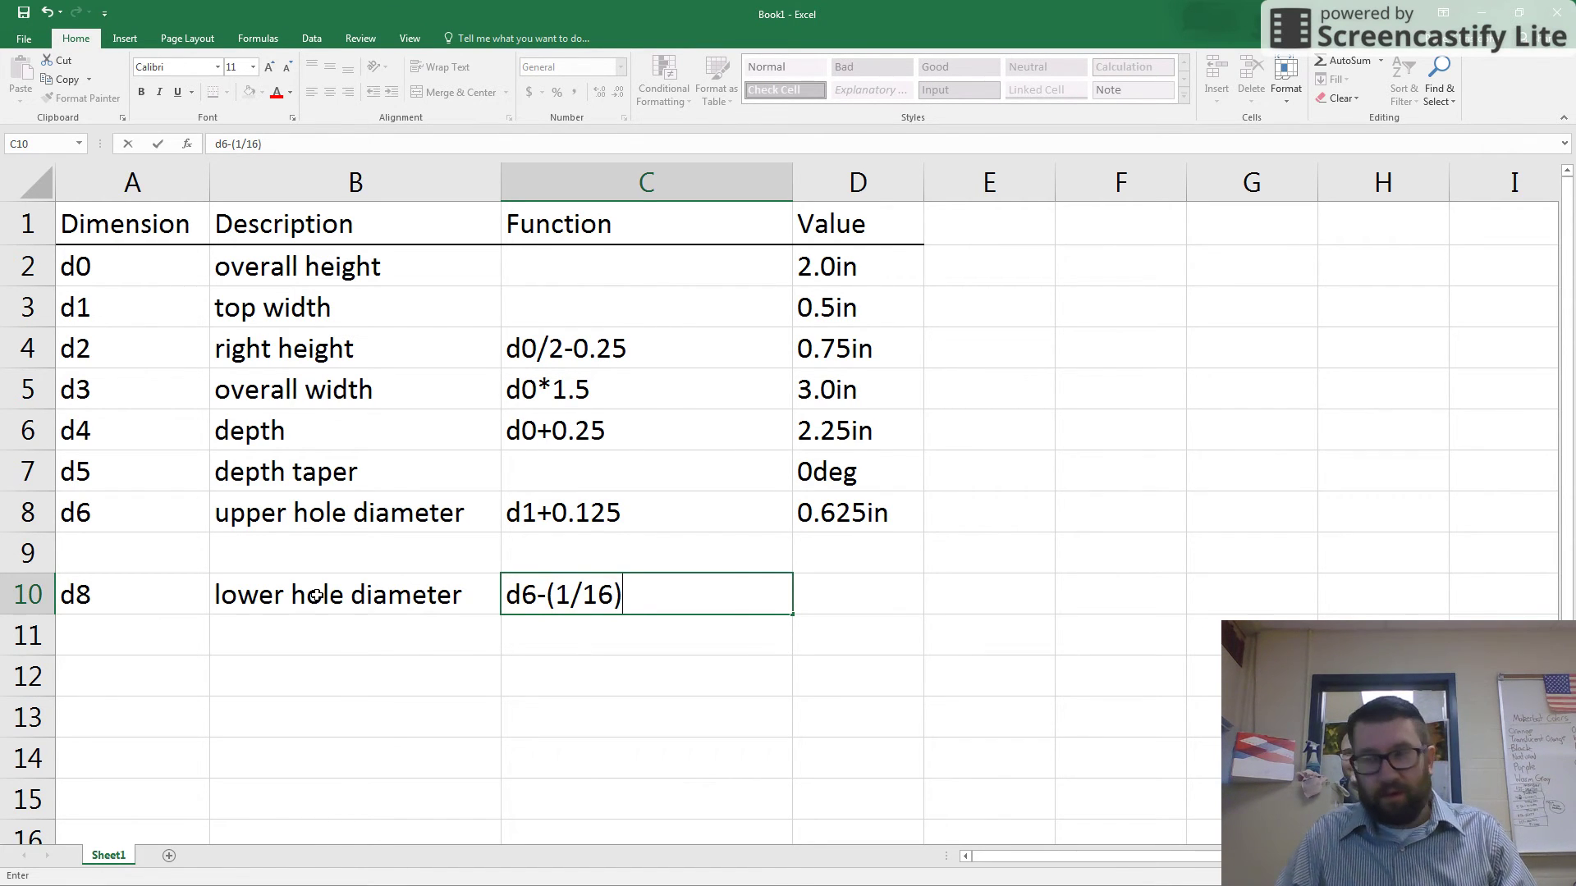
{"action": "key", "text": "Tab"}
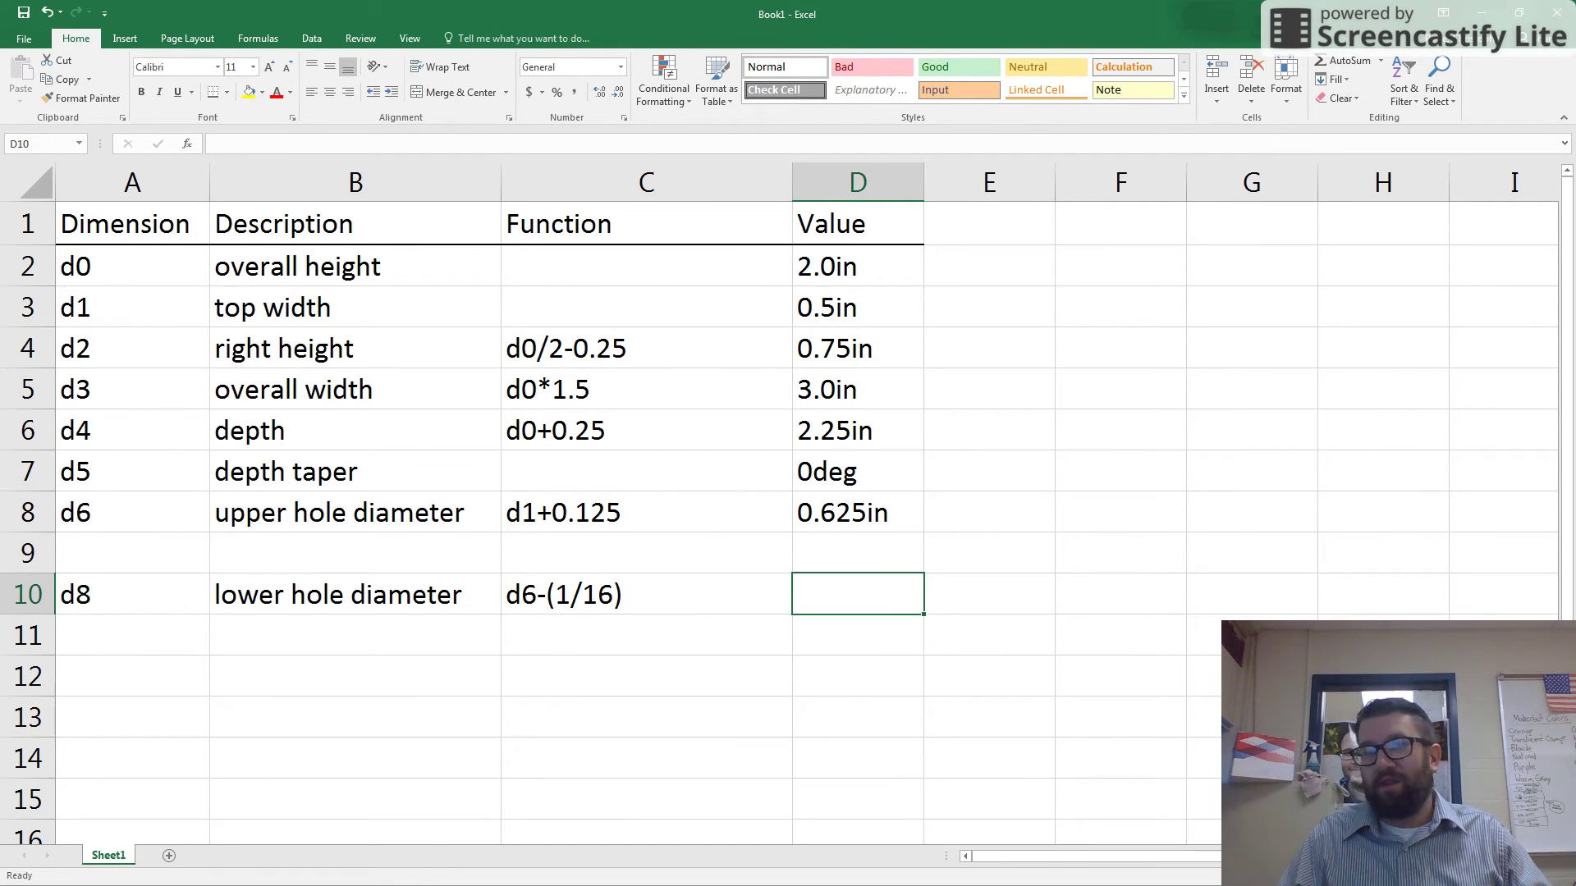
{"action": "key", "text": "alt+Tab"}
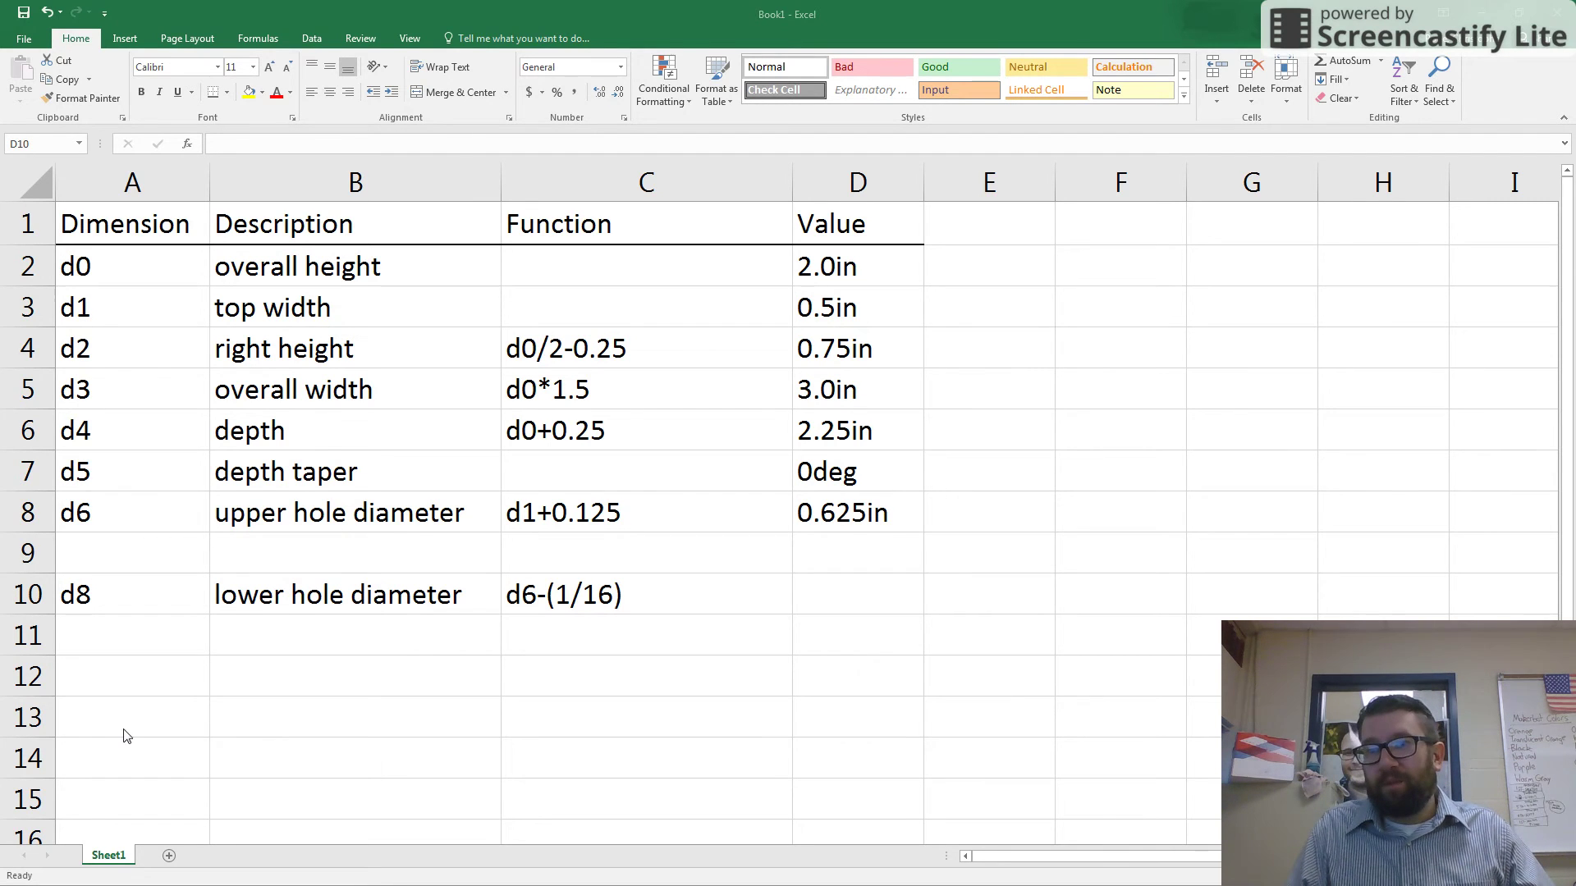
Label rows 9, 11 and 12 as d7, d9 and d10 in the Dimension column
{"action": "left_click", "coordinate": [127, 553]}
{"action": "scroll", "coordinate": [102, 533], "scroll_direction": "down", "scroll_amount": 4}
{"action": "scroll", "coordinate": [102, 531], "scroll_direction": "up", "scroll_amount": 4}
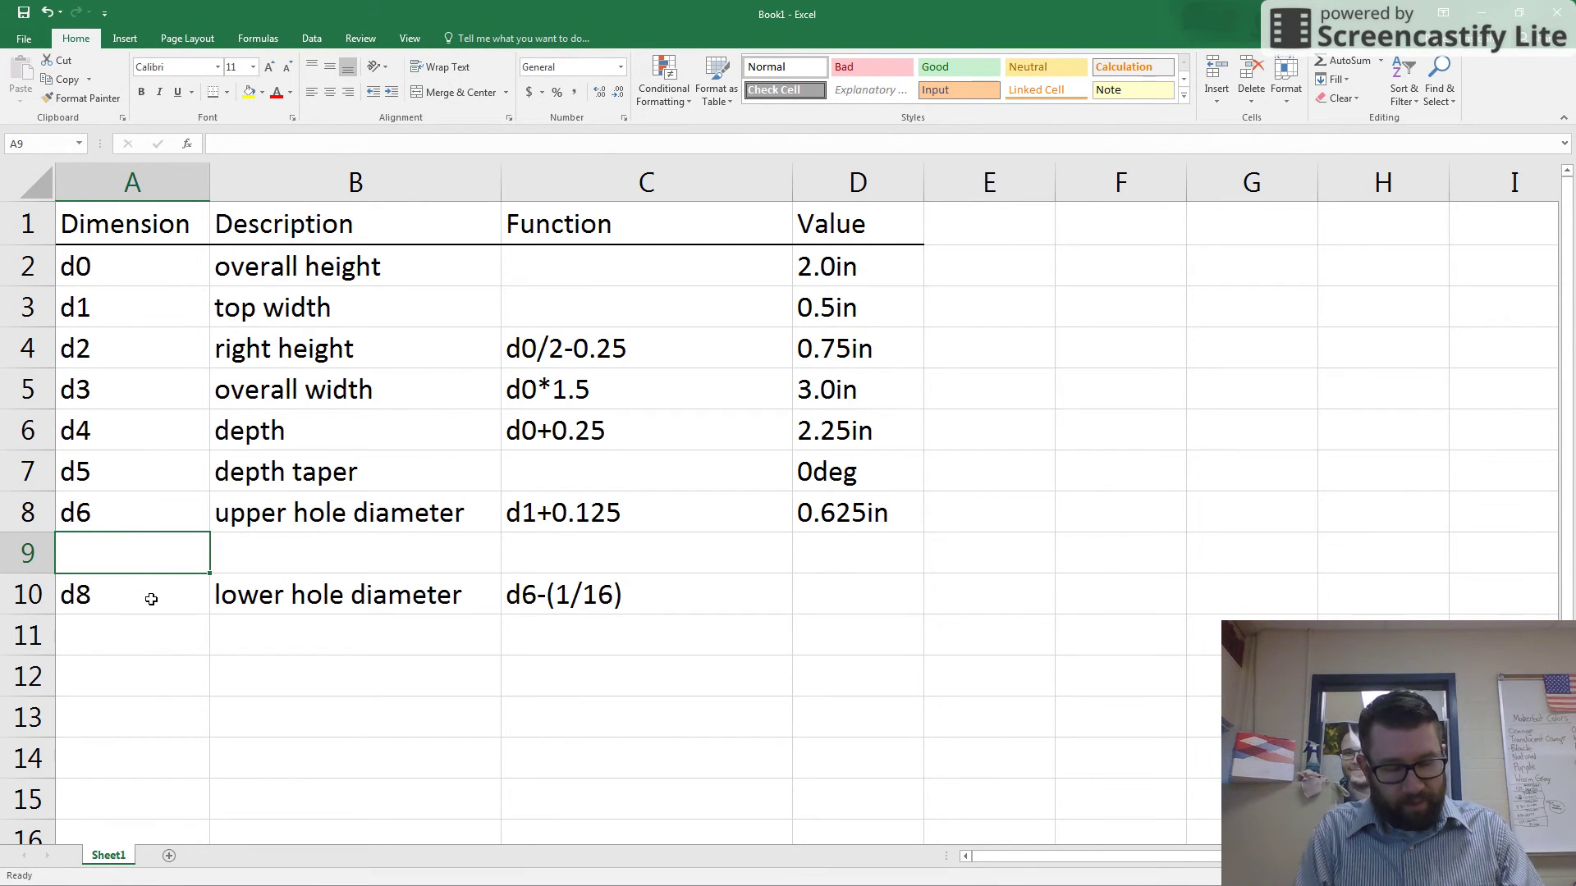
{"action": "type", "text": "d7"}
{"action": "left_click", "coordinate": [136, 626]}
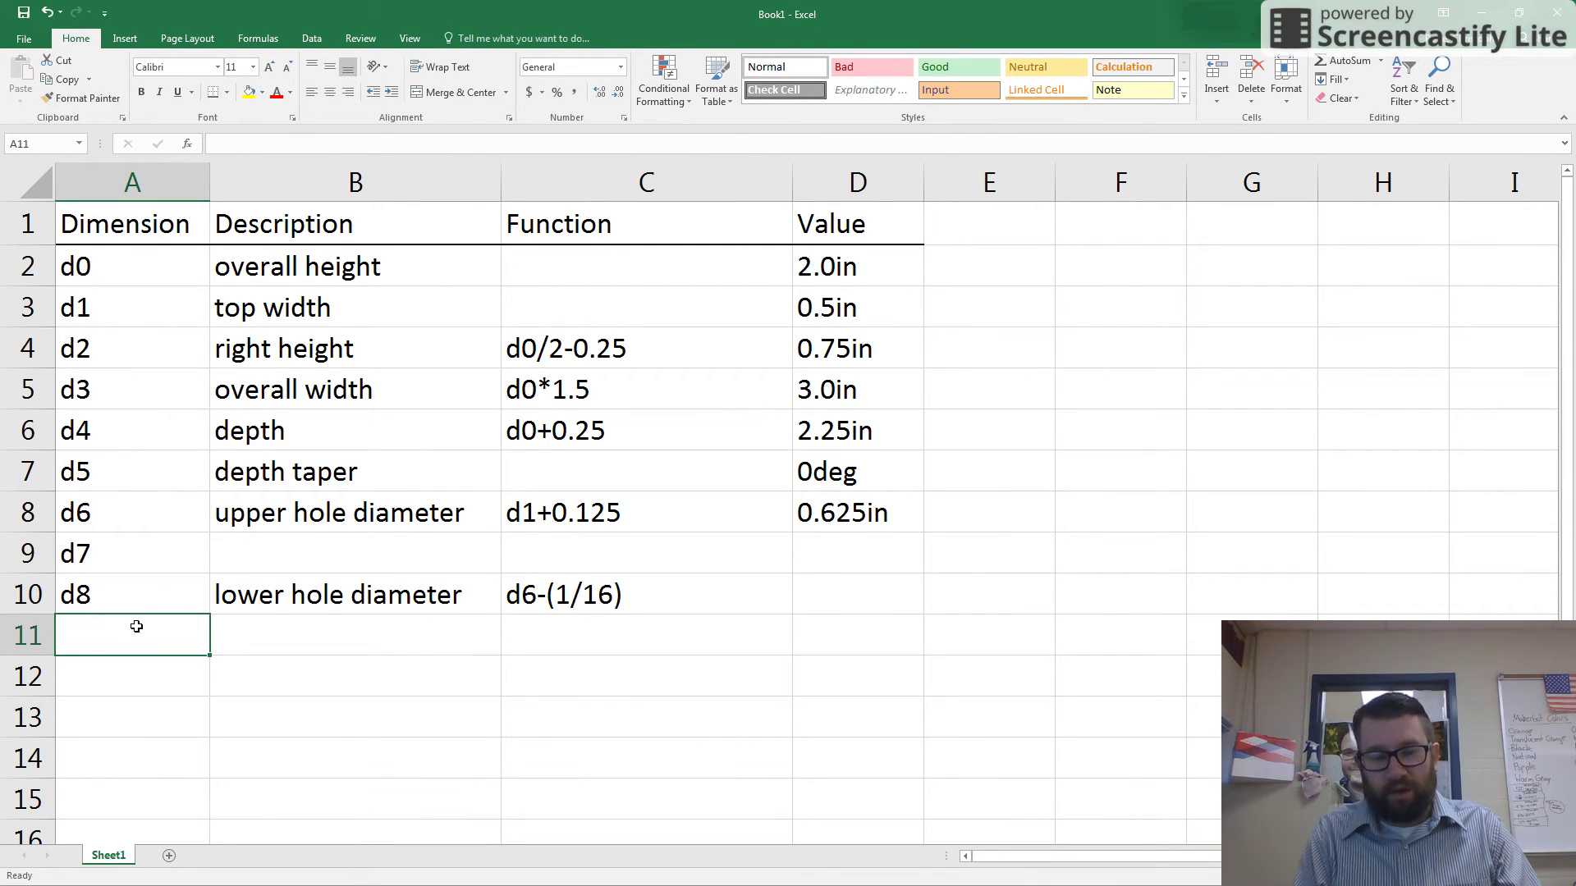
{"action": "type", "text": "d9"}
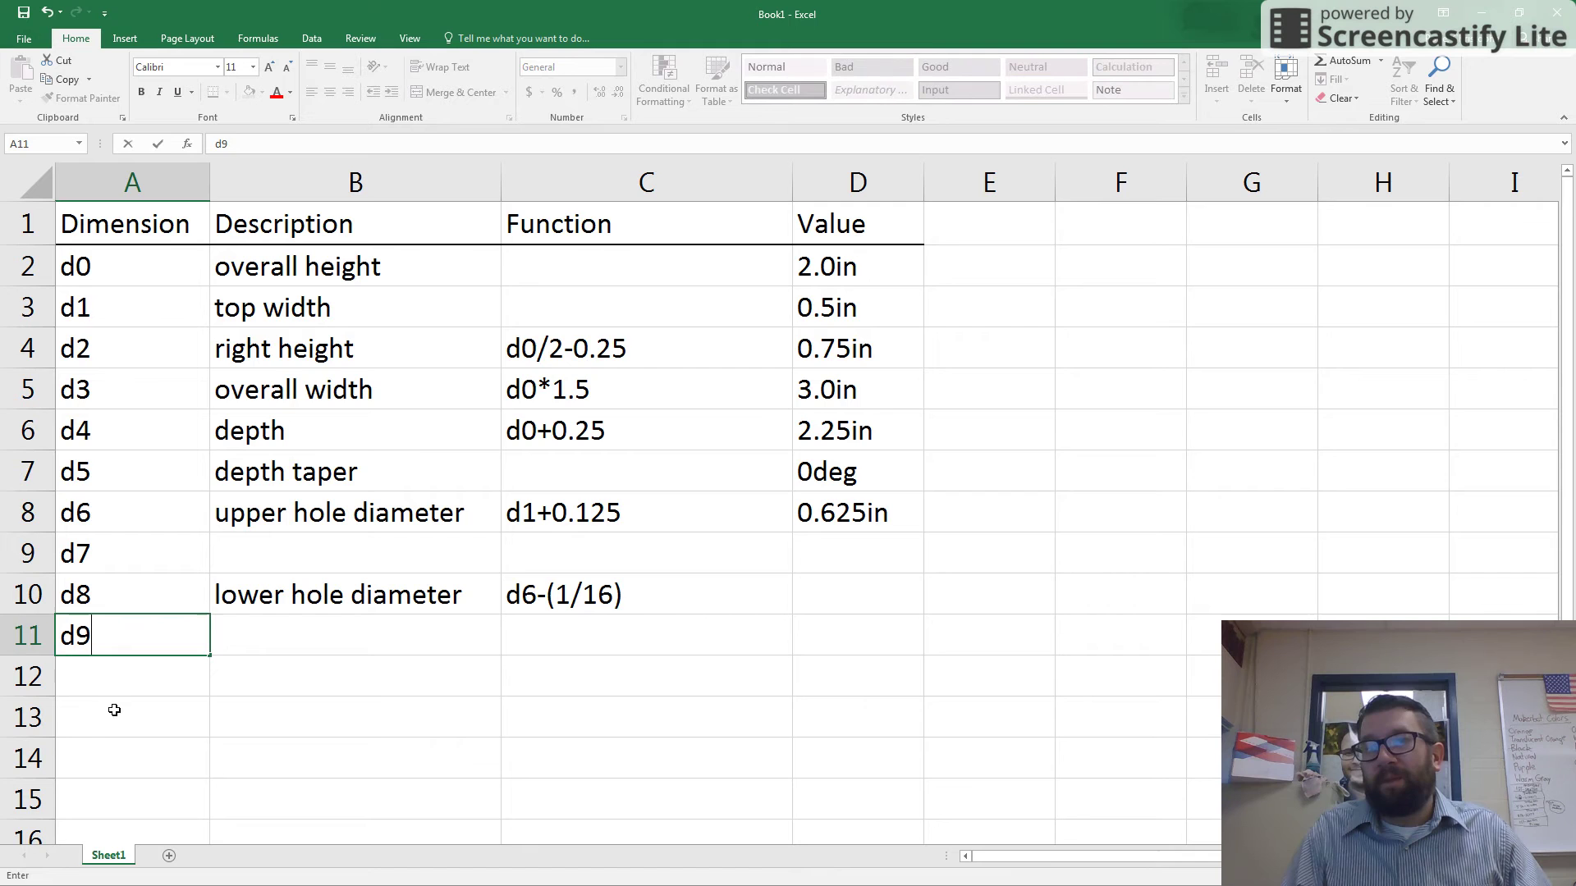
{"action": "left_click", "coordinate": [116, 682]}
{"action": "scroll", "coordinate": [116, 682], "scroll_direction": "down", "scroll_amount": 1}
{"action": "scroll", "coordinate": [141, 663], "scroll_direction": "up", "scroll_amount": 1}
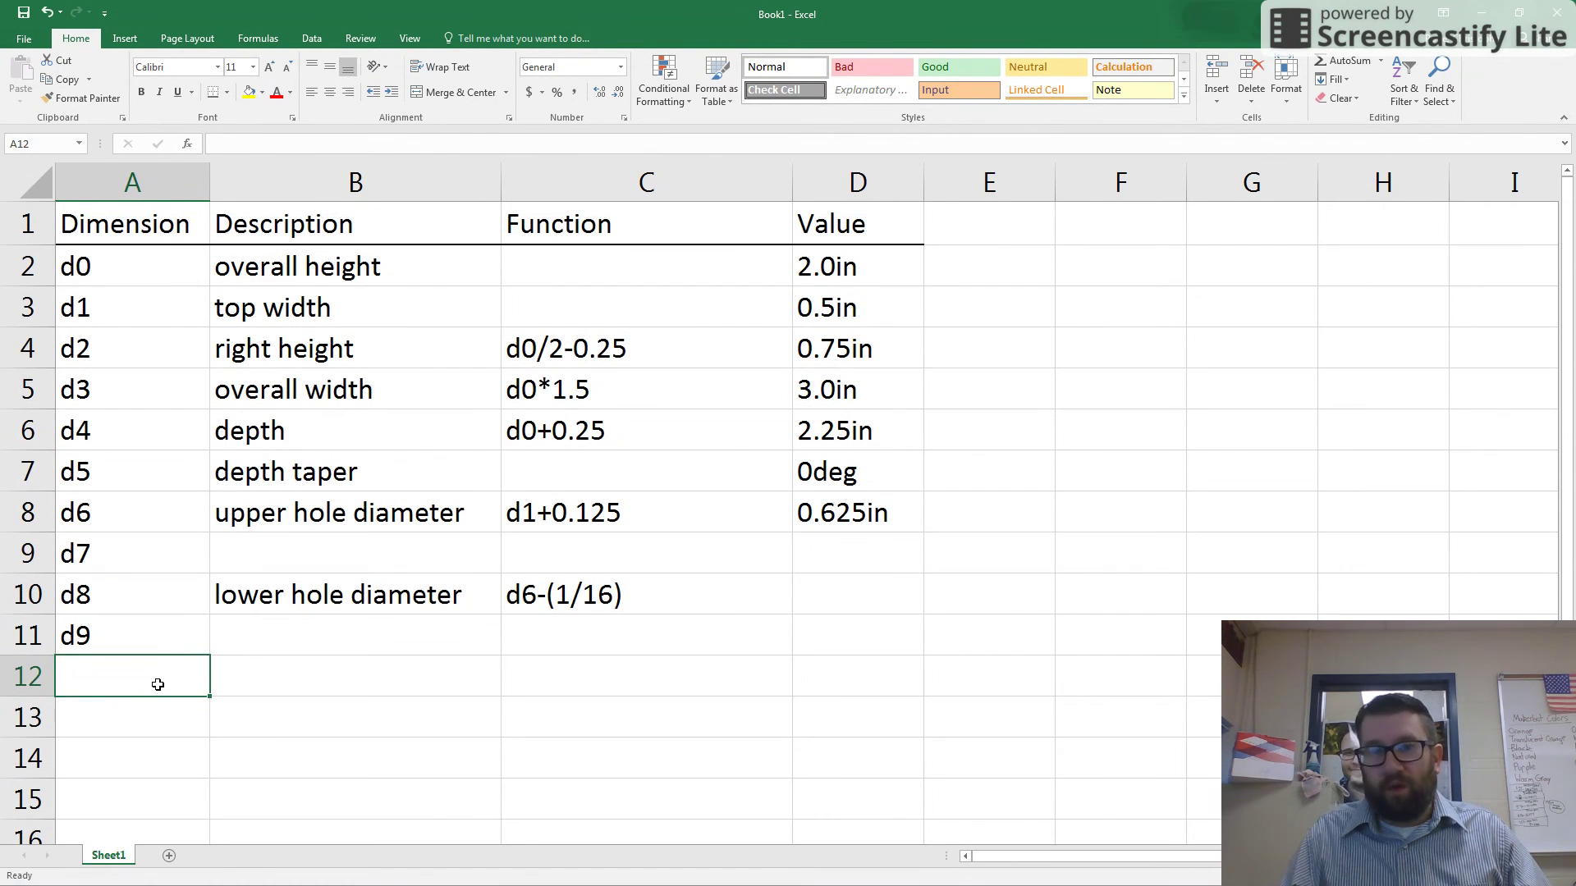
{"action": "type", "text": "d10"}
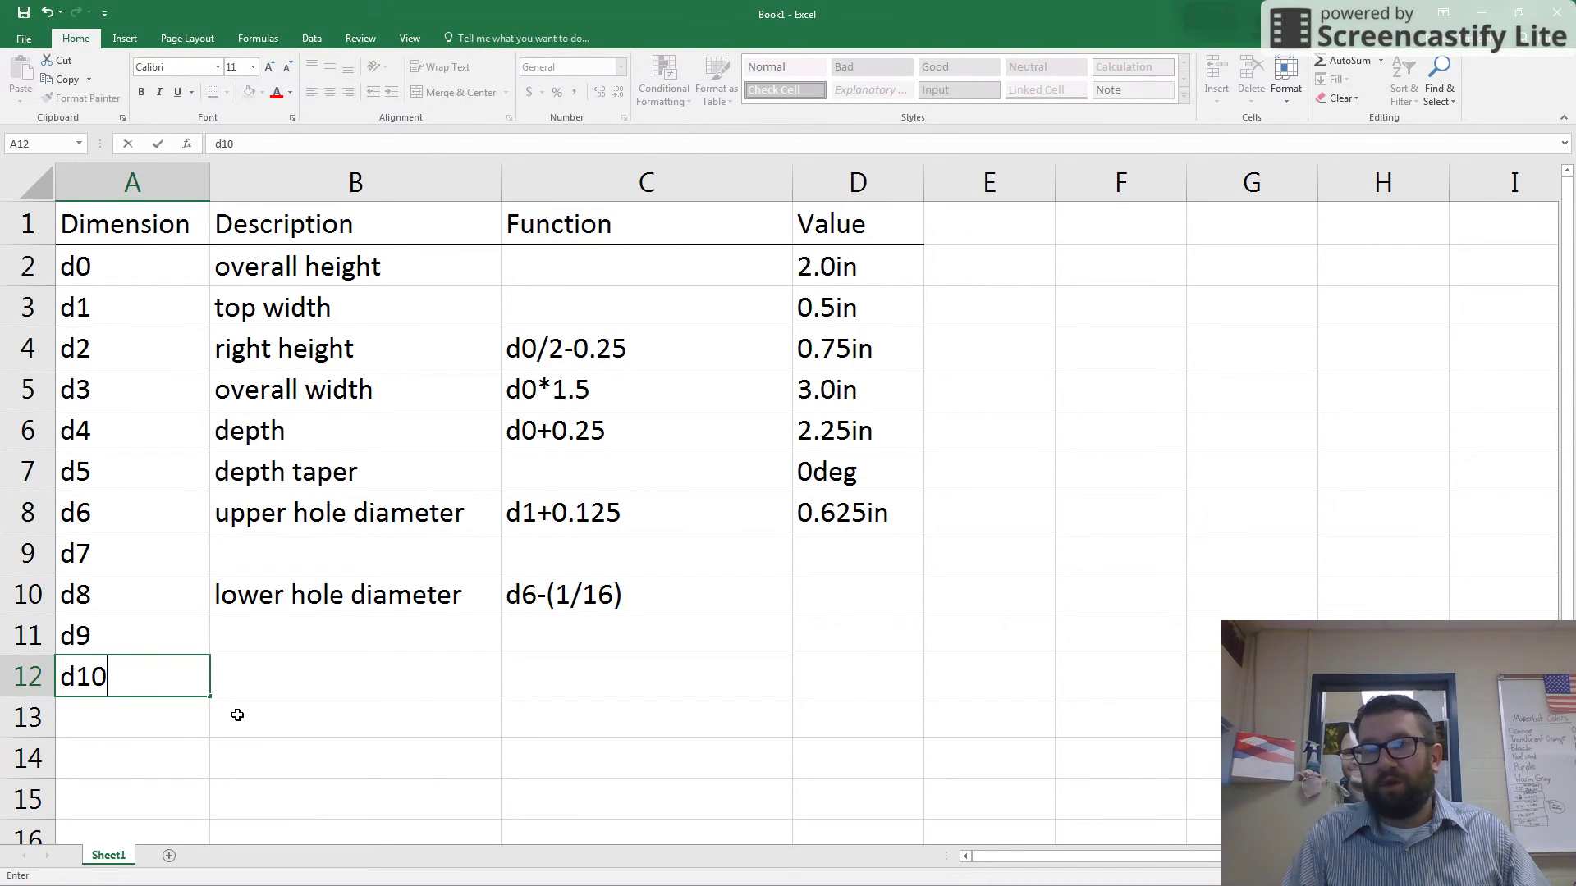
Enter 'right to hole center' as d10's description in cell B12
{"action": "key", "text": "Tab"}
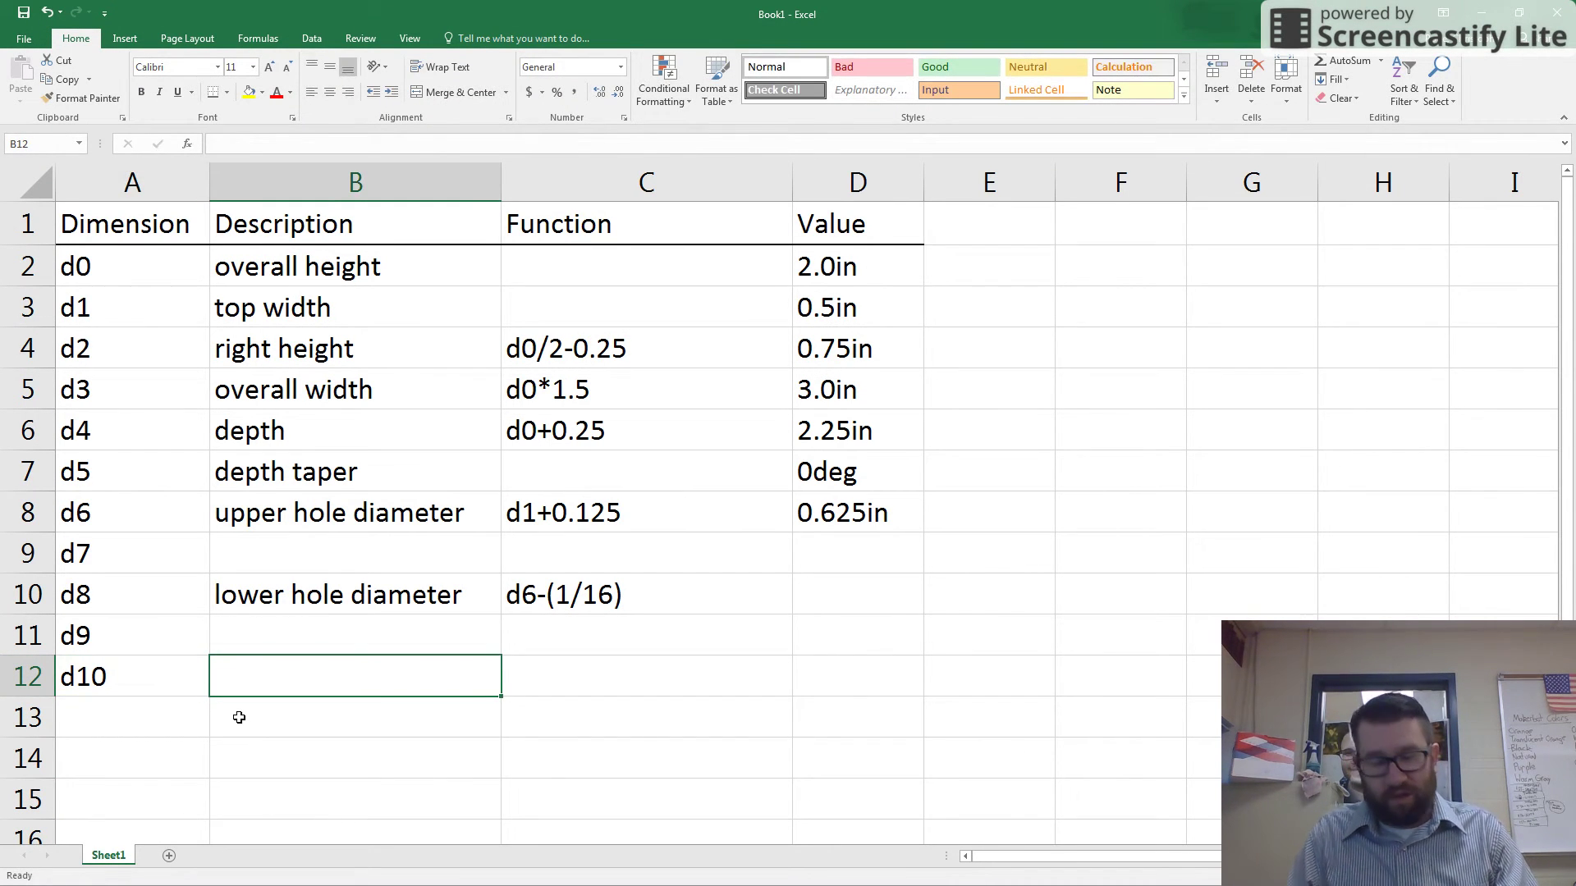
{"action": "type", "text": "right to "}
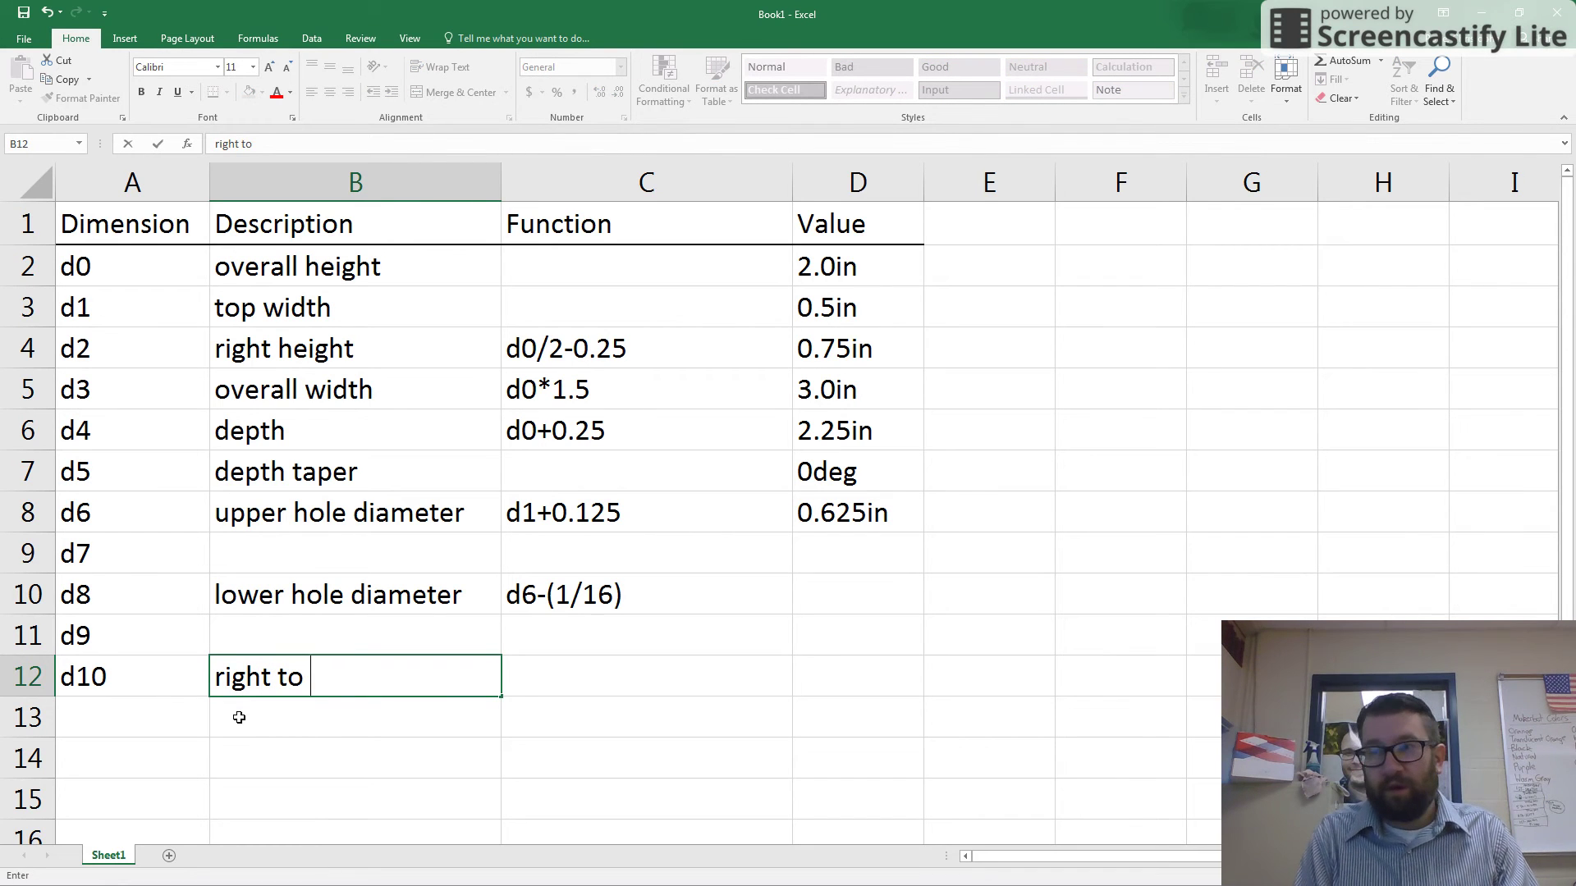
{"action": "type", "text": "hole "}
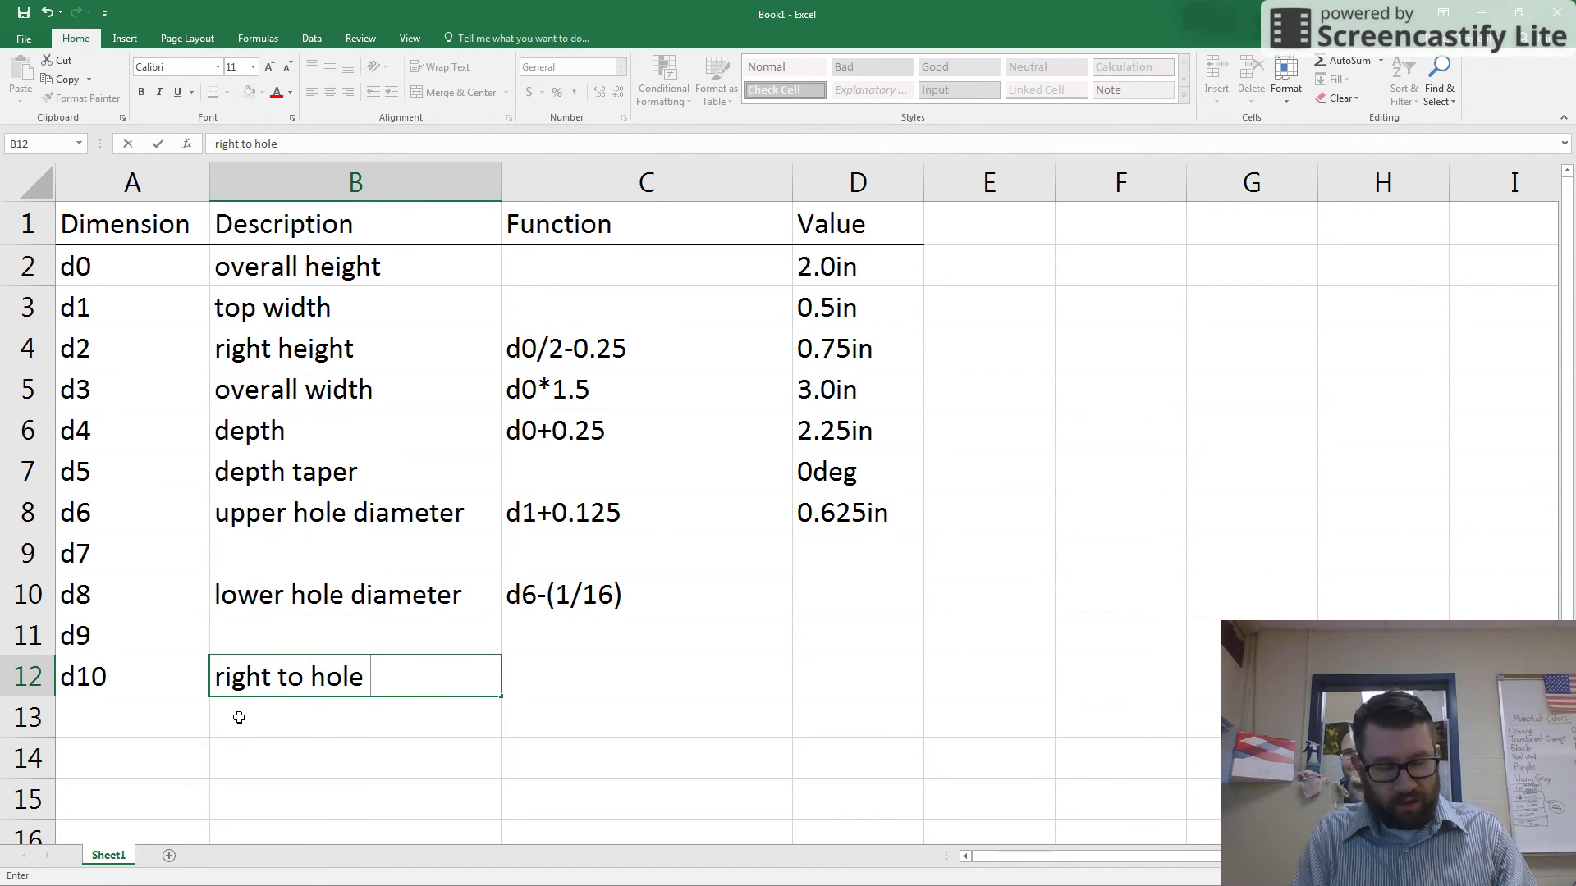
{"action": "type", "text": "center"}
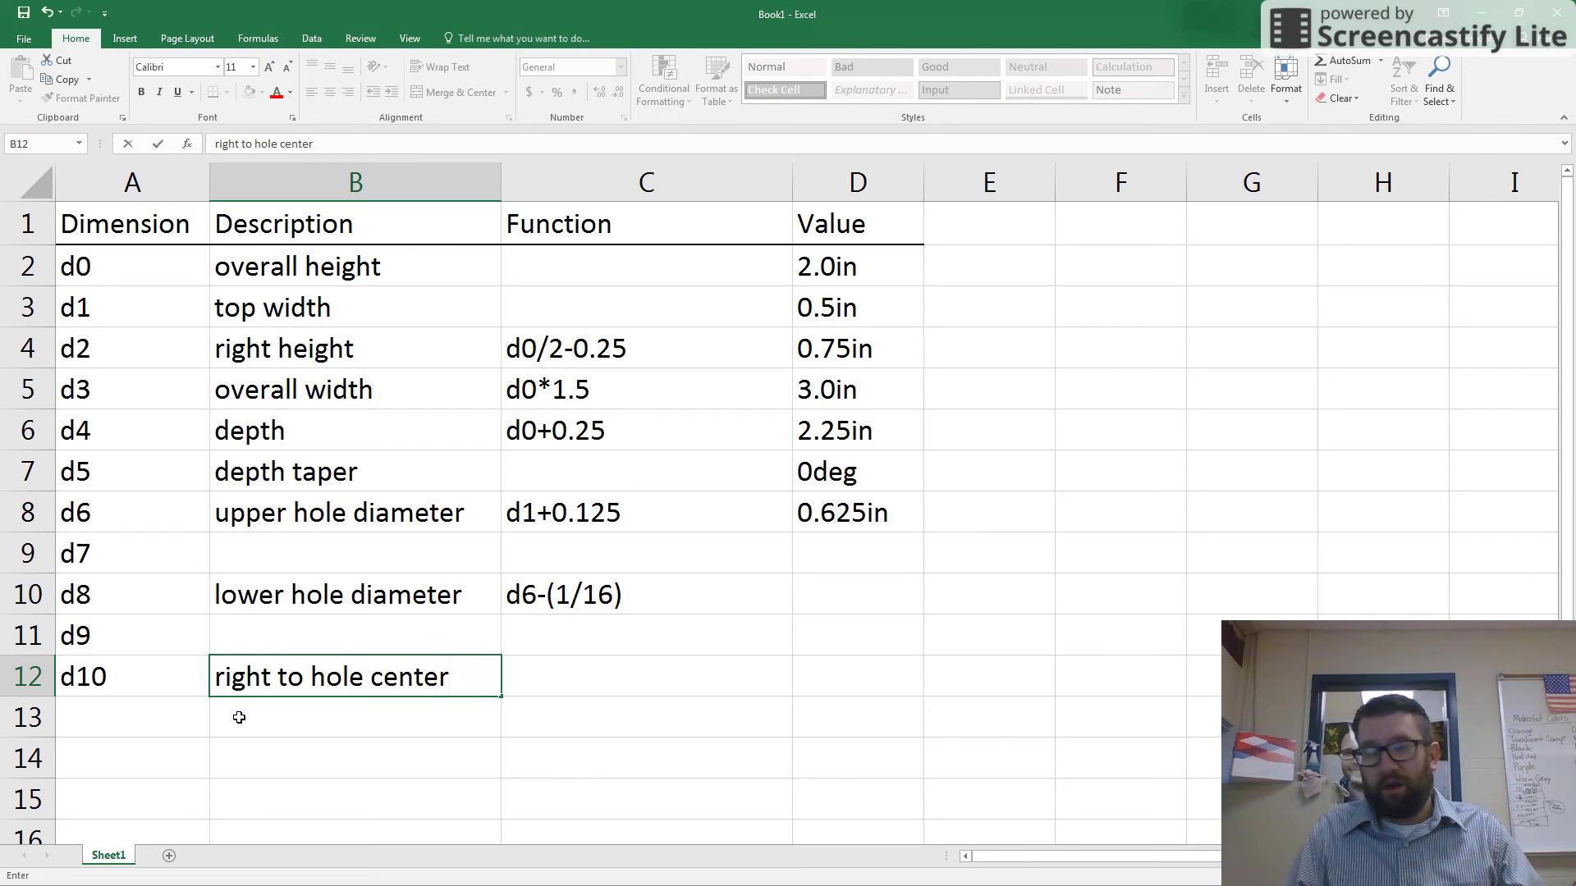
{"action": "key", "text": "Tab"}
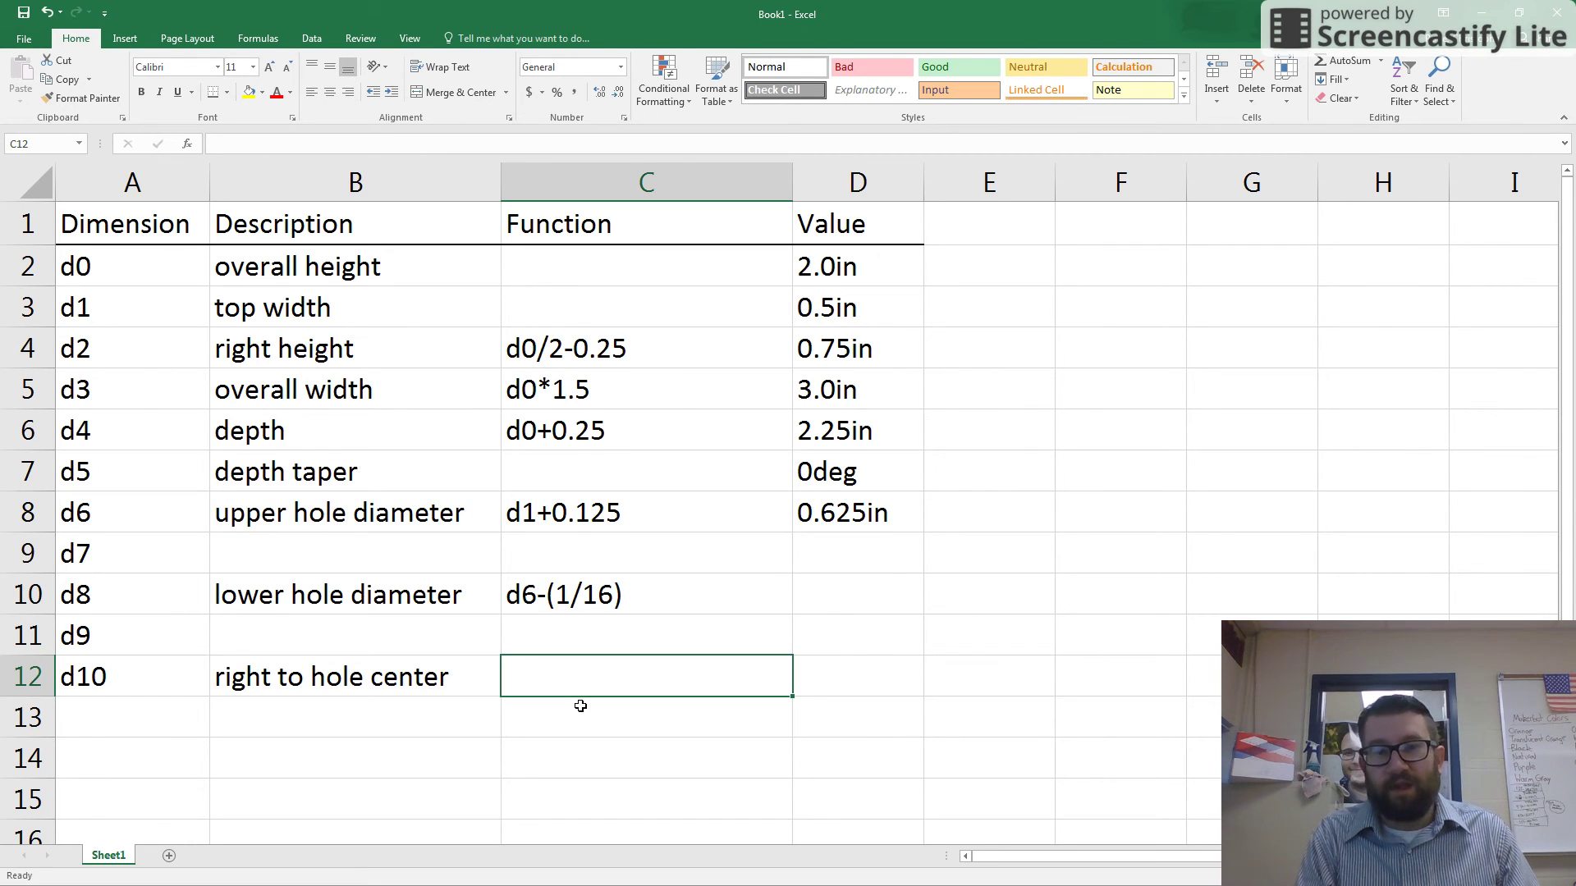
Enter d6+0.125+(d8/2) as d10's function in cell C12, overriding AutoComplete
{"action": "type", "text": "d6-"}
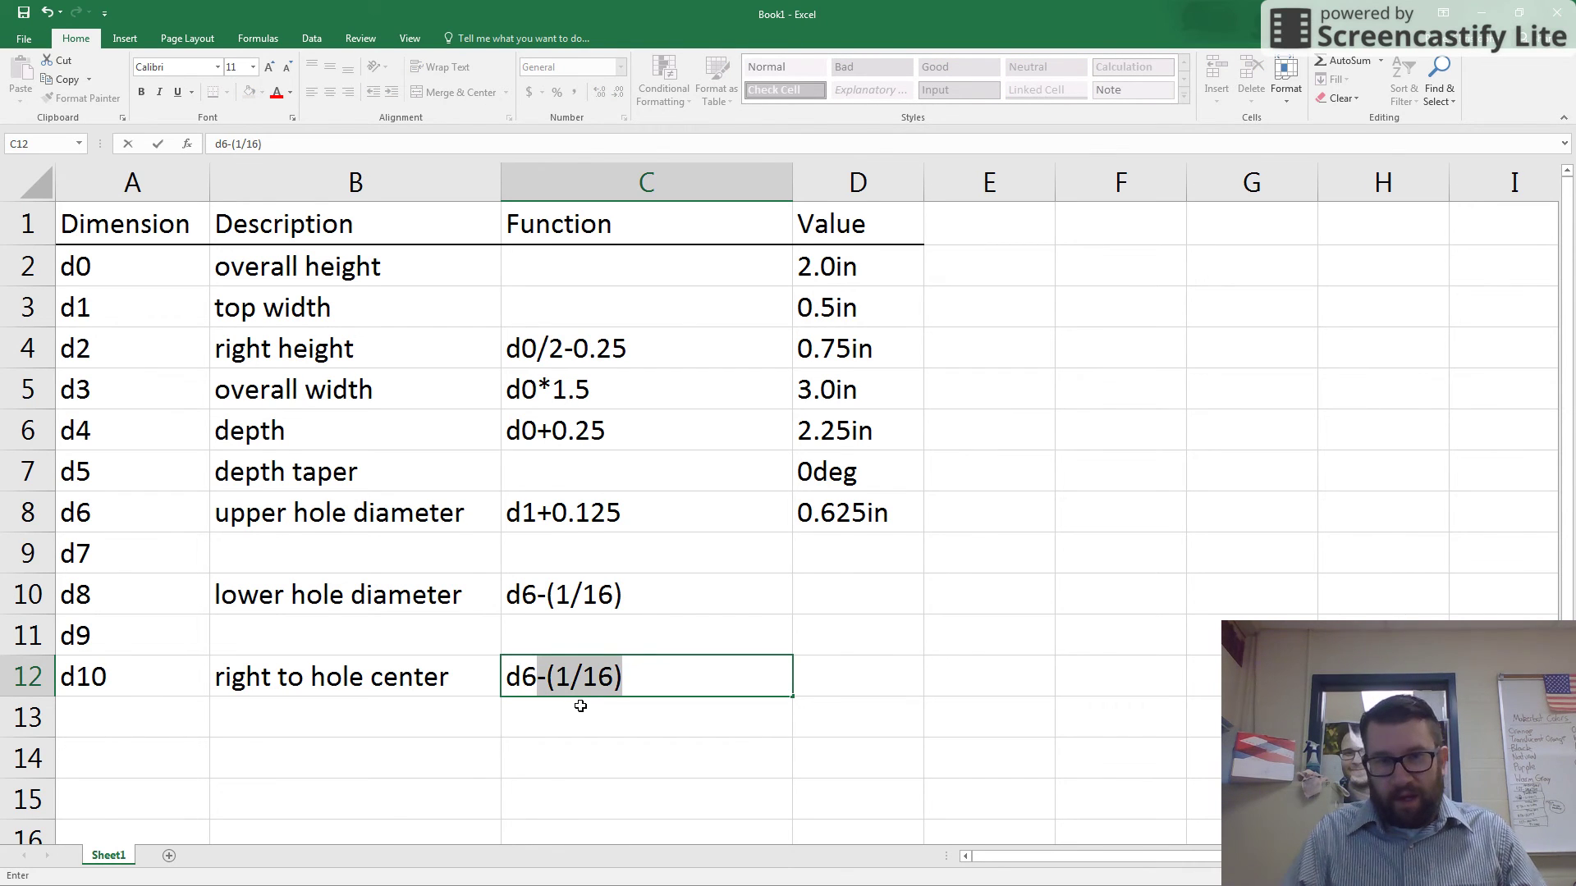
{"action": "key", "text": "BackSpace"}
{"action": "key", "text": "BackSpace"}
{"action": "type", "text": "+"}
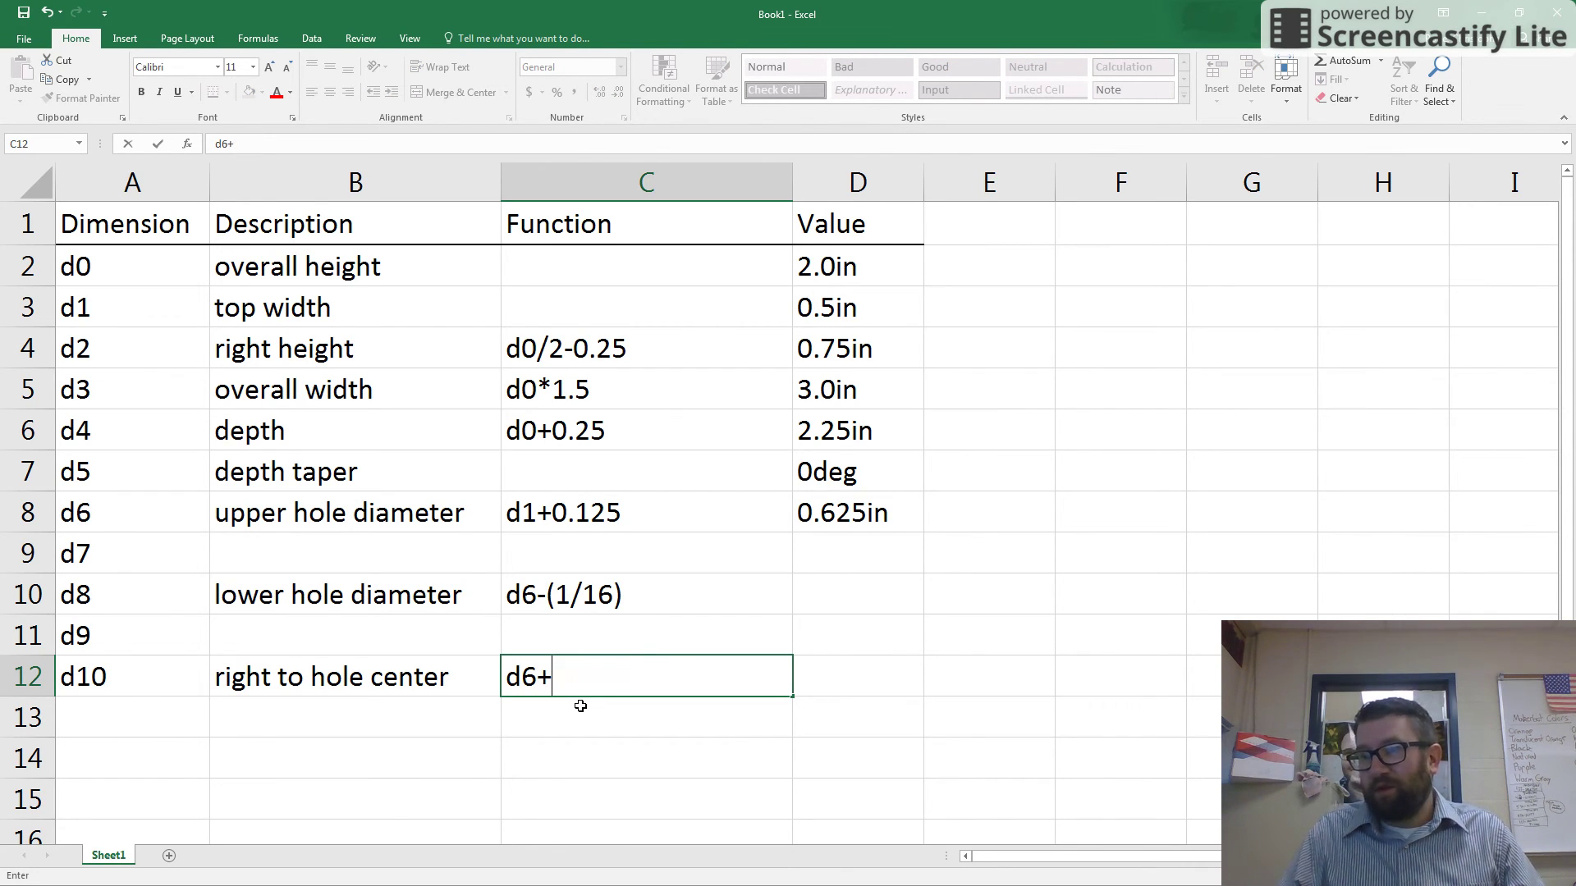
{"action": "type", "text": "0.125"}
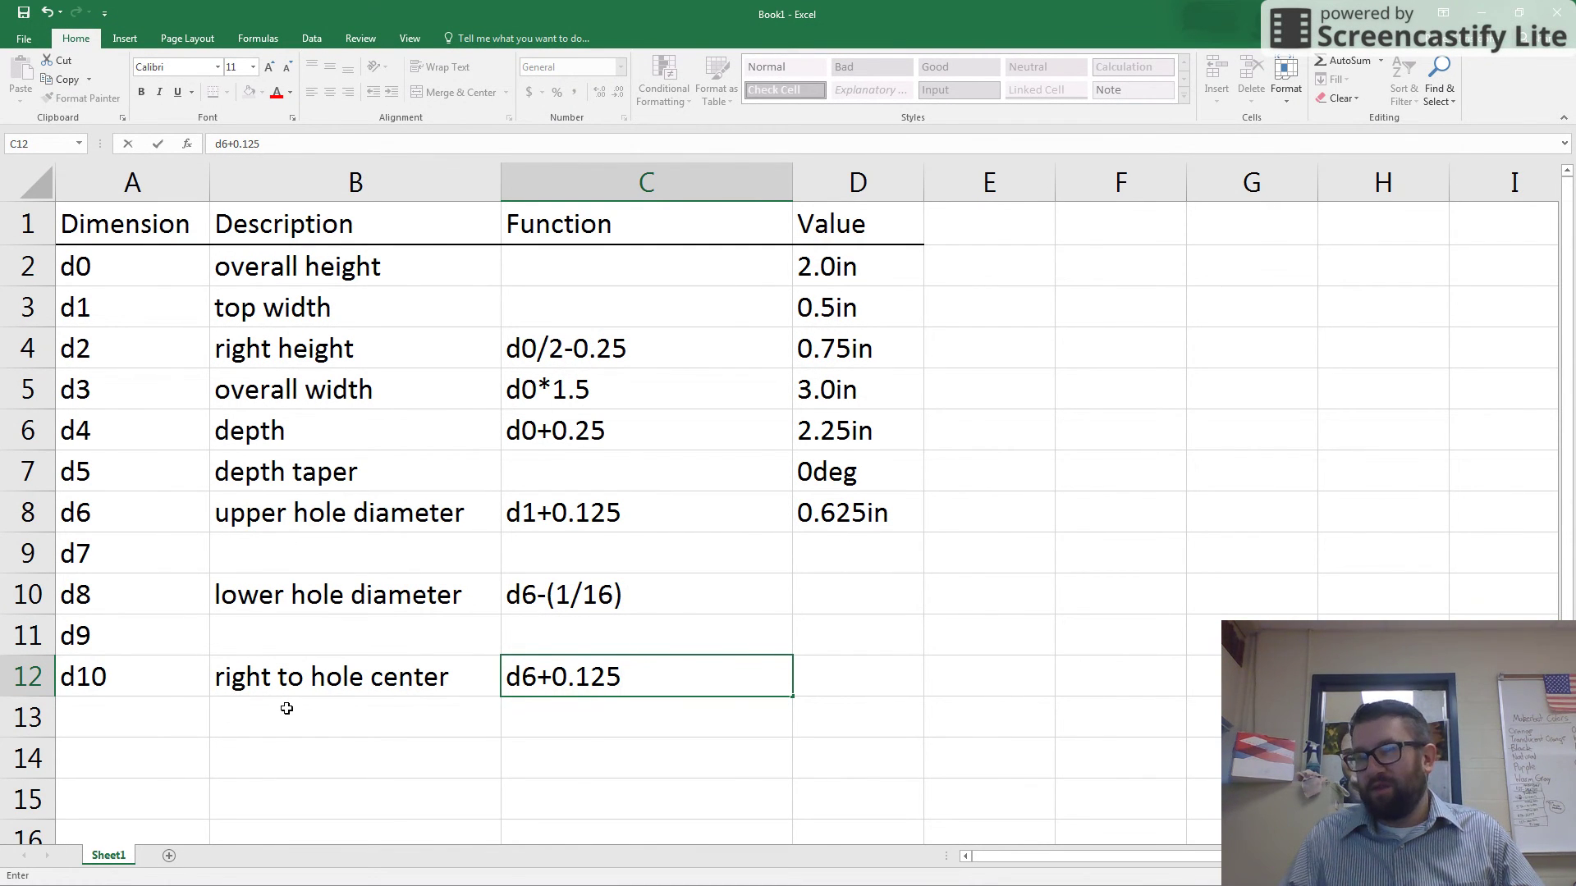
{"action": "type", "text": "+"}
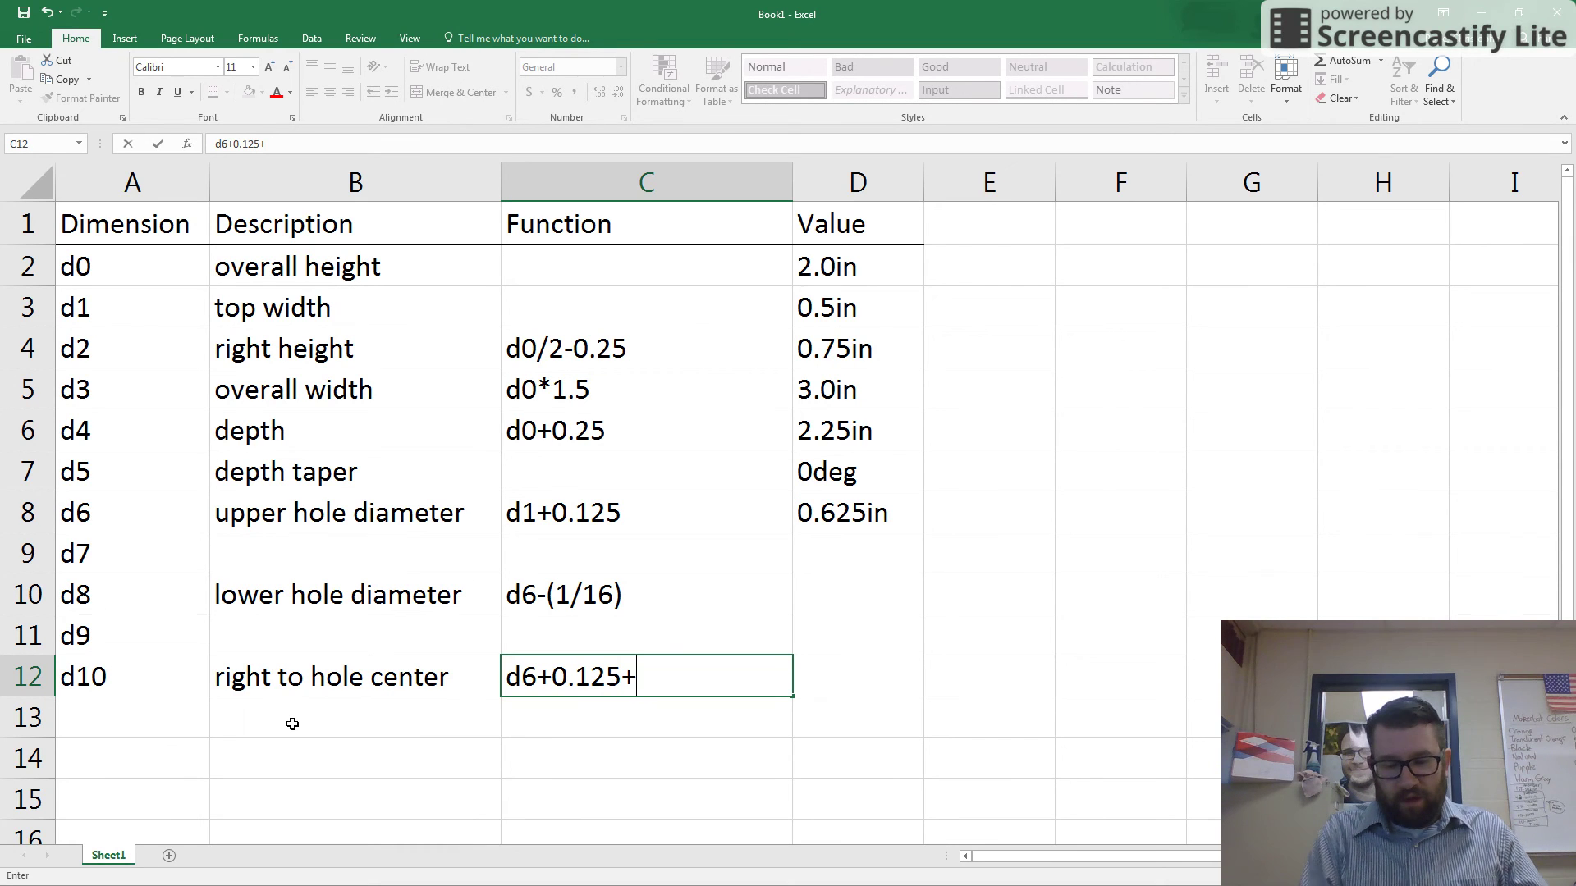
{"action": "type", "text": "(d8"}
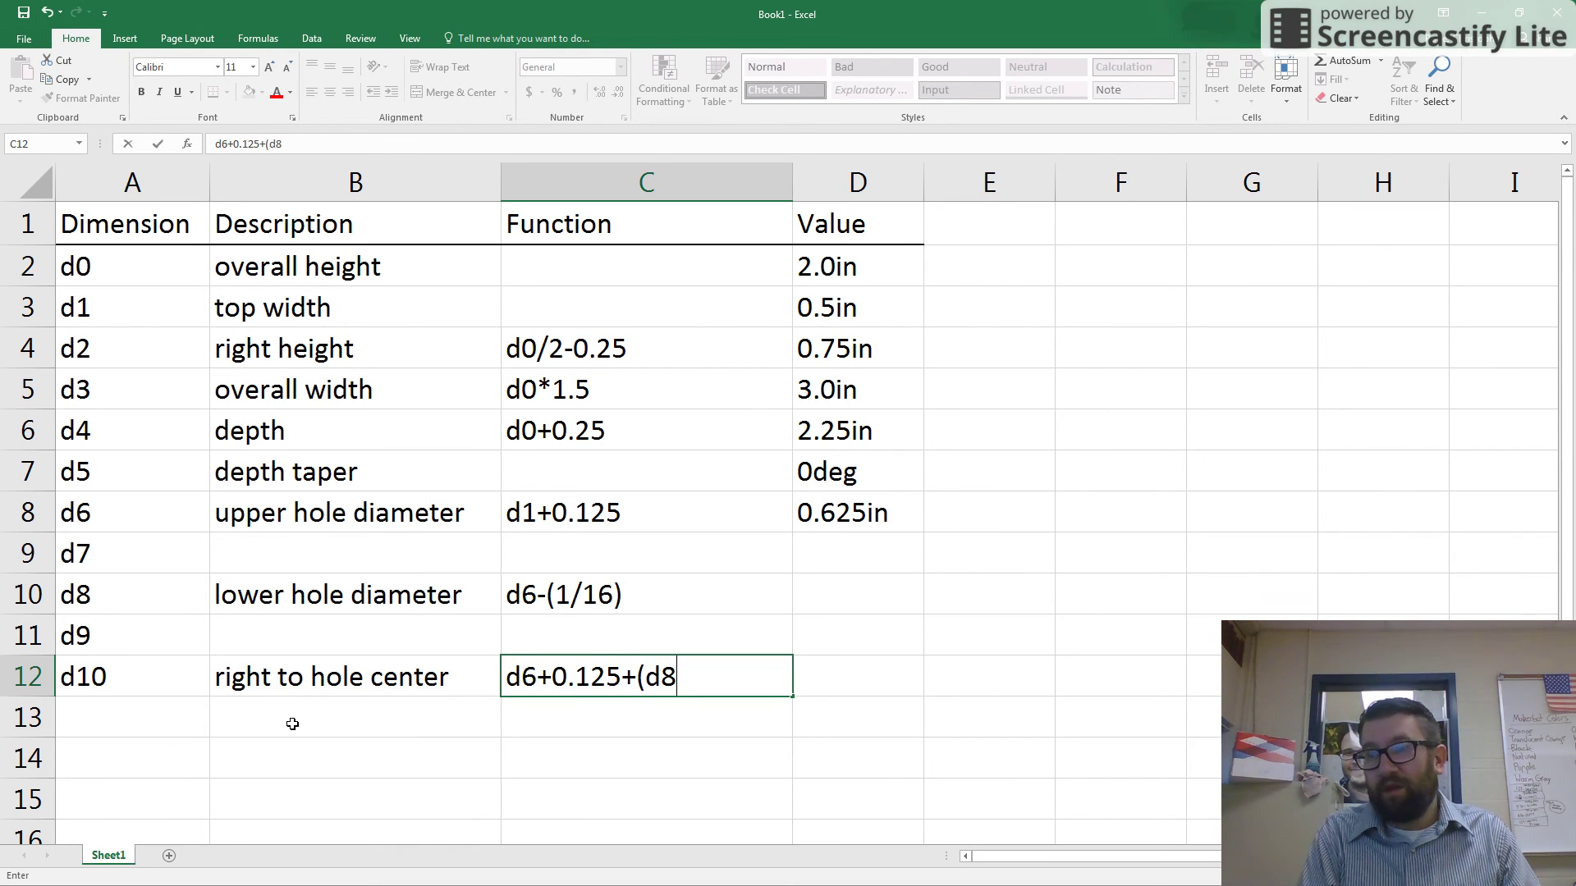
{"action": "type", "text": "/"}
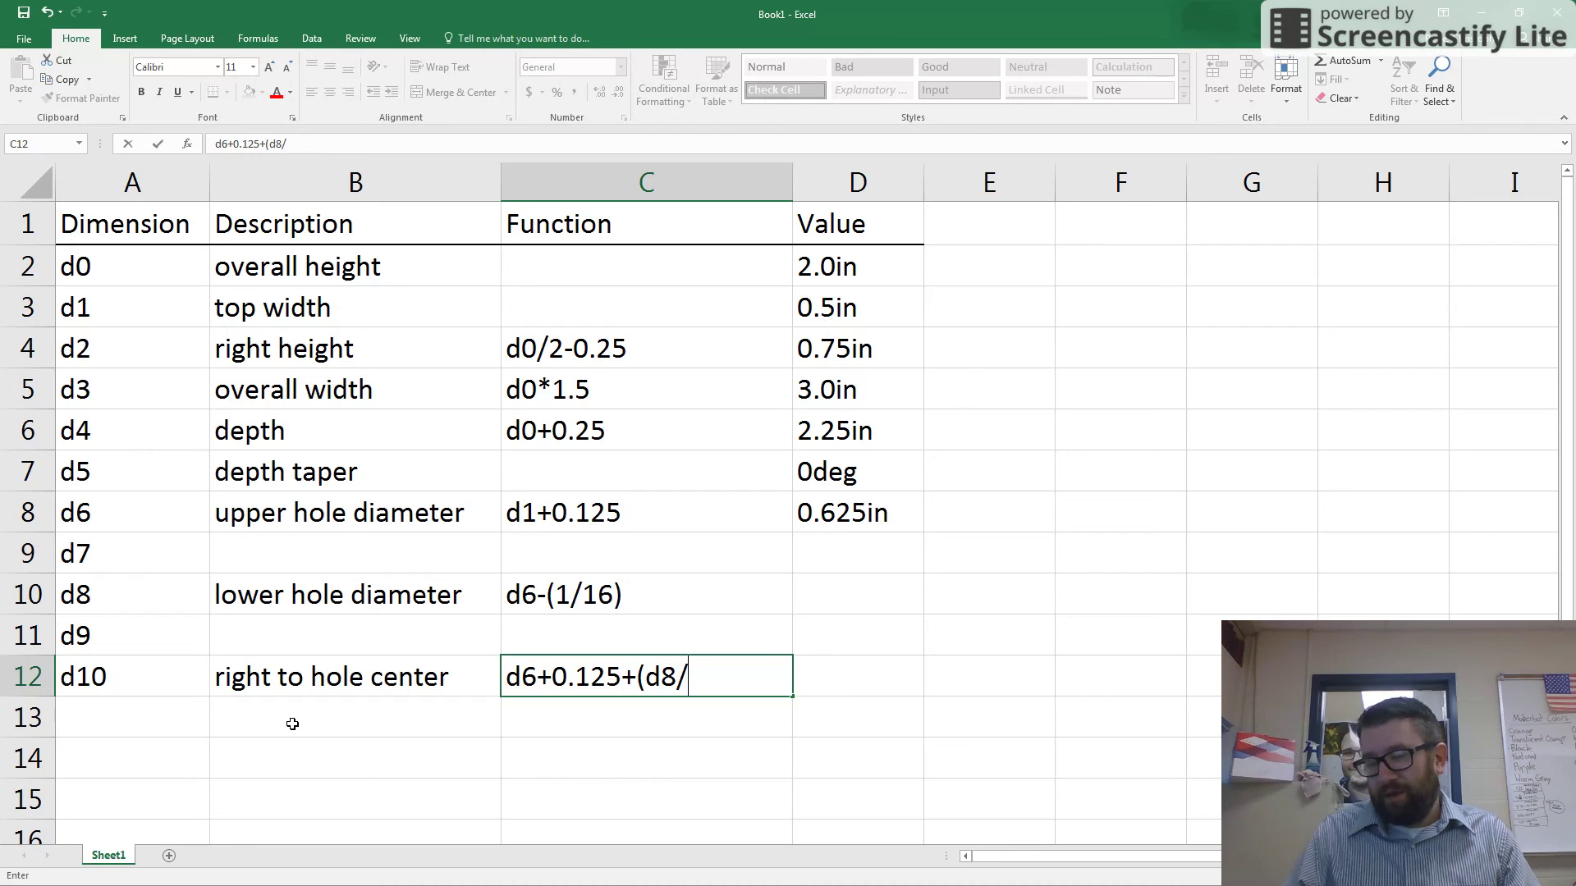
{"action": "type", "text": "2)"}
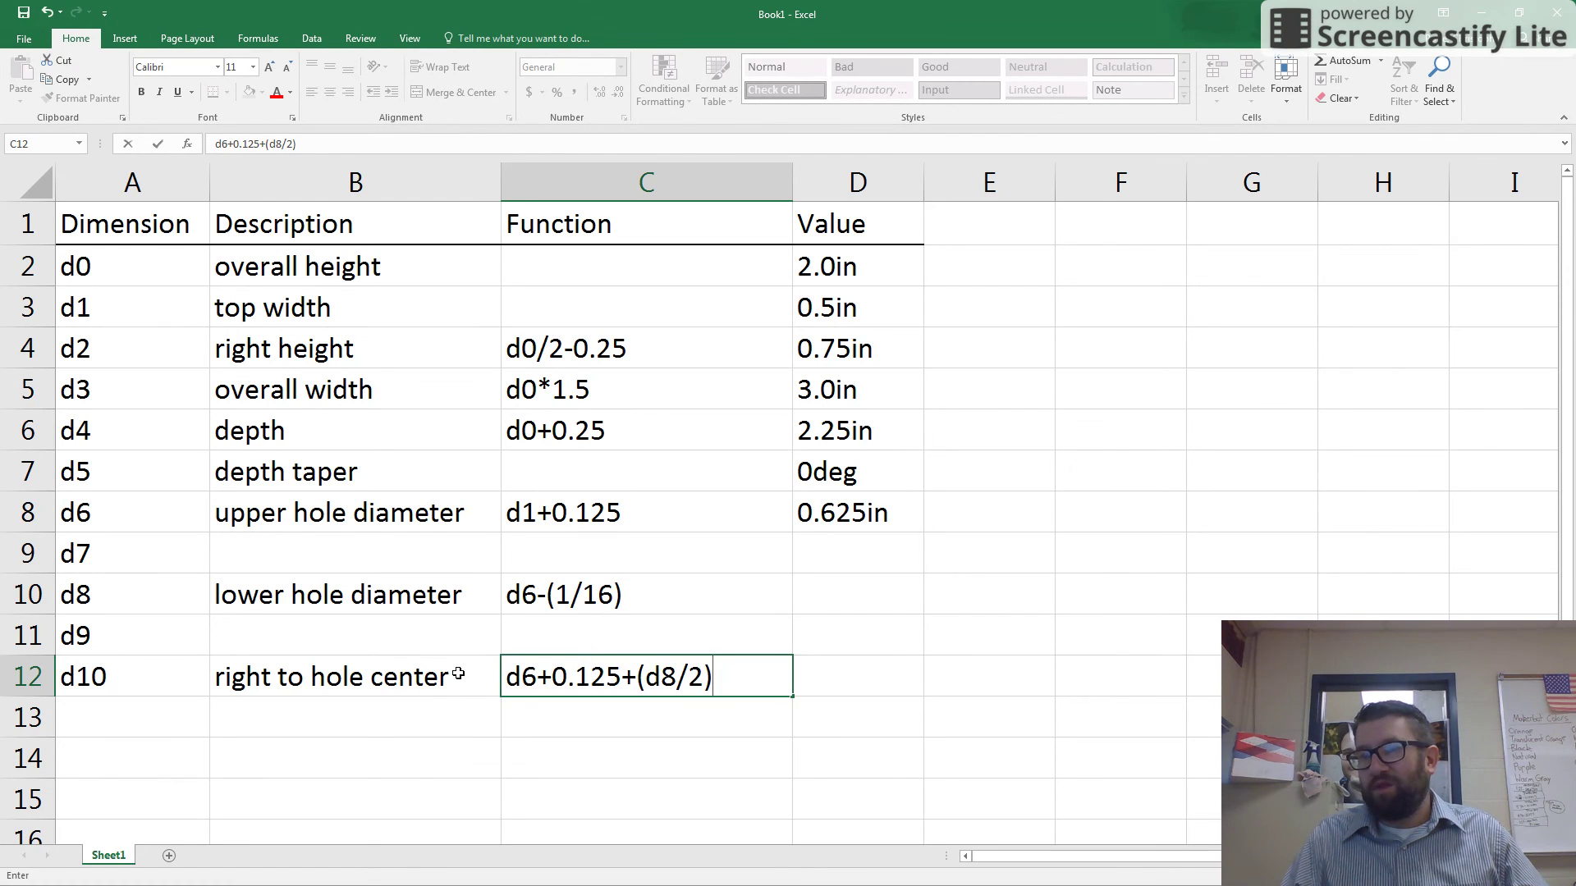
{"action": "left_click", "coordinate": [837, 684]}
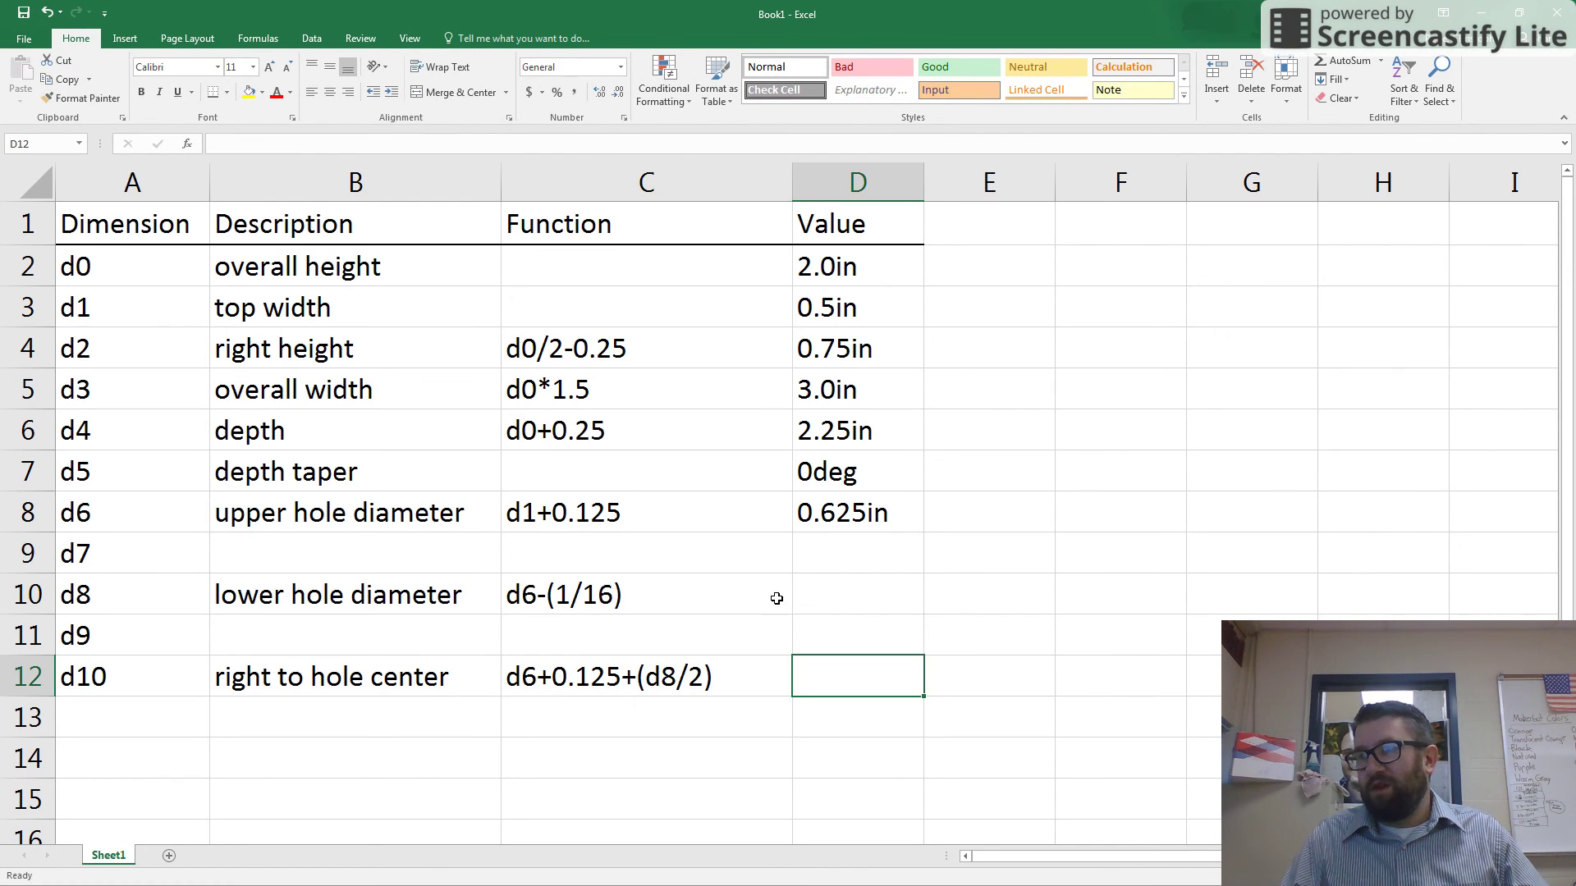
{"action": "left_click", "coordinate": [125, 725]}
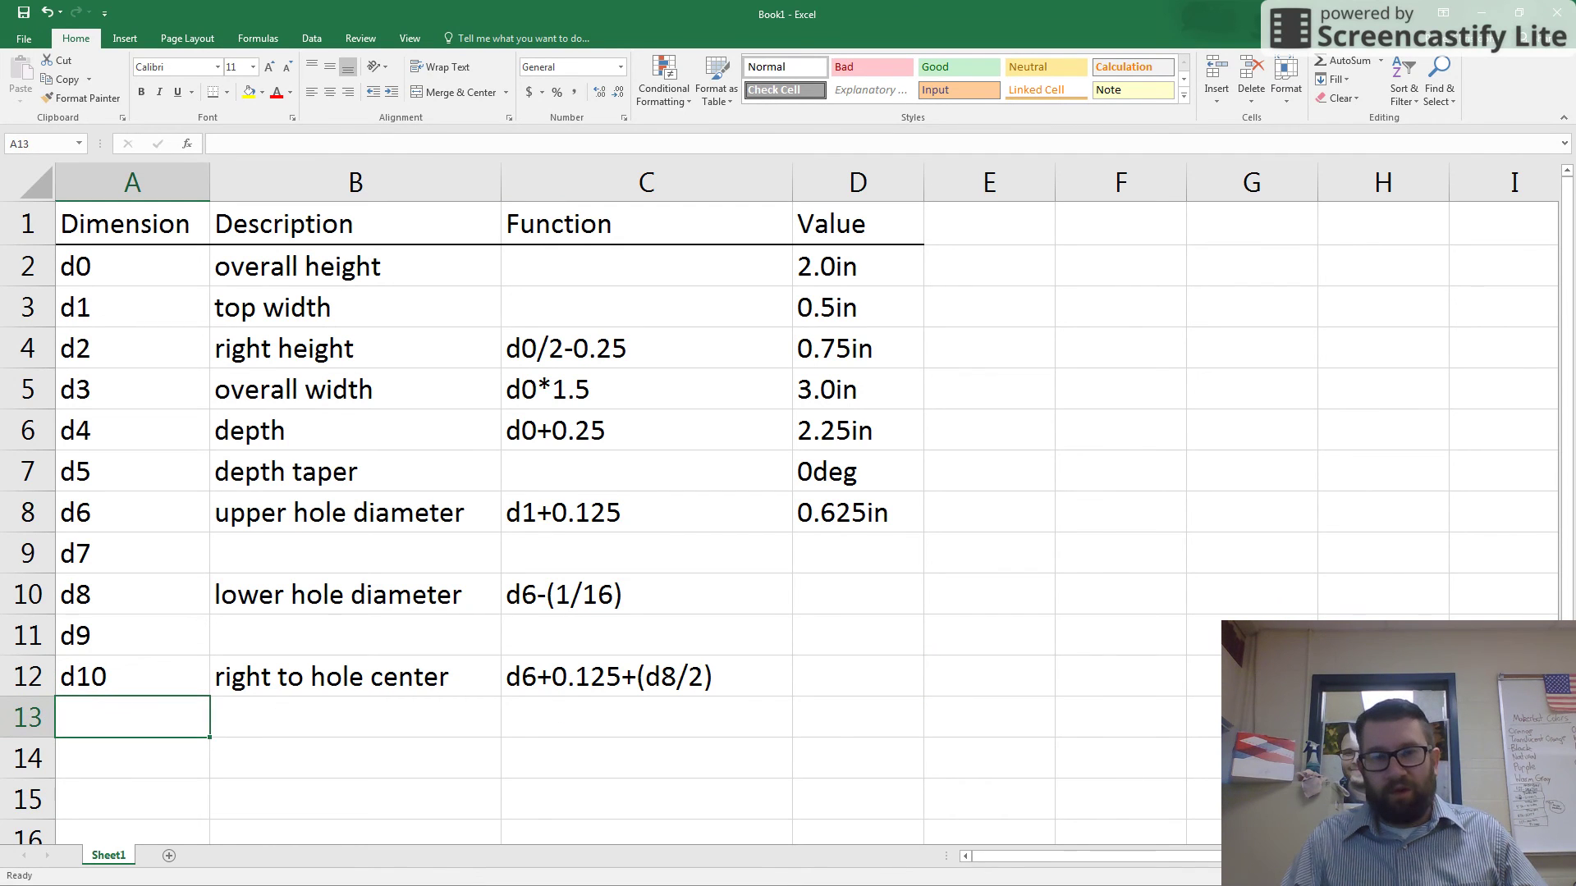
{"action": "key", "text": "alt+Tab"}
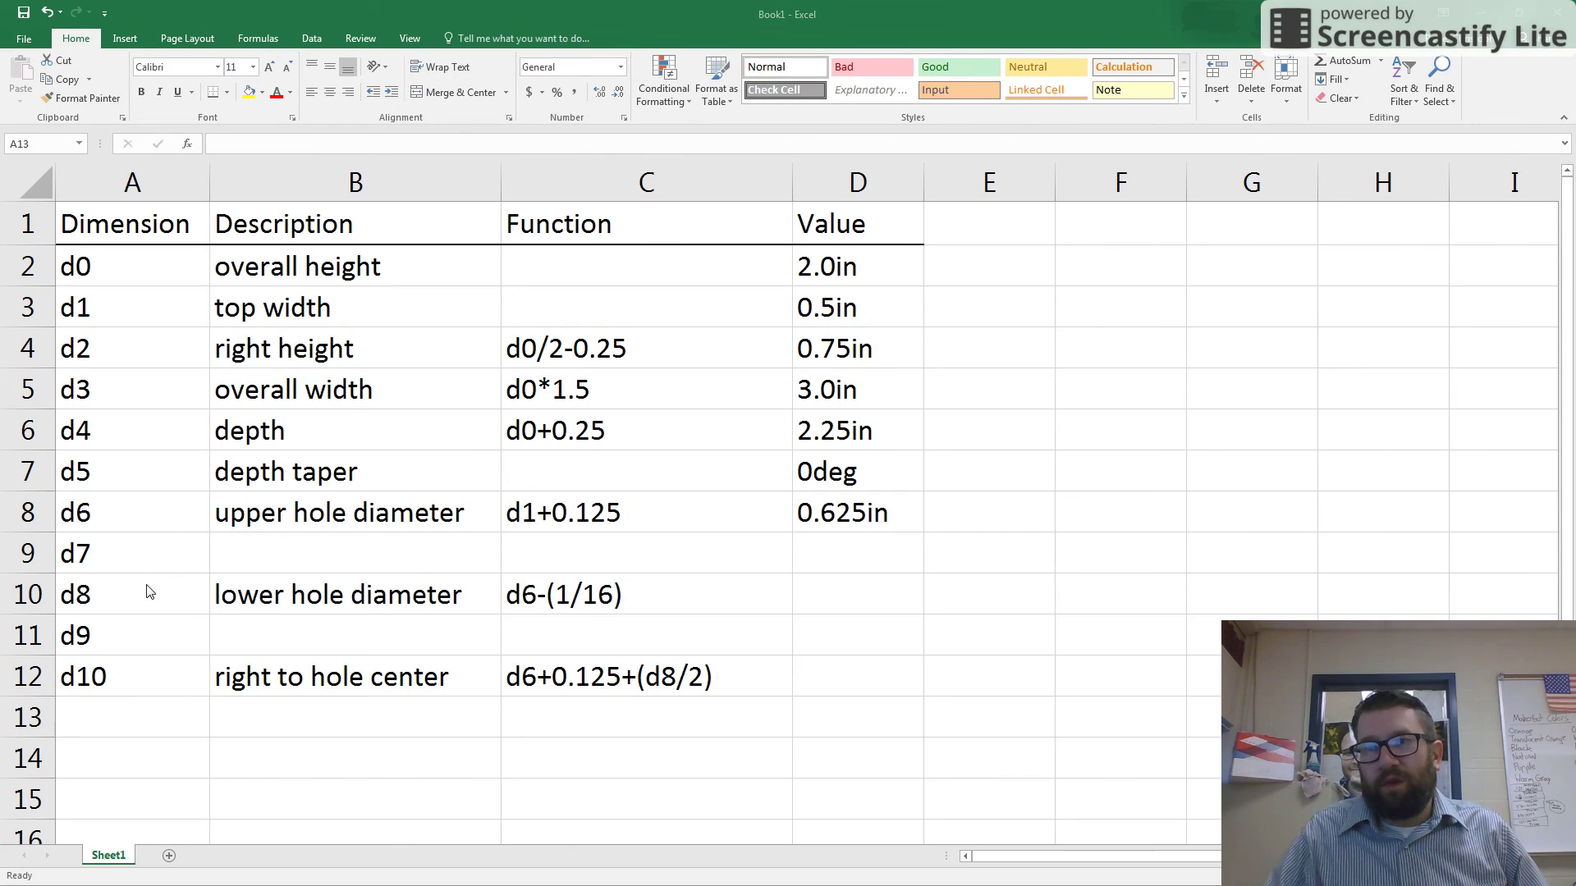
Enter d11 in A13 with the description 'hole center to center' in B13
{"action": "left_click", "coordinate": [111, 714]}
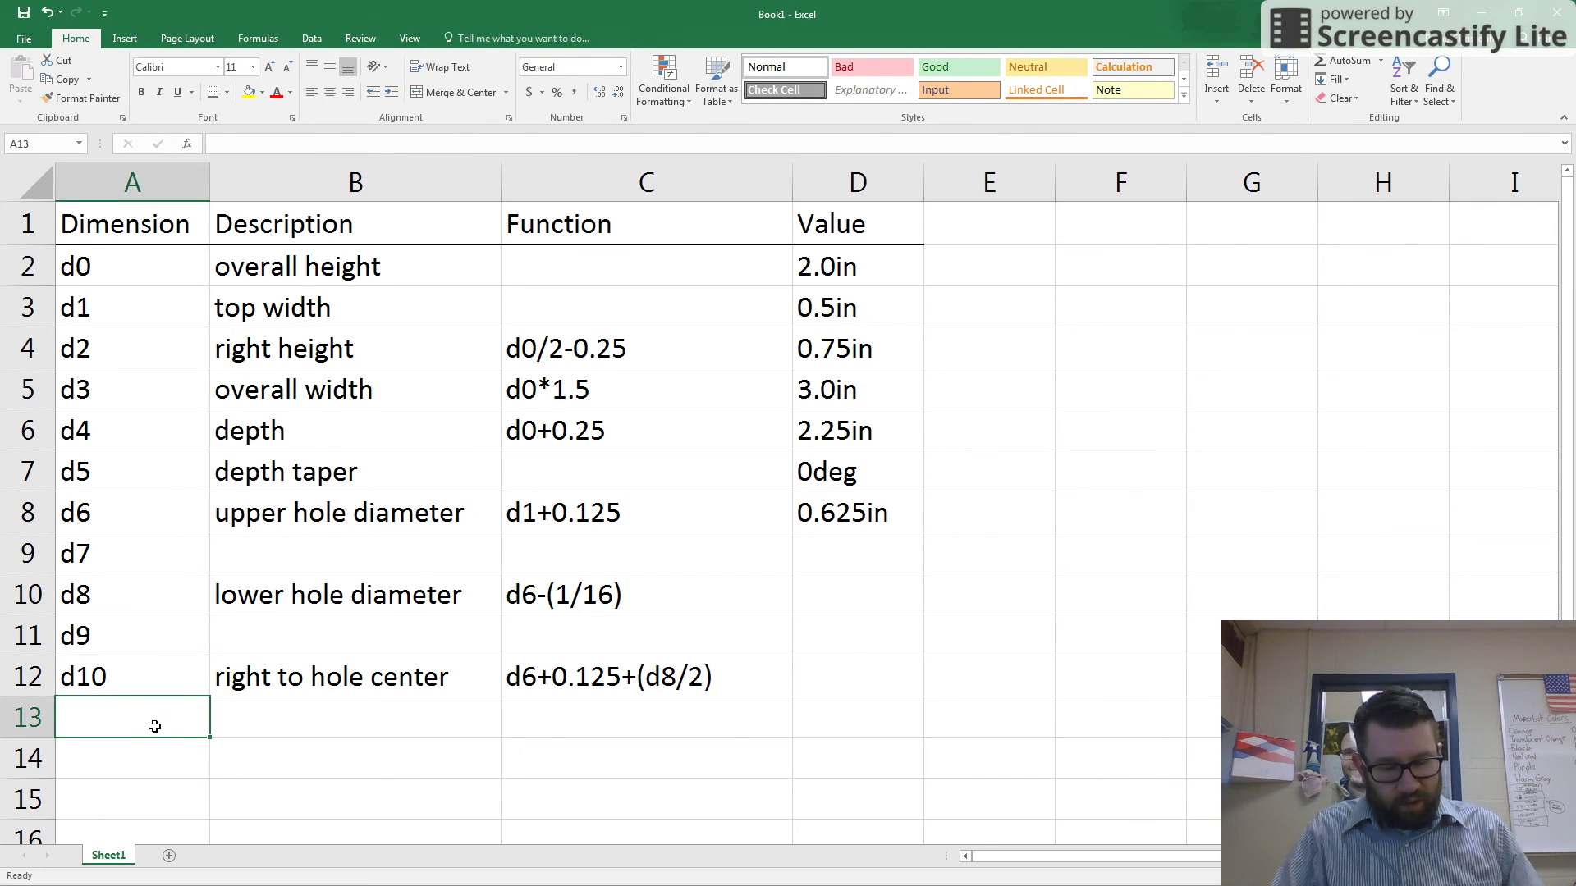
{"action": "type", "text": "d11"}
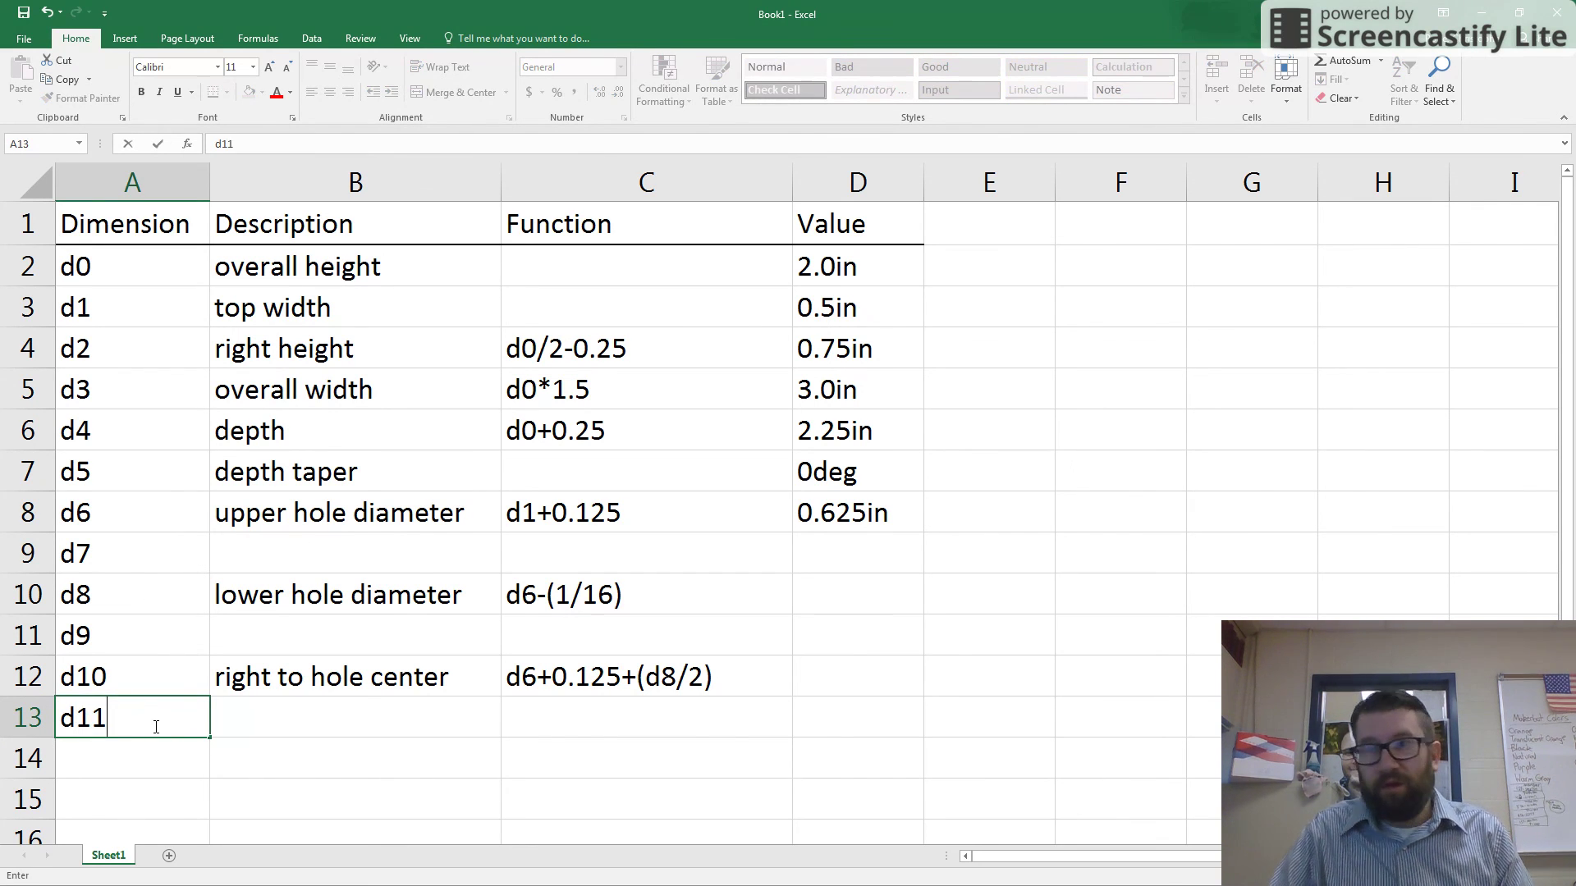
{"action": "key", "text": "Tab"}
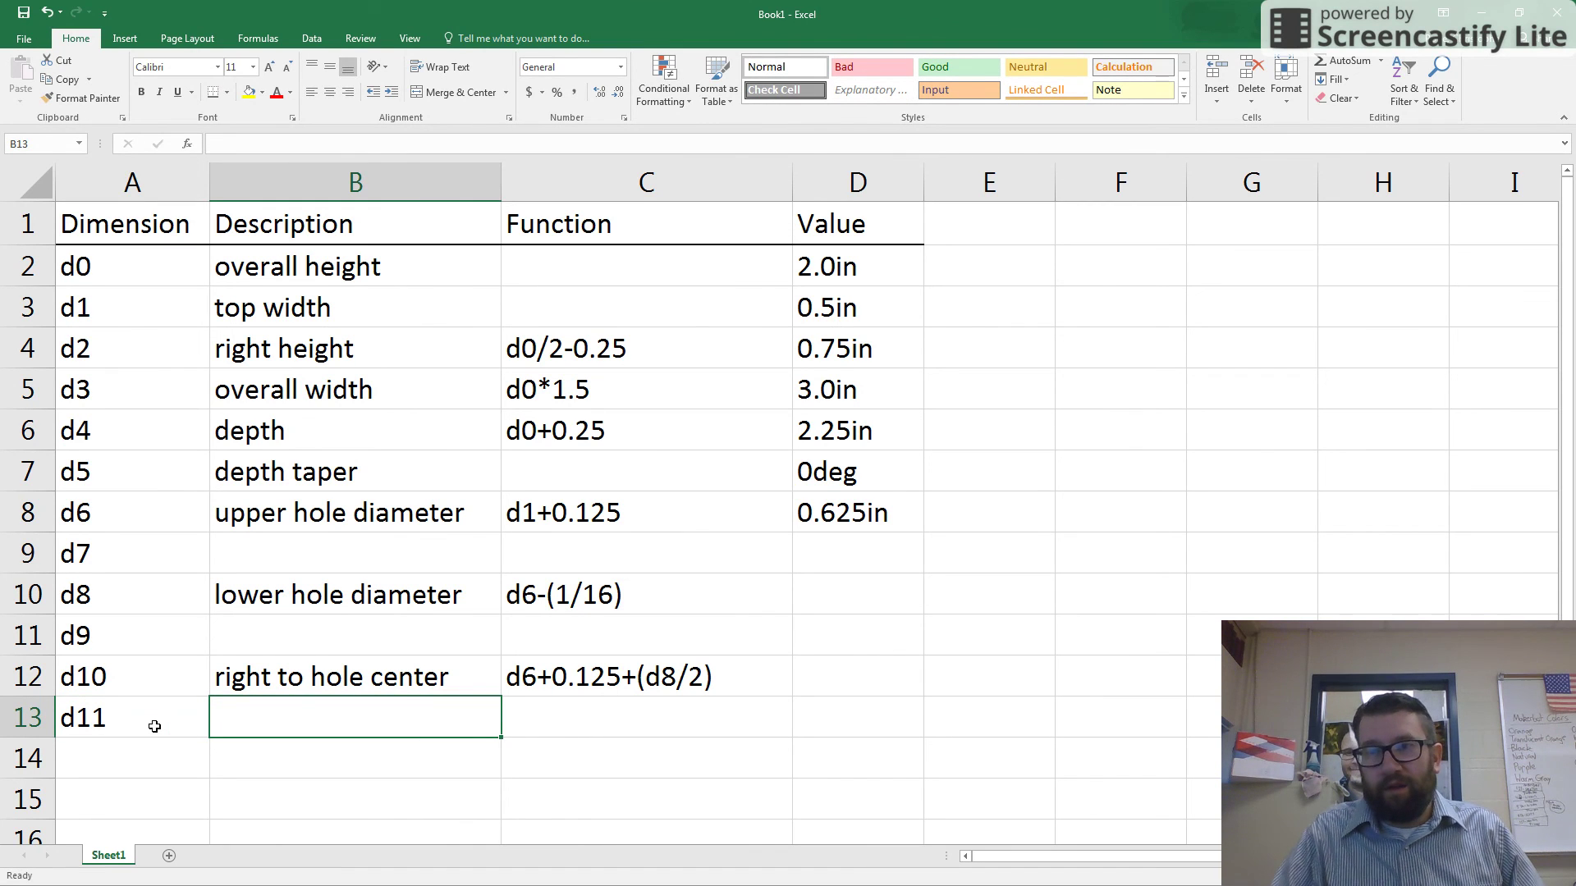
{"action": "type", "text": "hole center"}
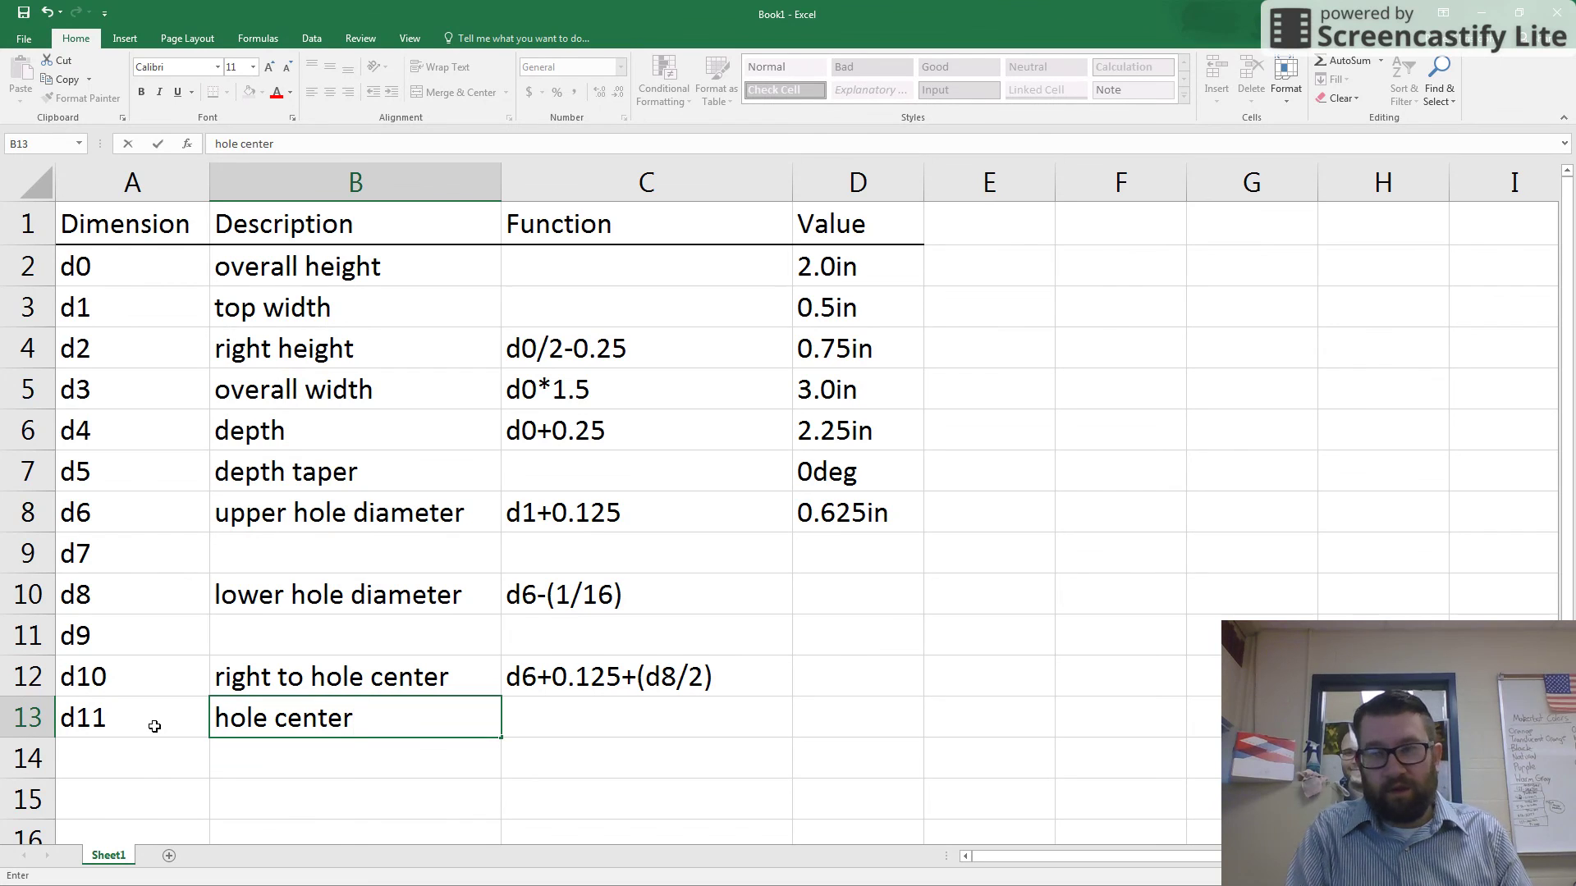
{"action": "type", "text": " to center"}
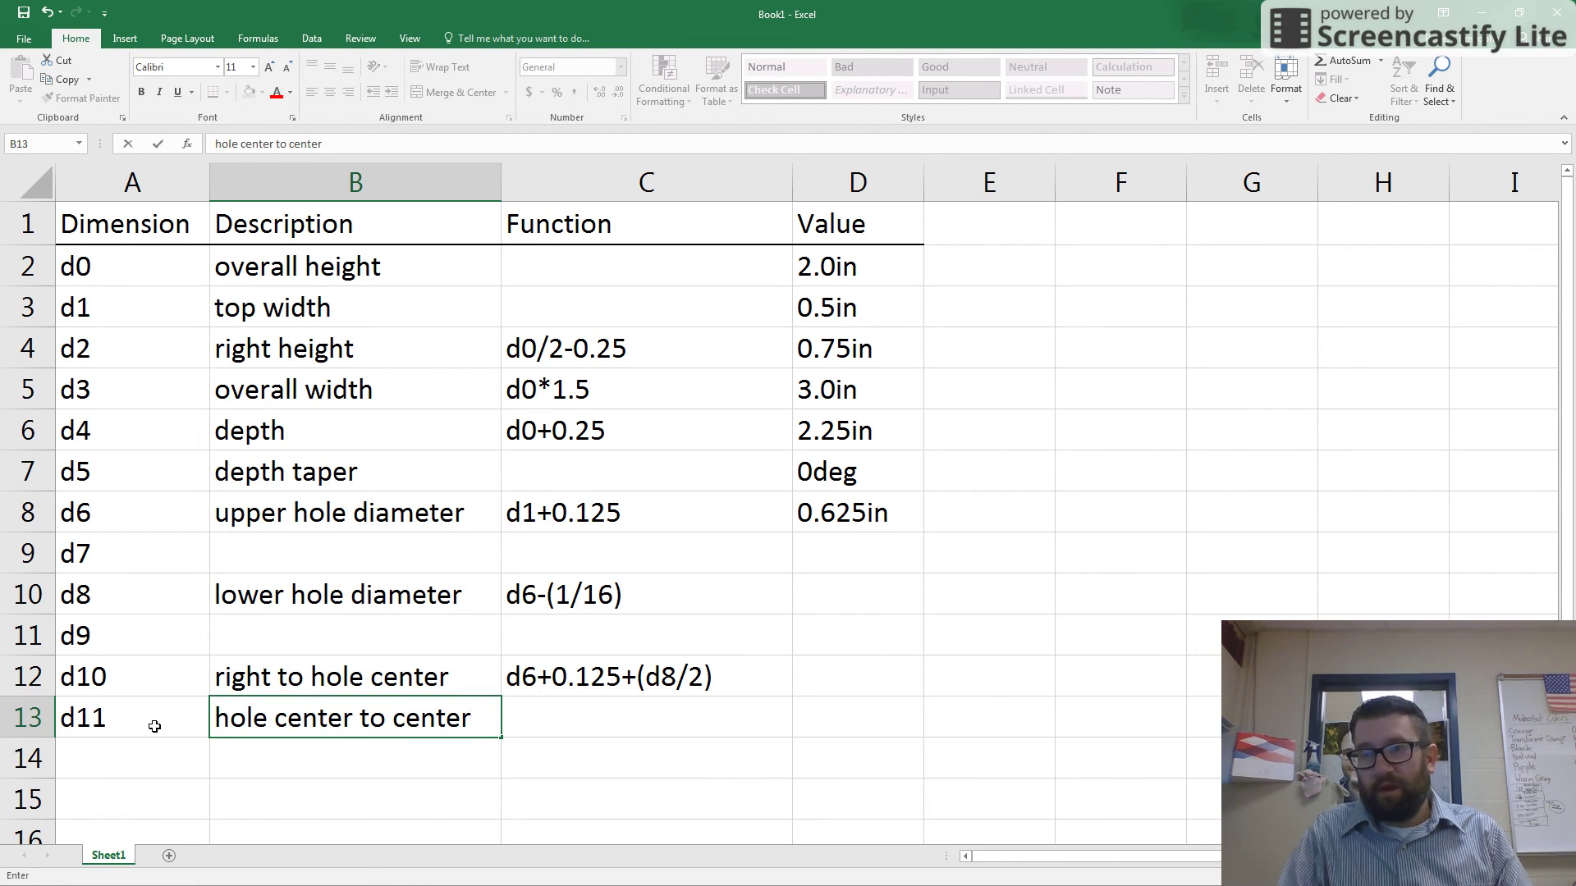
{"action": "key", "text": "Tab"}
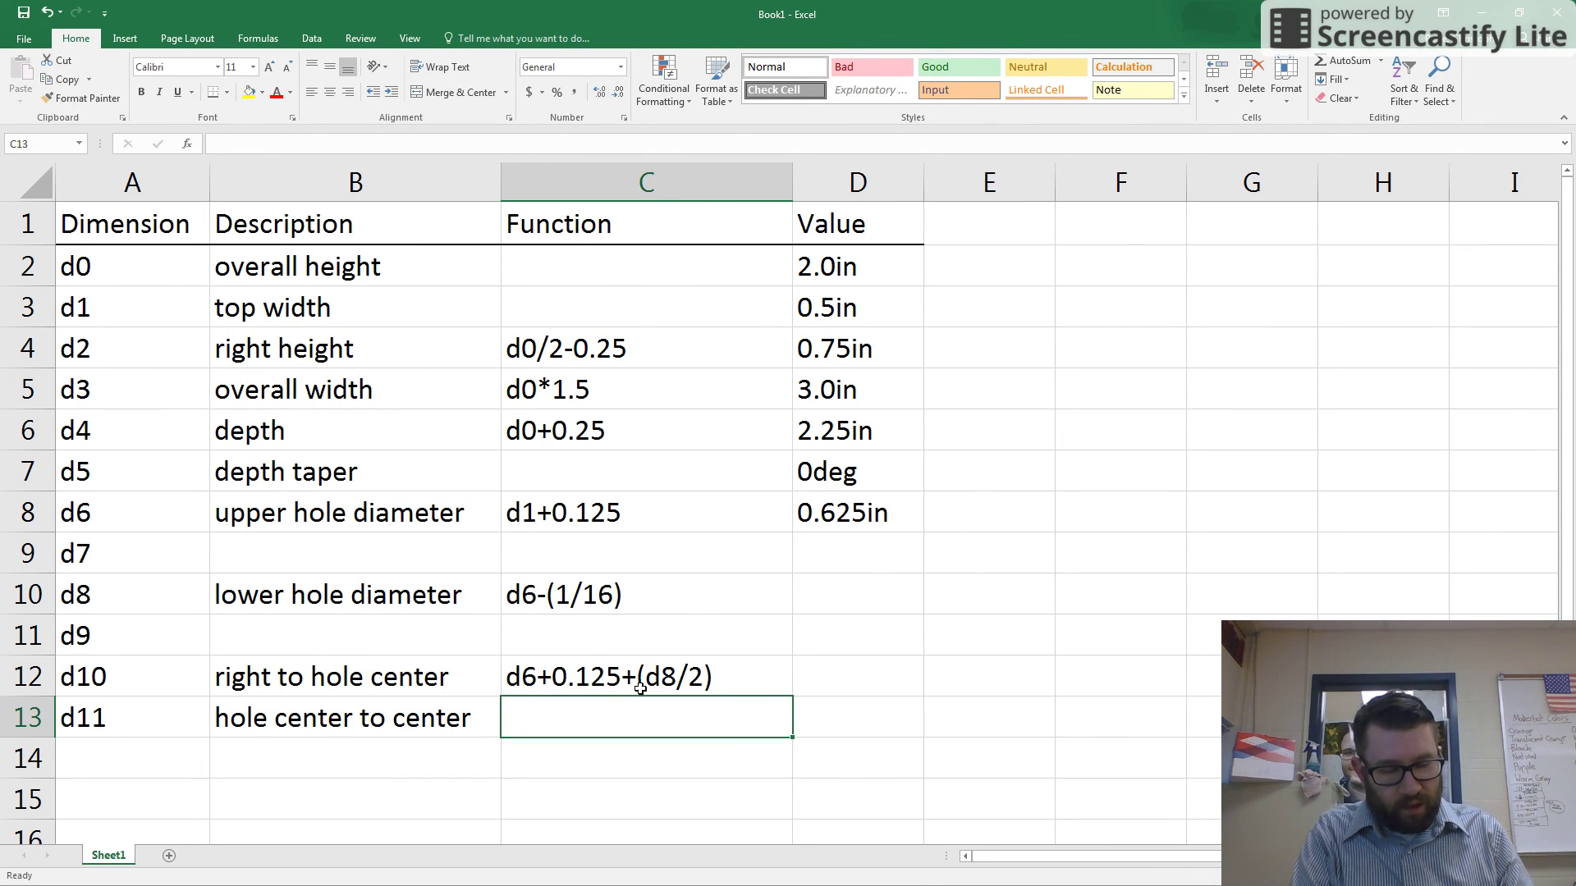
Give d11 the function d4/3 in C13 and the value formula =2.25/3 (0.75) in D13
{"action": "type", "text": "d4/"}
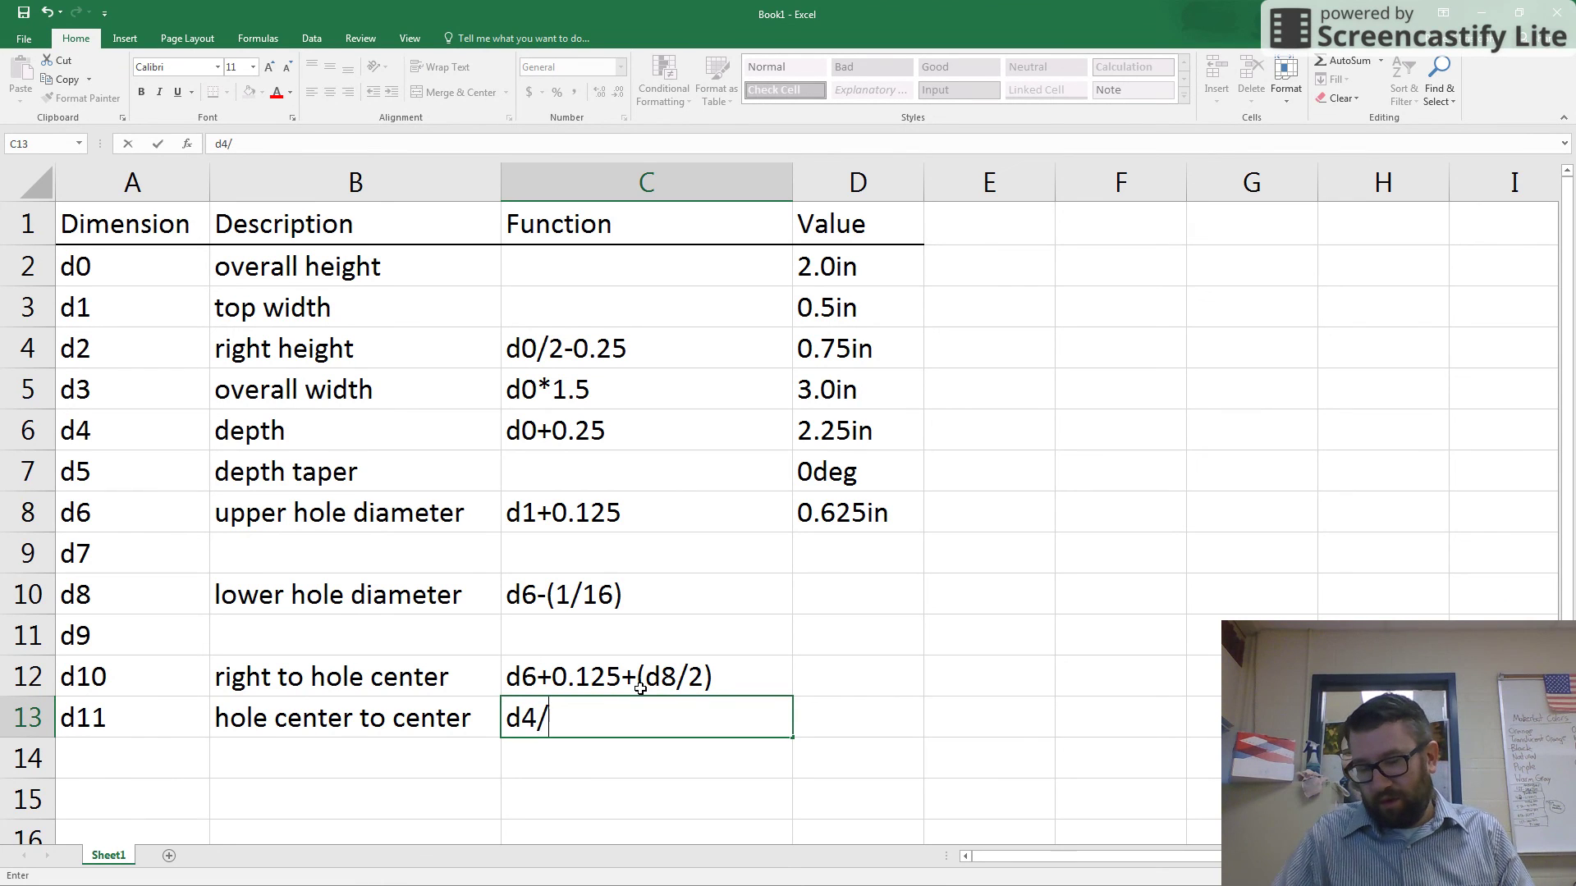
{"action": "type", "text": "3"}
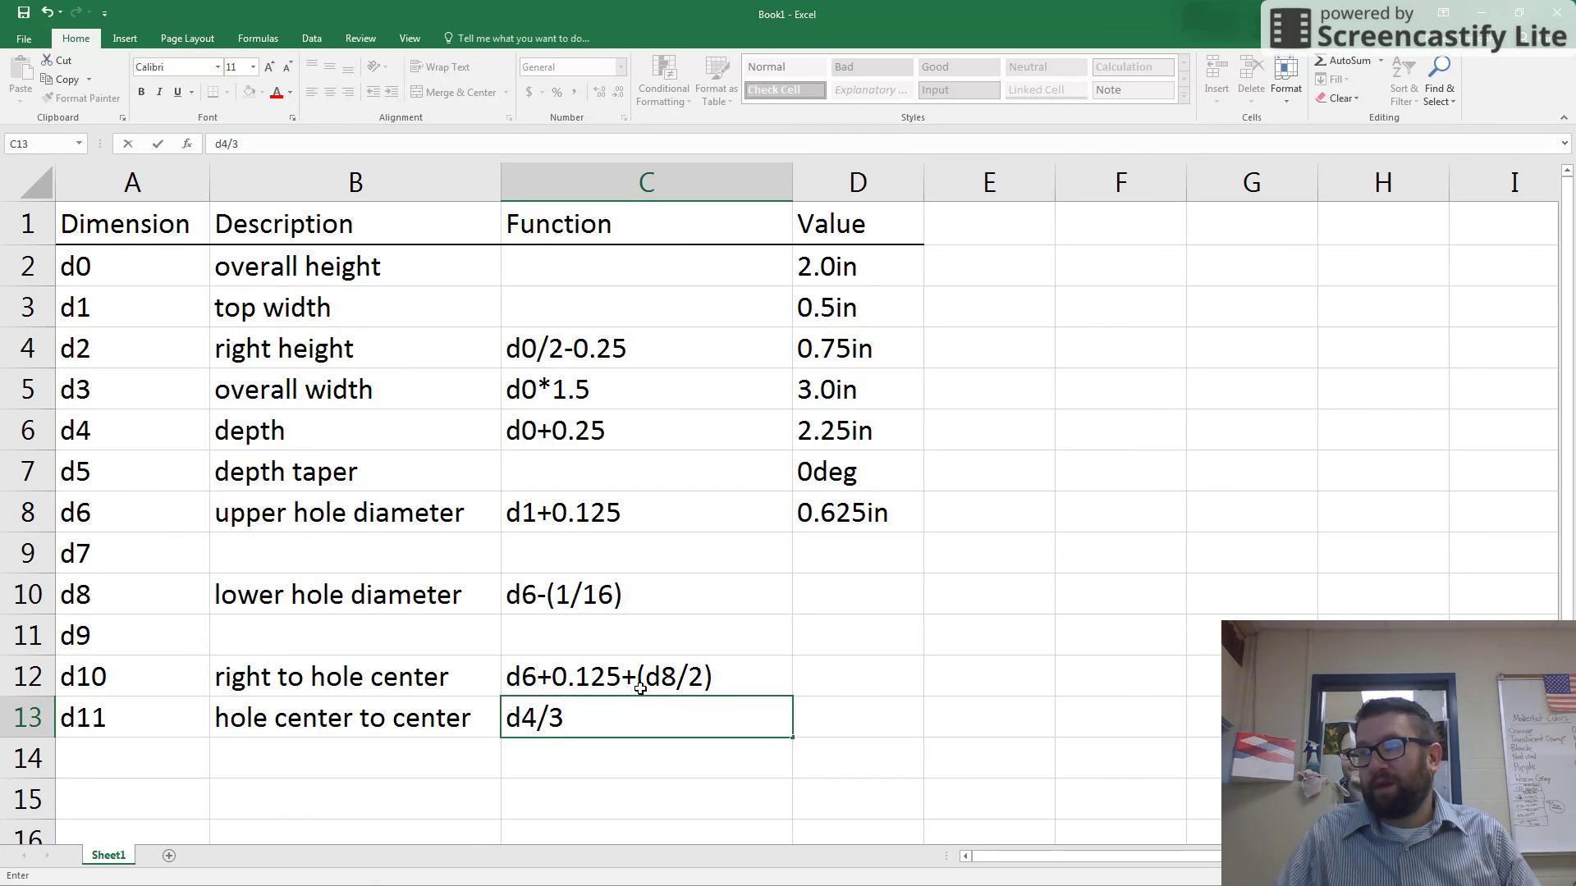
{"action": "key", "text": "Tab"}
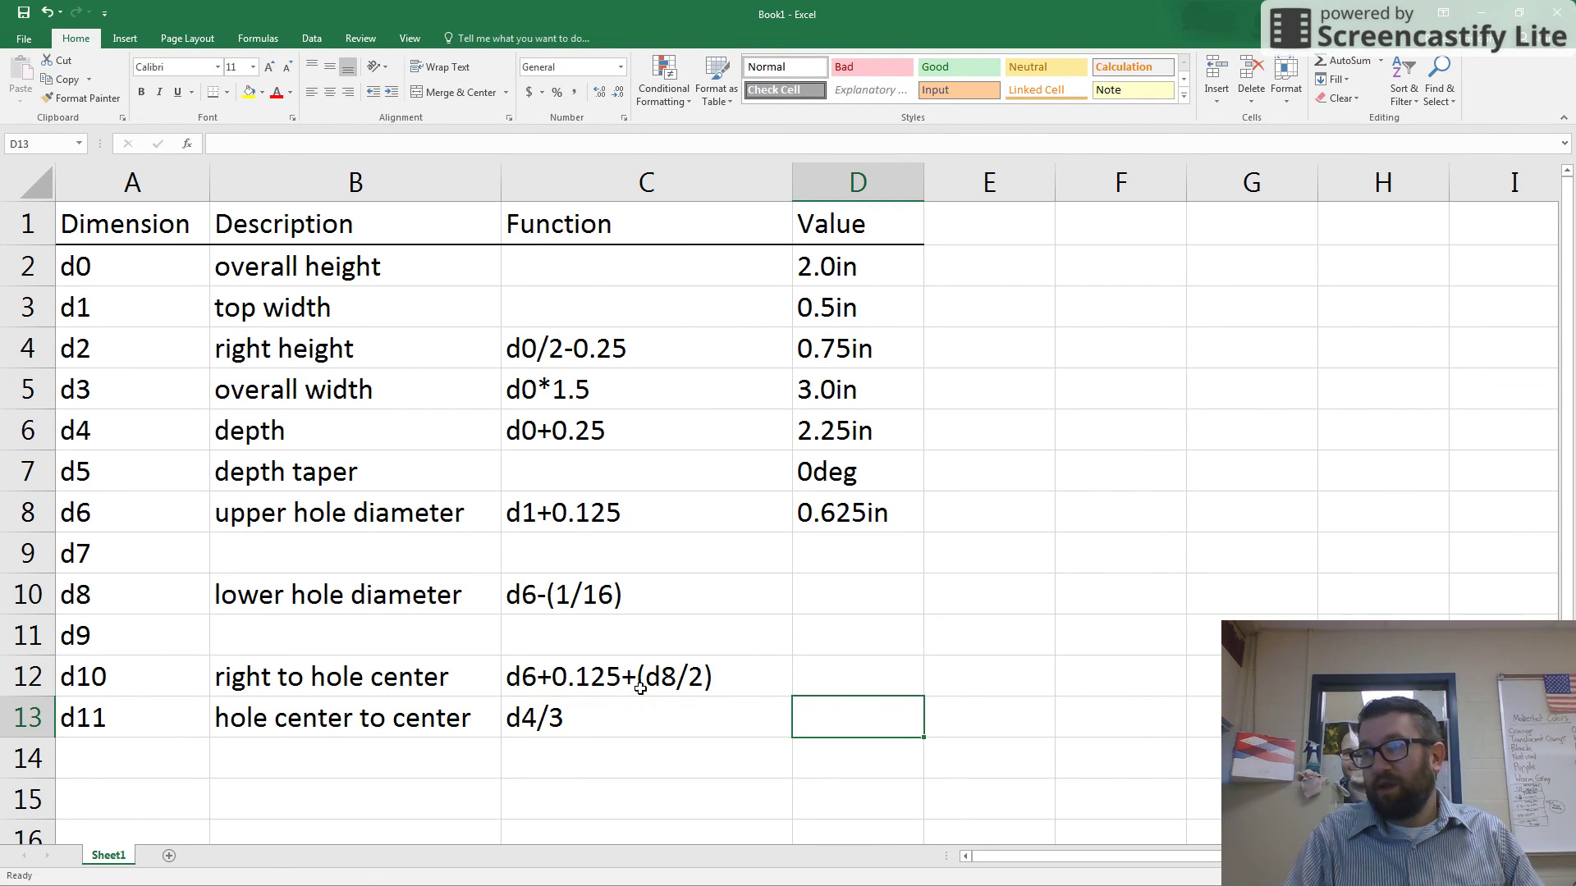
{"action": "type", "text": "="}
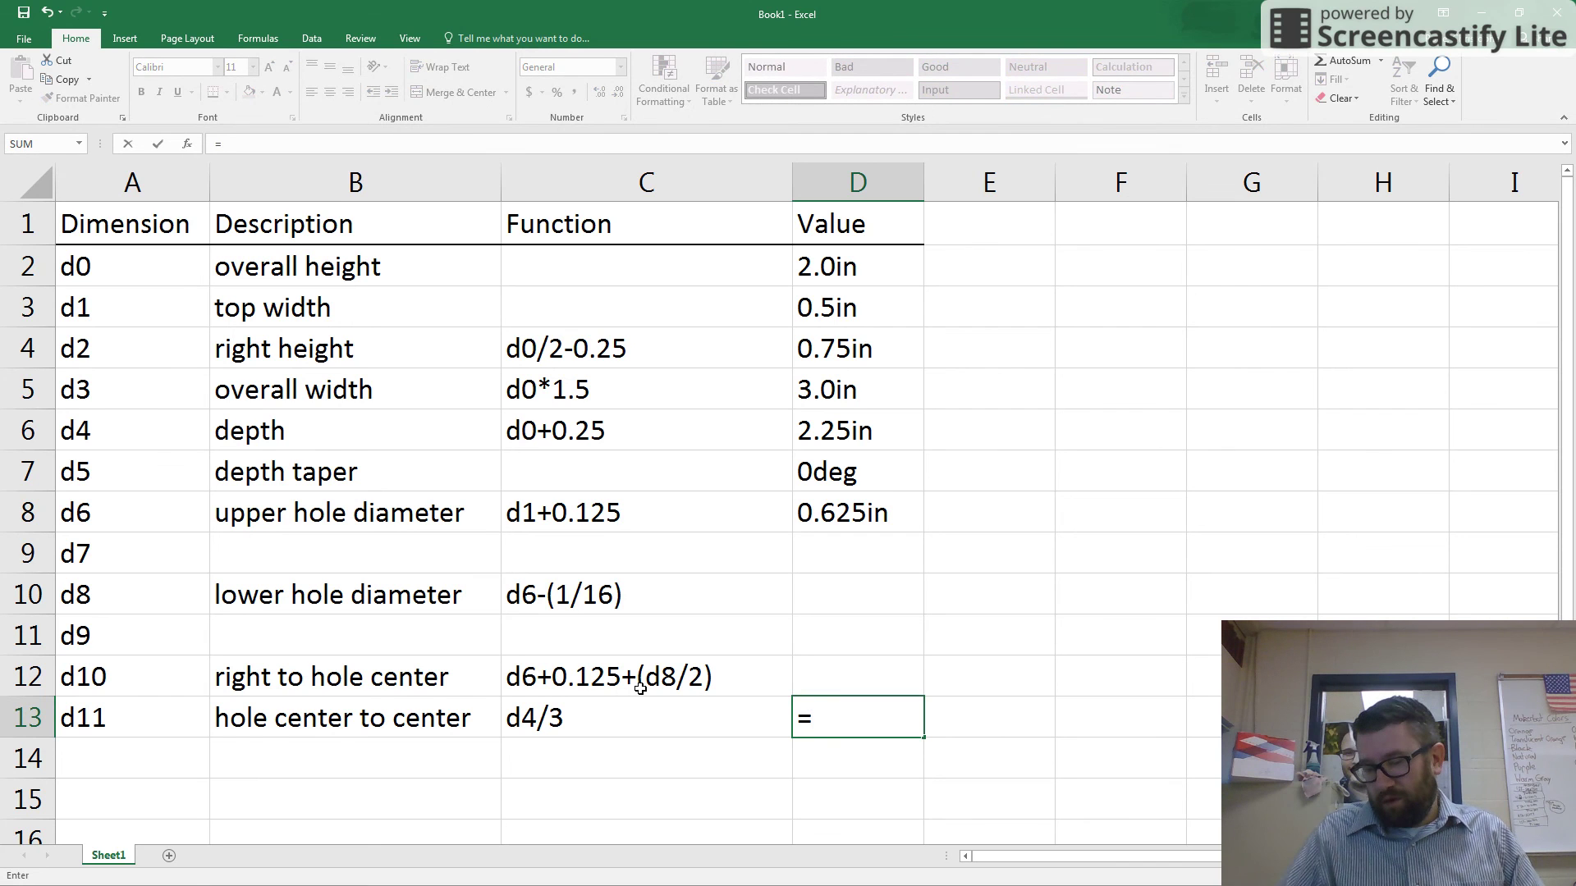
{"action": "type", "text": "2.25/3"}
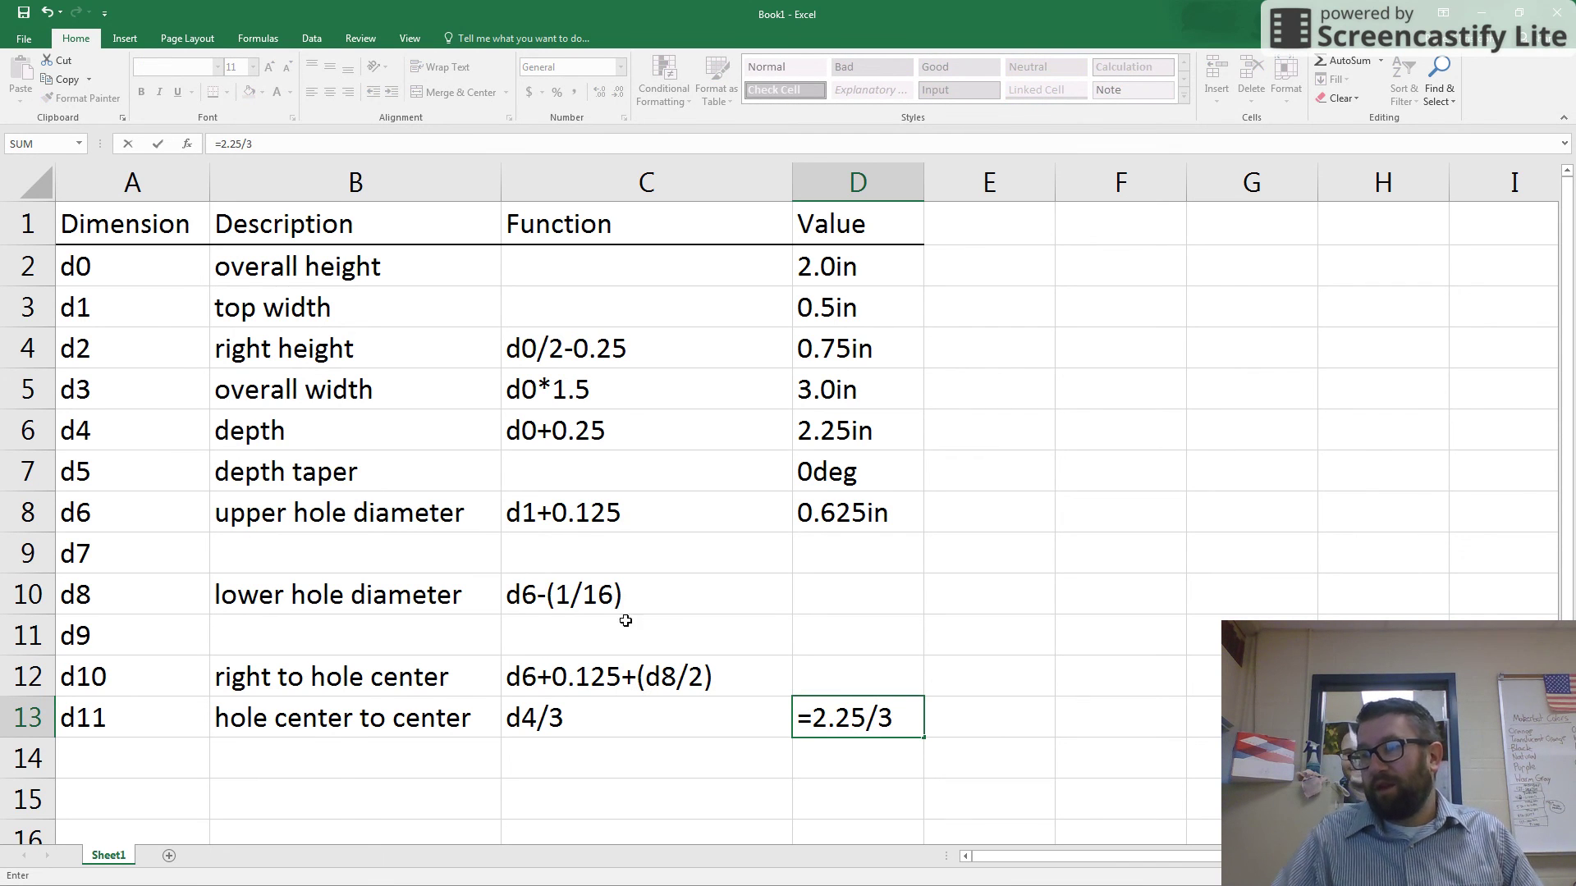
{"action": "key", "text": "Up"}
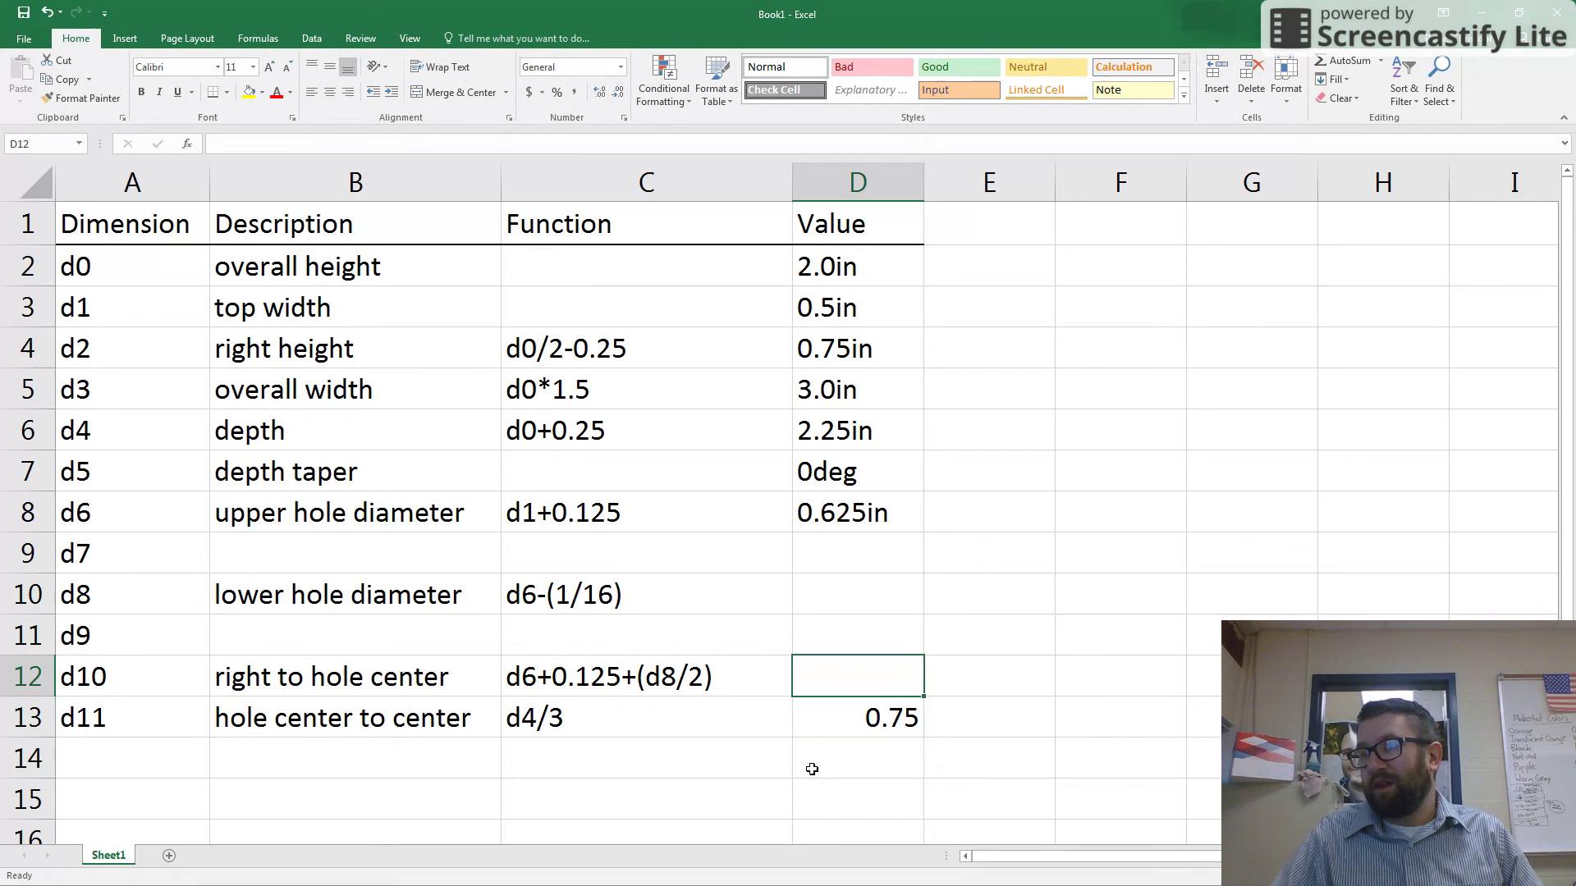
{"action": "key", "text": "Down"}
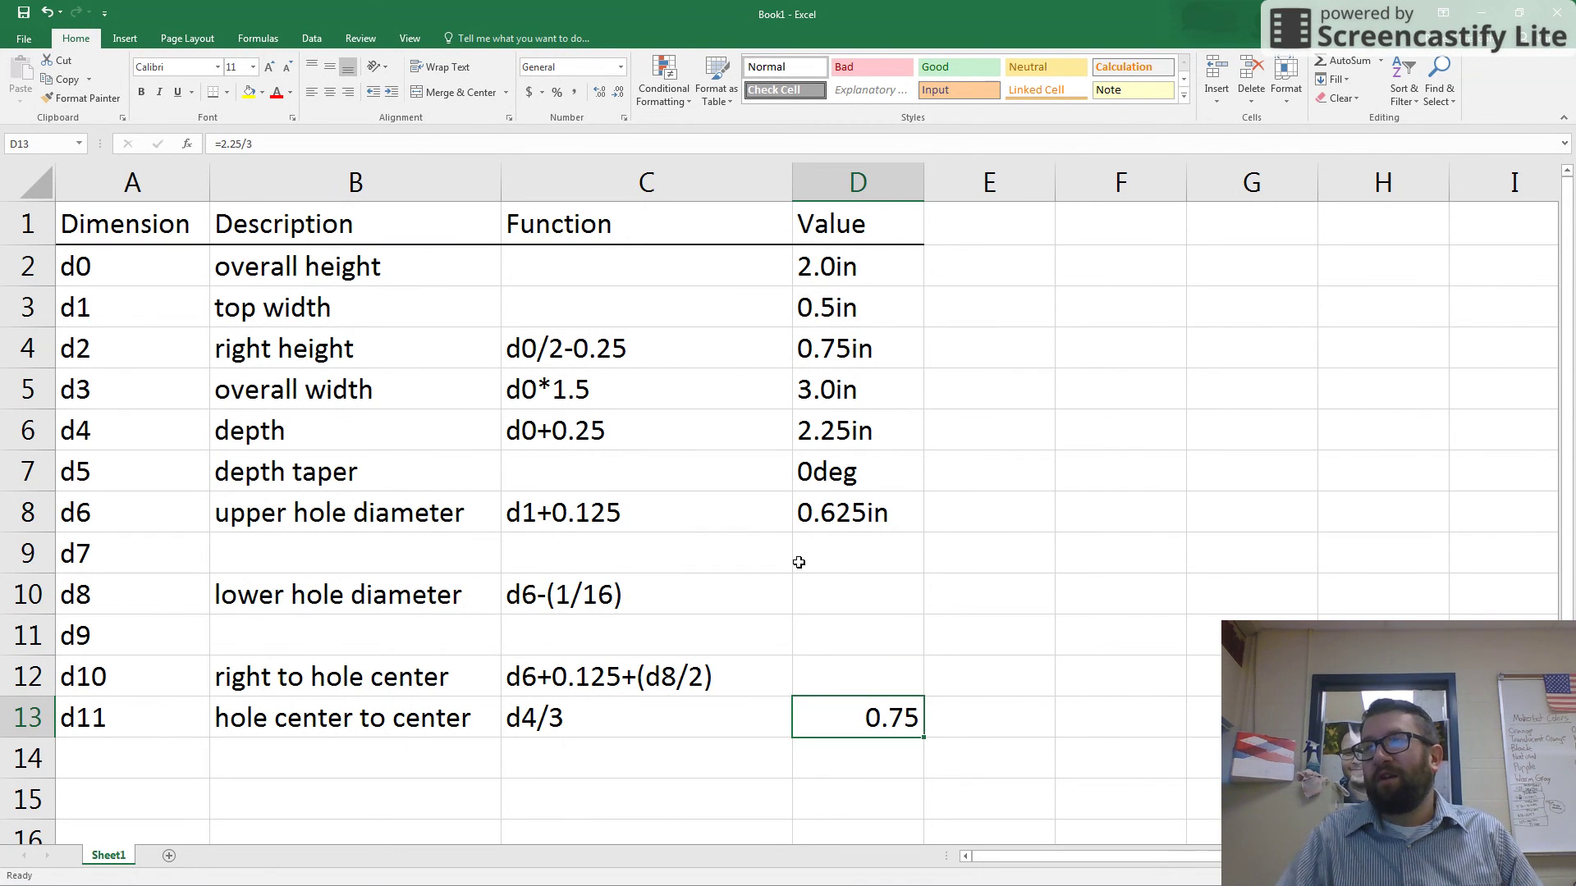
{"action": "left_click", "coordinate": [829, 593]}
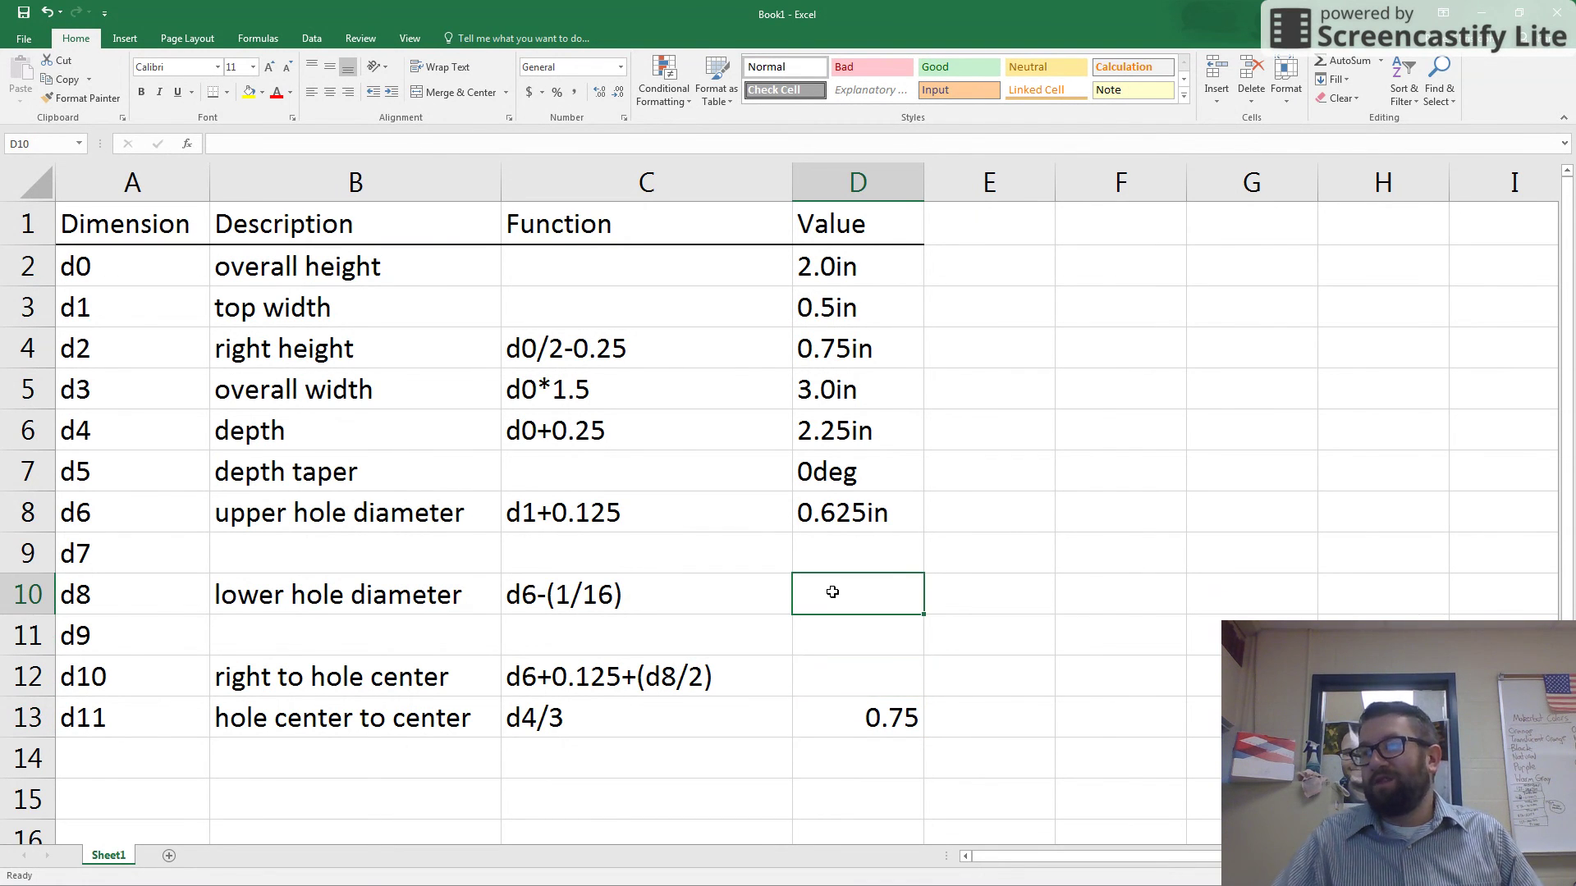